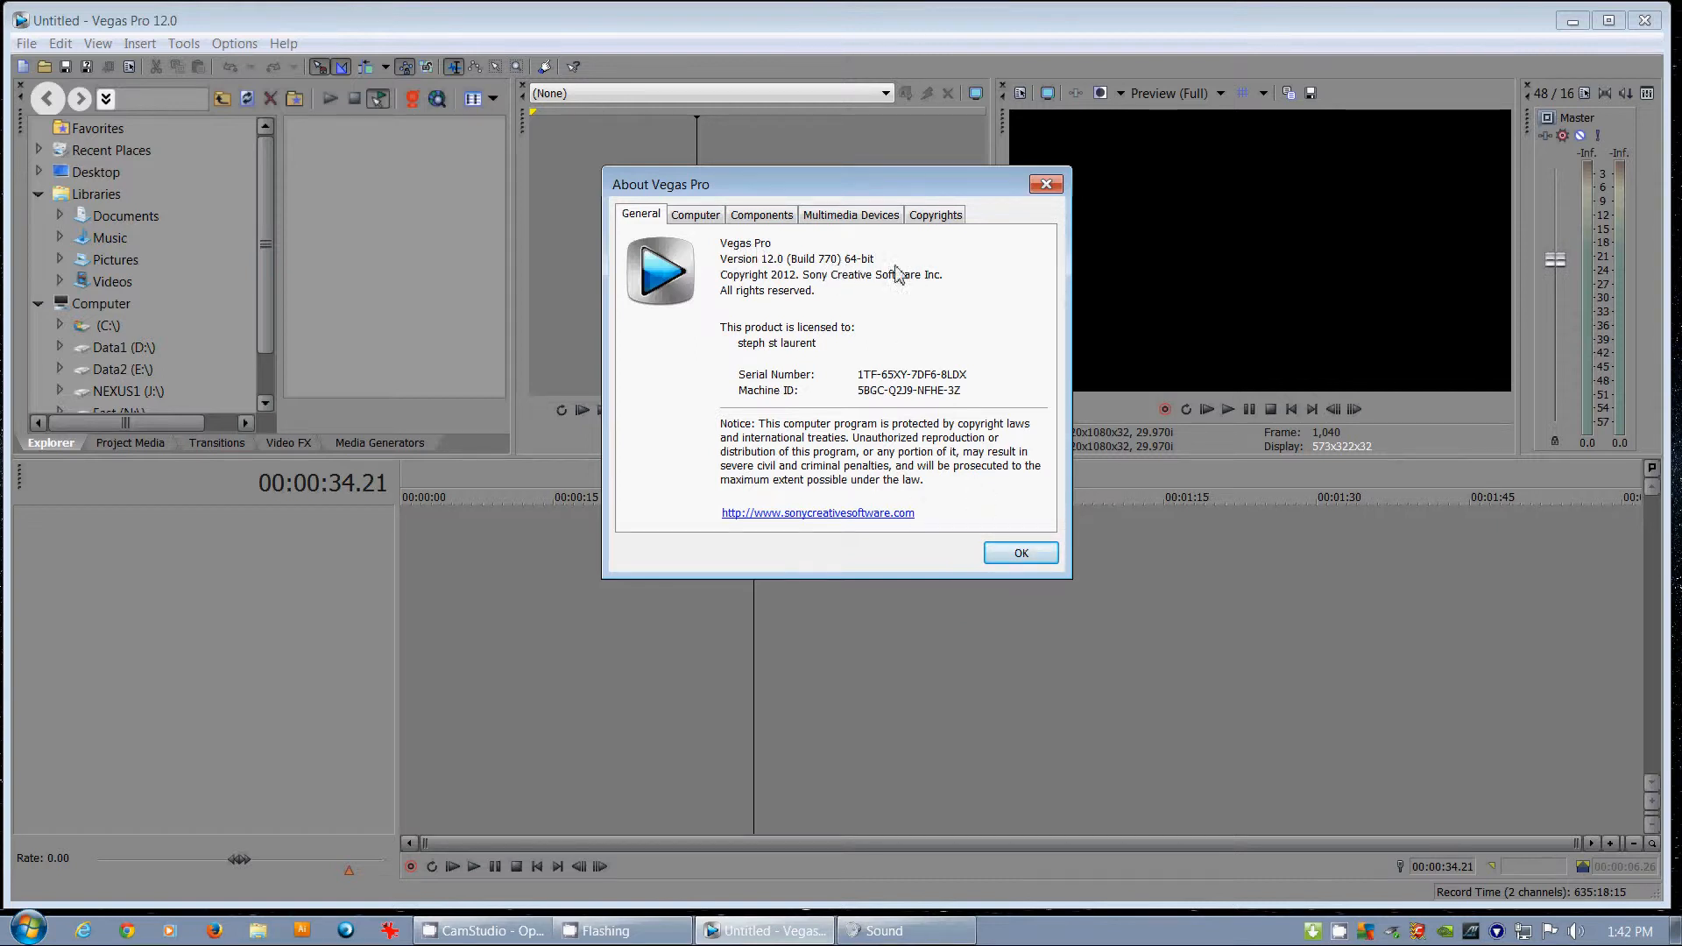
- Close the About window, then slightly widen the video preview, the trimmer and the Explorer folder tree
left_click(1025, 555)
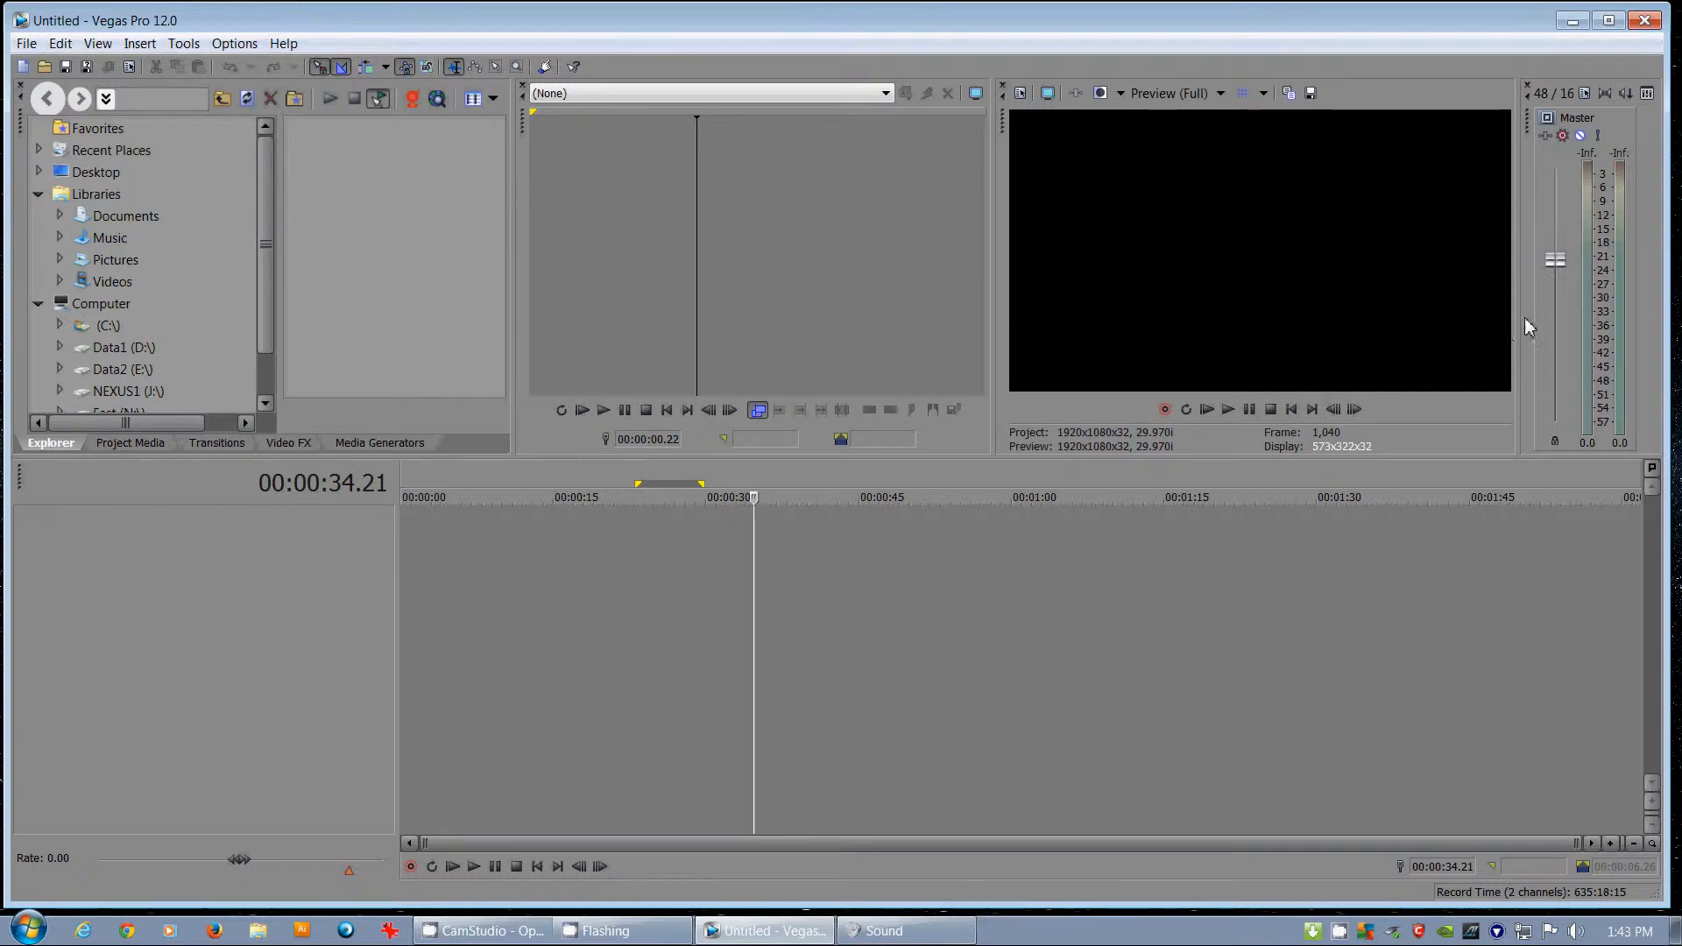
mouse_move(1516, 316)
left_mouse_down()
mouse_move(1495, 313)
mouse_move(1529, 309)
left_mouse_up()
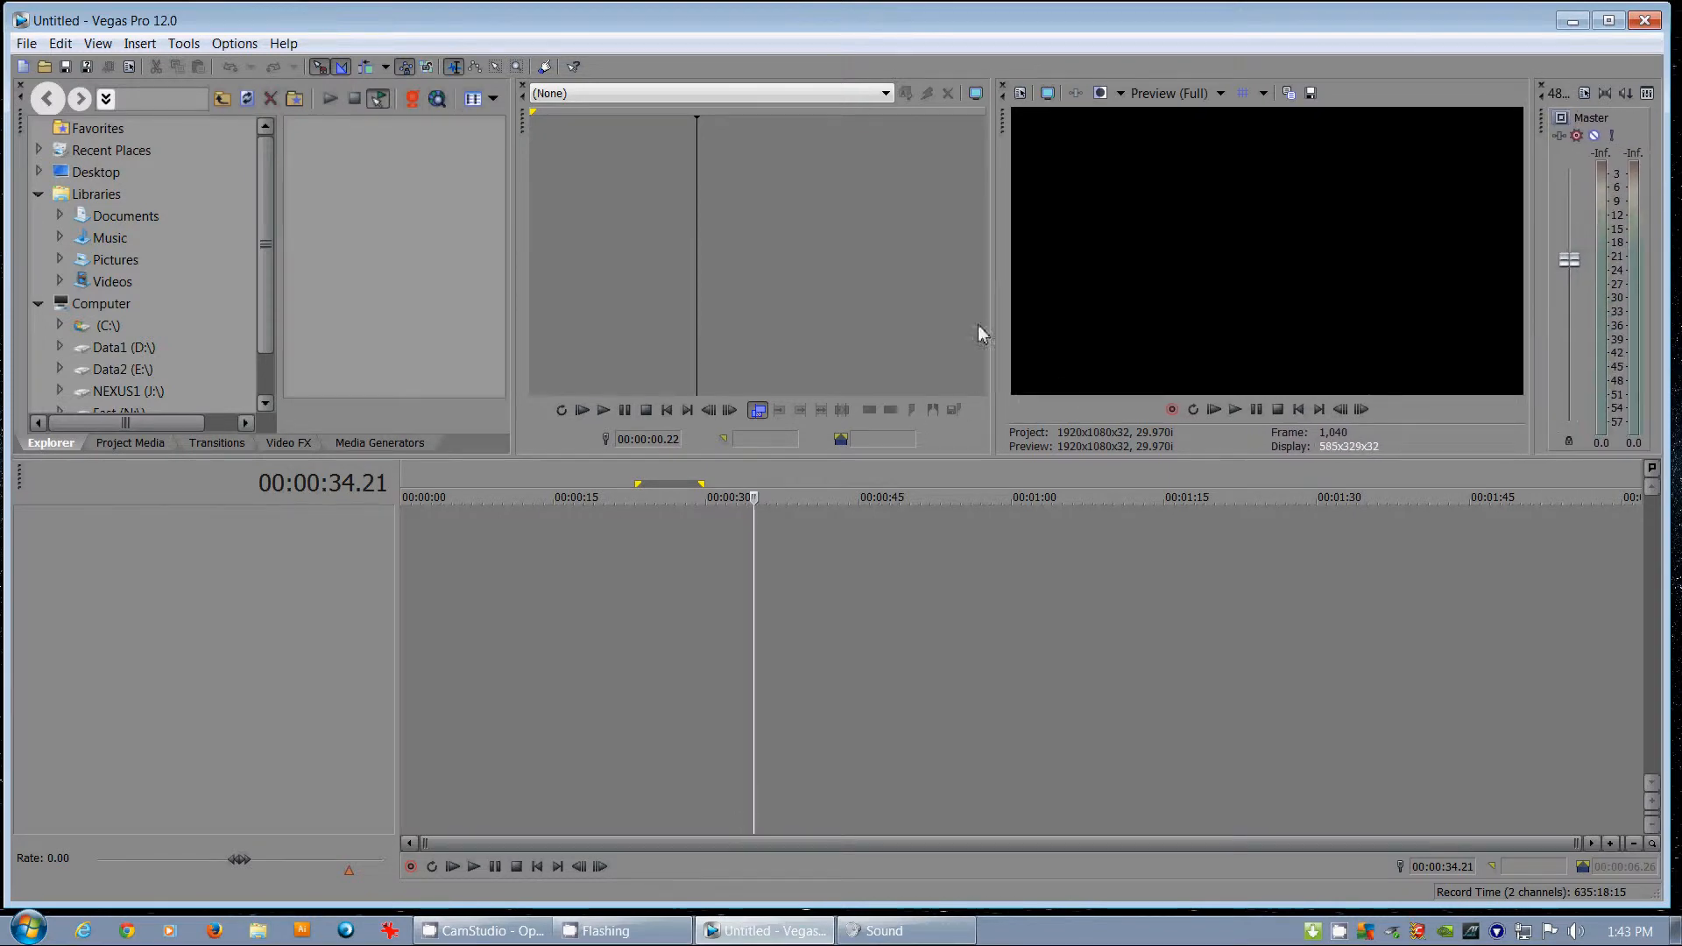
left_click_drag(992, 305, 995, 296)
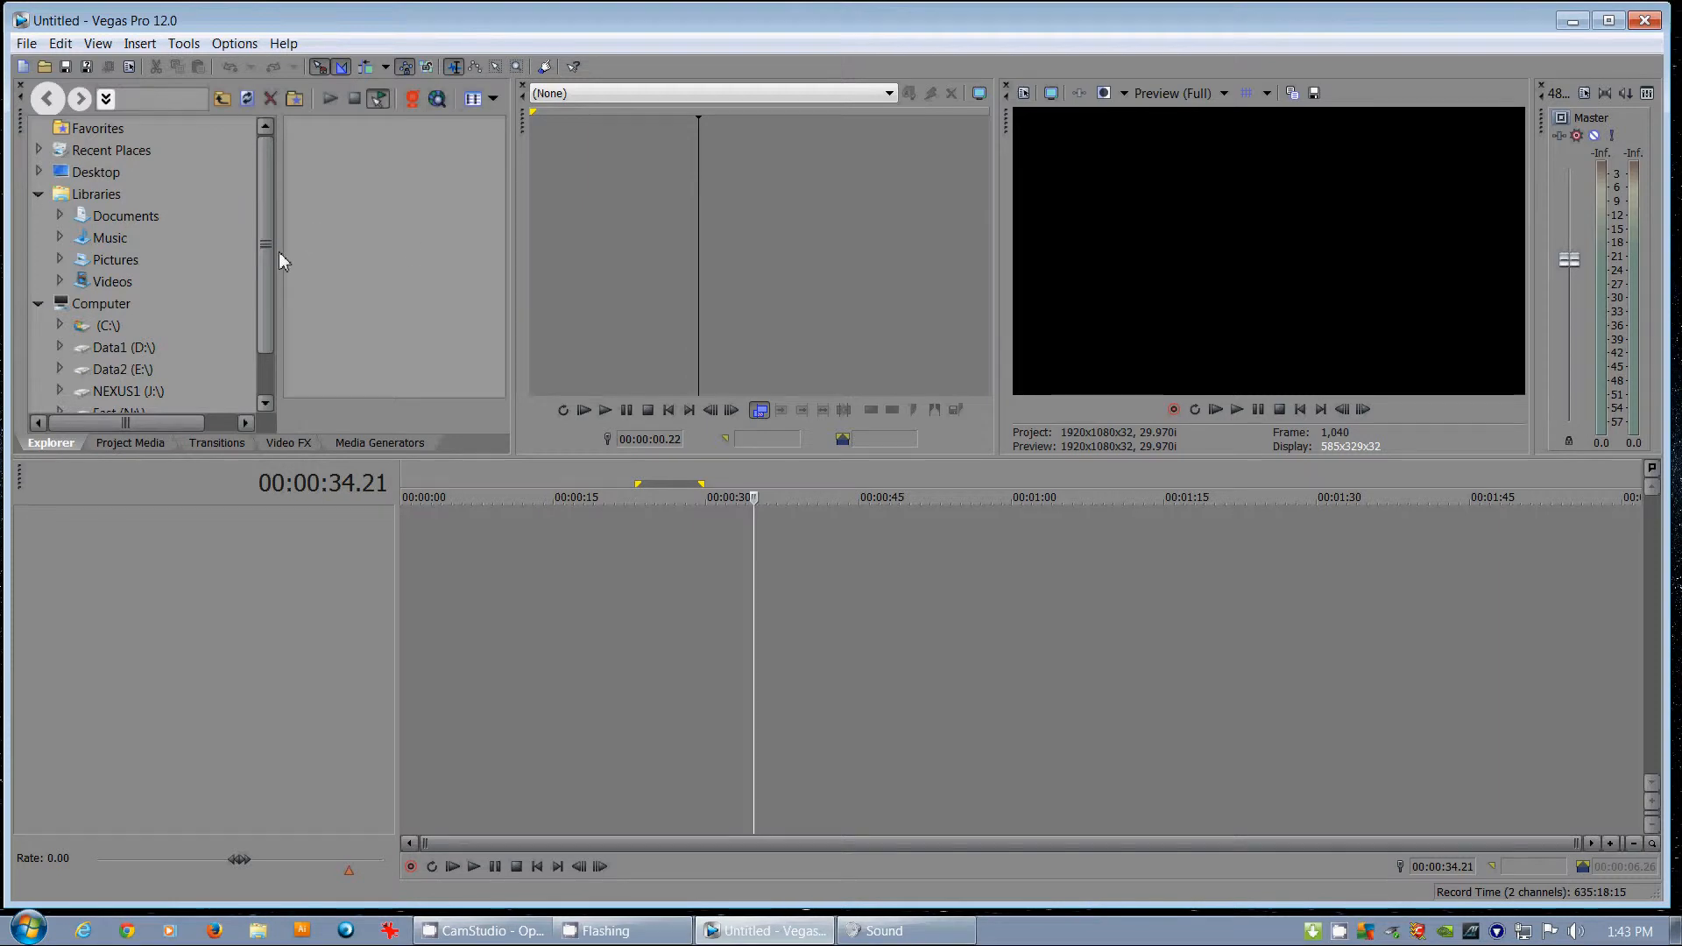
mouse_move(279, 253)
left_mouse_down()
mouse_move(254, 253)
mouse_move(330, 256)
mouse_move(307, 256)
left_mouse_up()
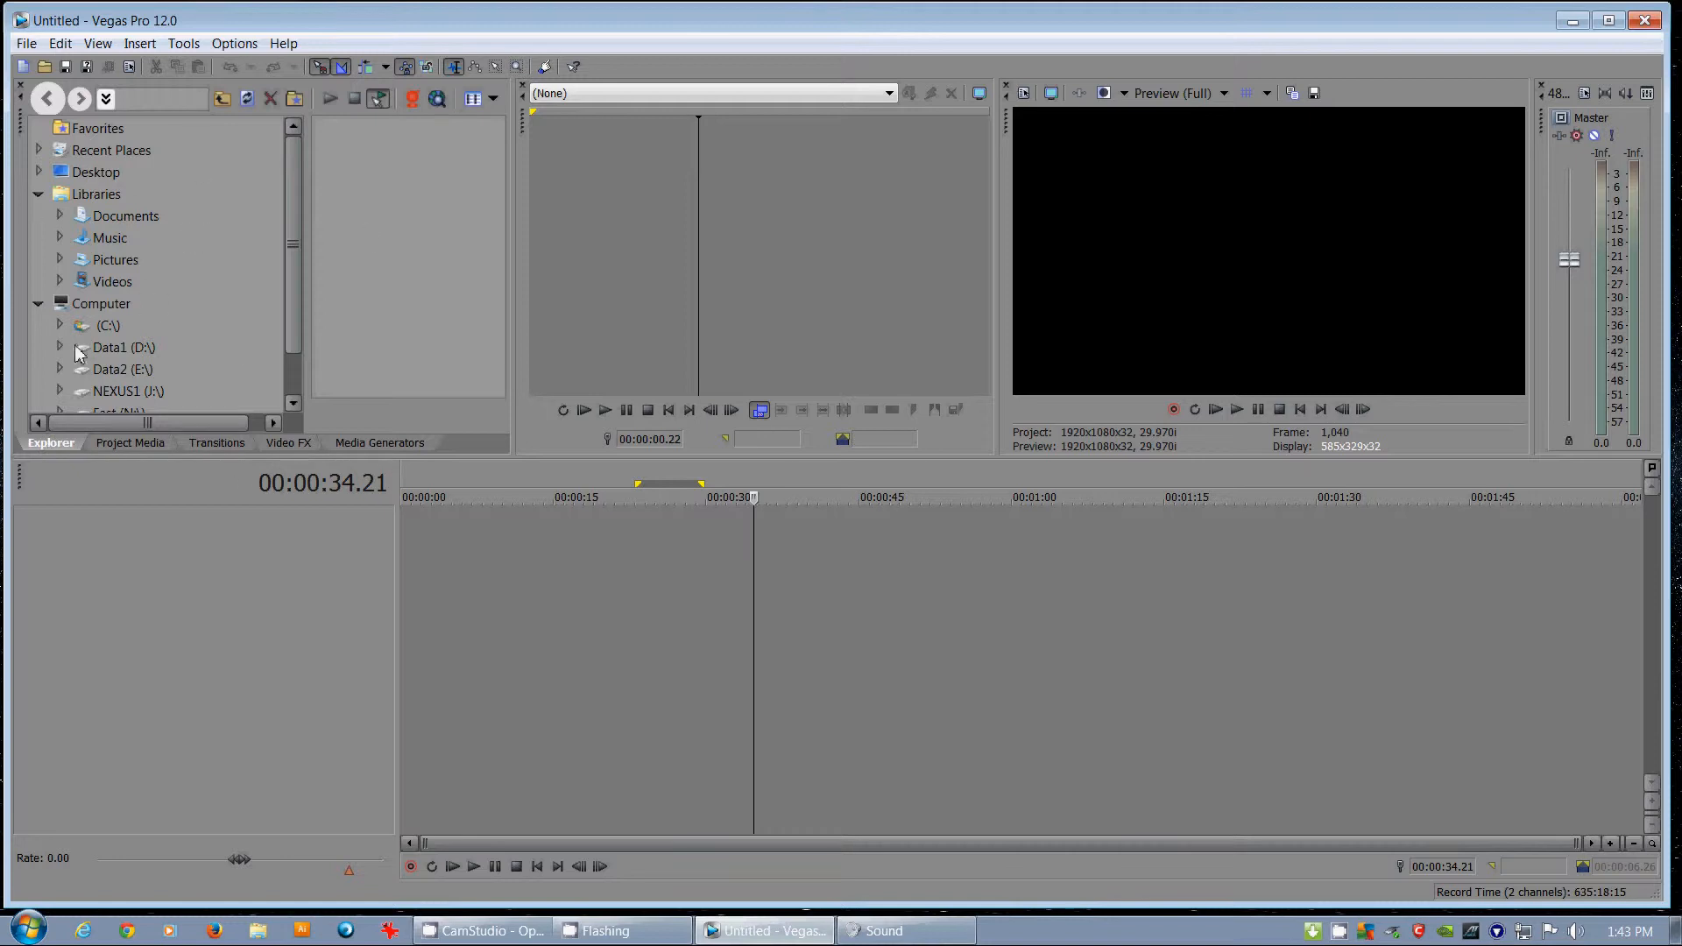
- Open the Conifex folder on the Data2 (E:) drive in the media Explorer and select the aerials gopro folder
left_click(125, 369)
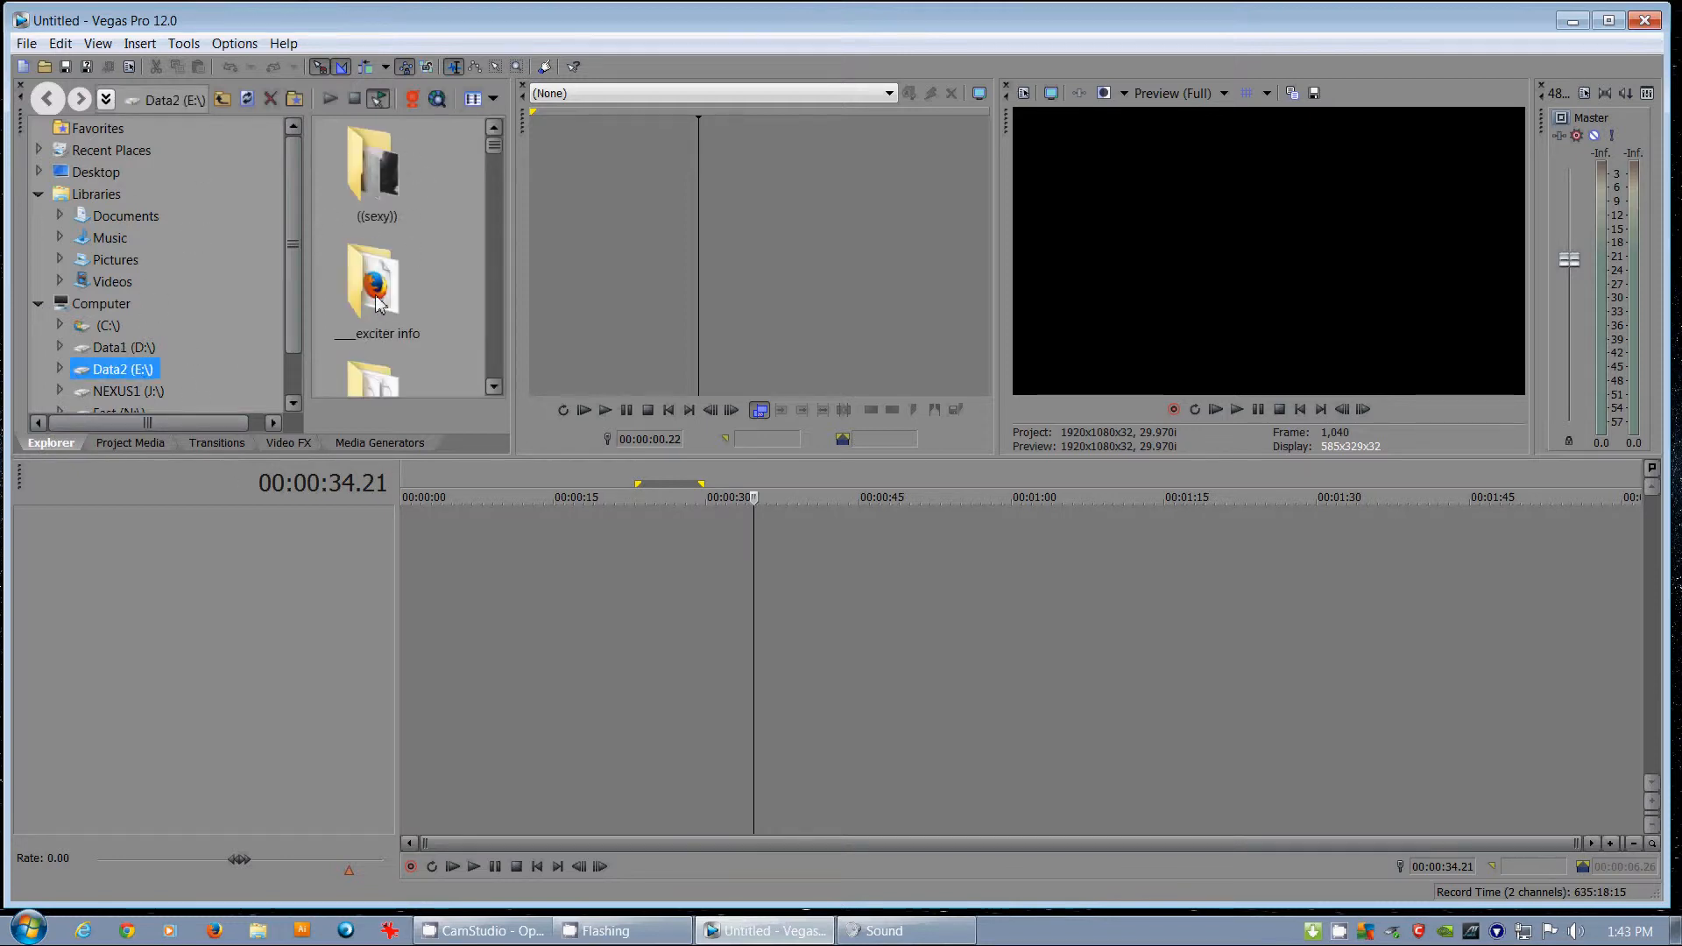
left_click_drag(494, 143, 494, 163)
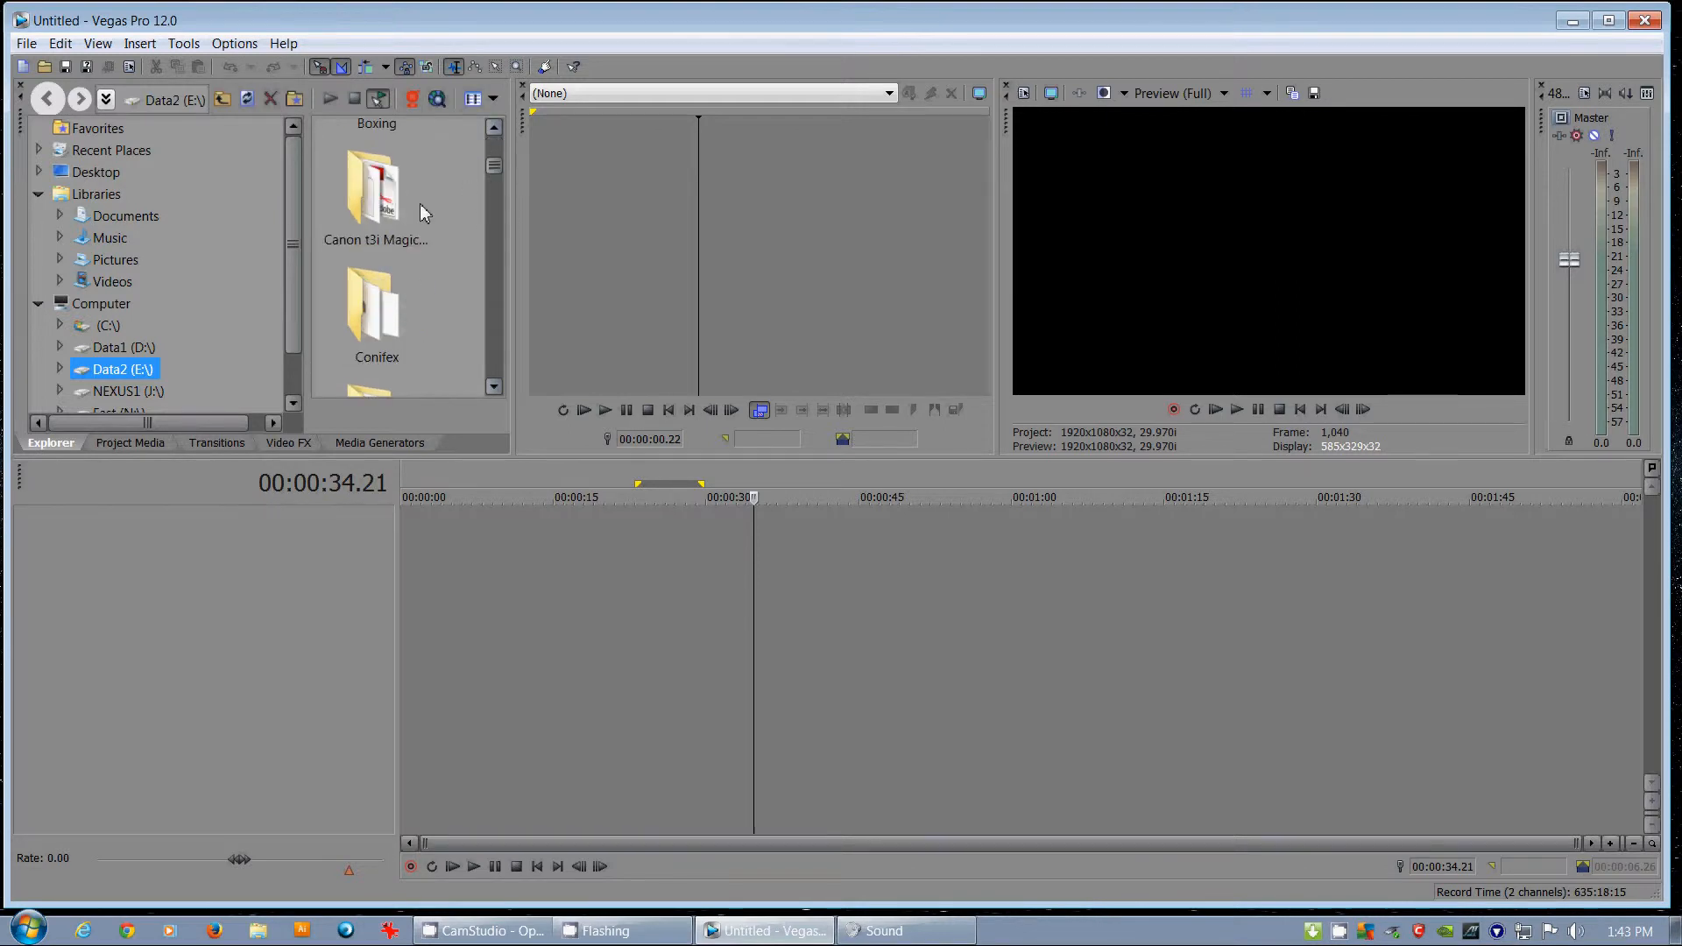
double_click(380, 329)
left_click(396, 265)
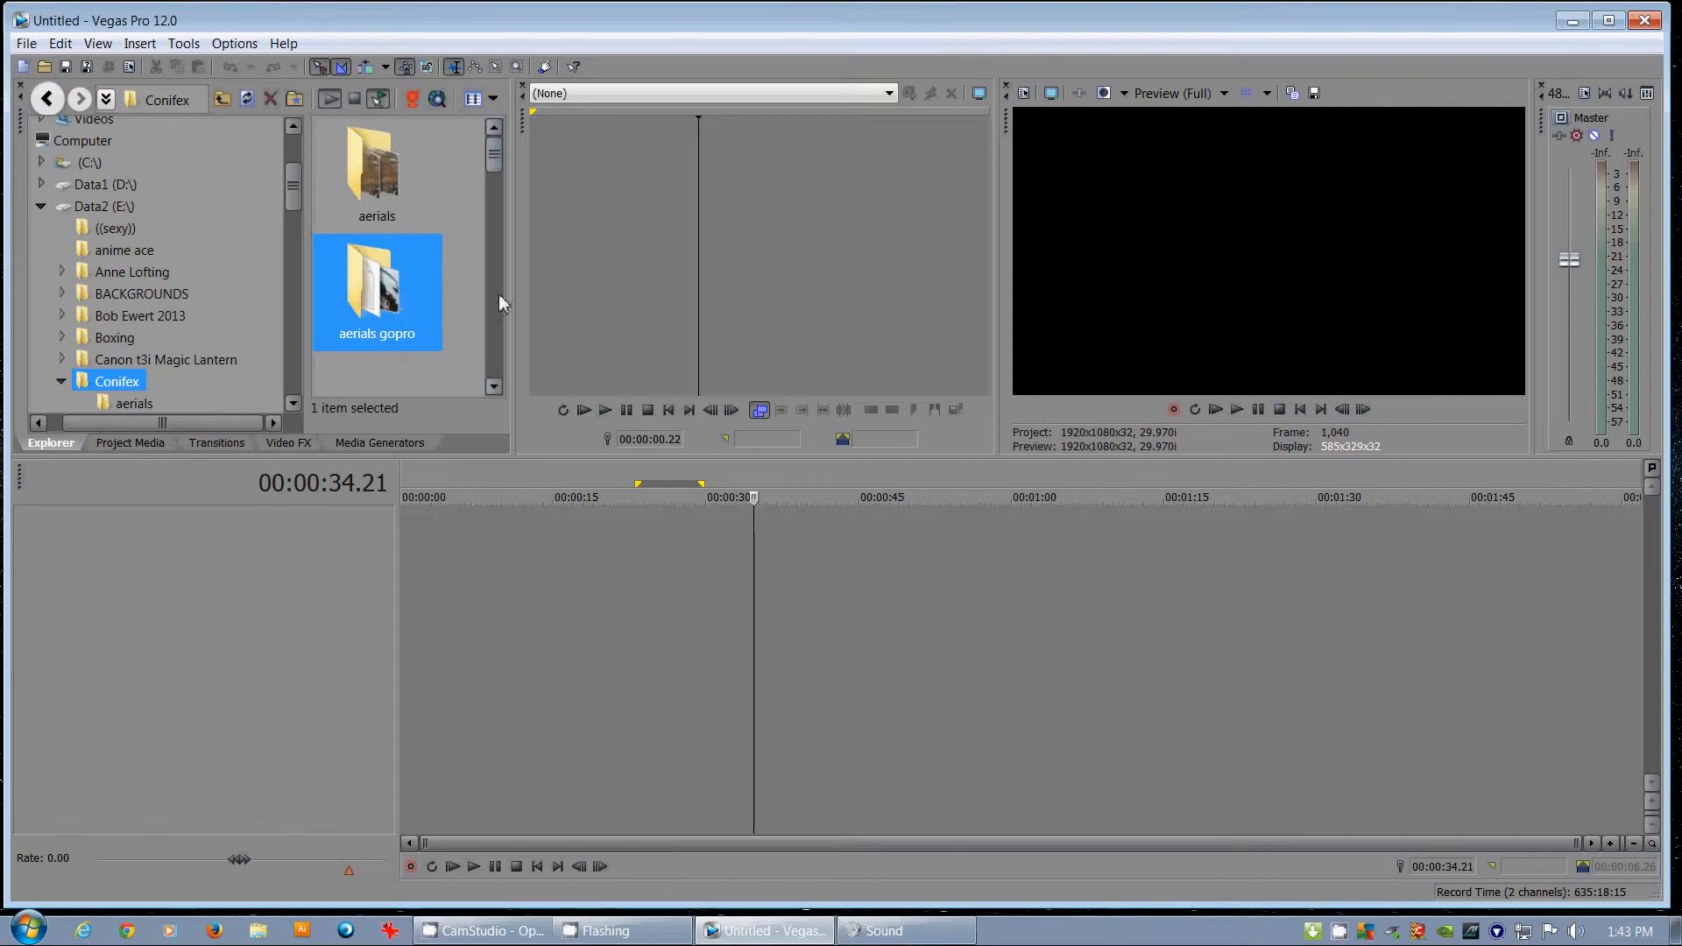
- Widen the Explorer pane and show the Conifex folder's contents as a detailed list instead of thumbnails
left_click_drag(510, 284, 586, 286)
left_click(565, 100)
left_click(590, 122)
- Load Conifex animation final.wmv into the trimmer and dismiss the audio proxy notice
left_click_drag(570, 171, 566, 241)
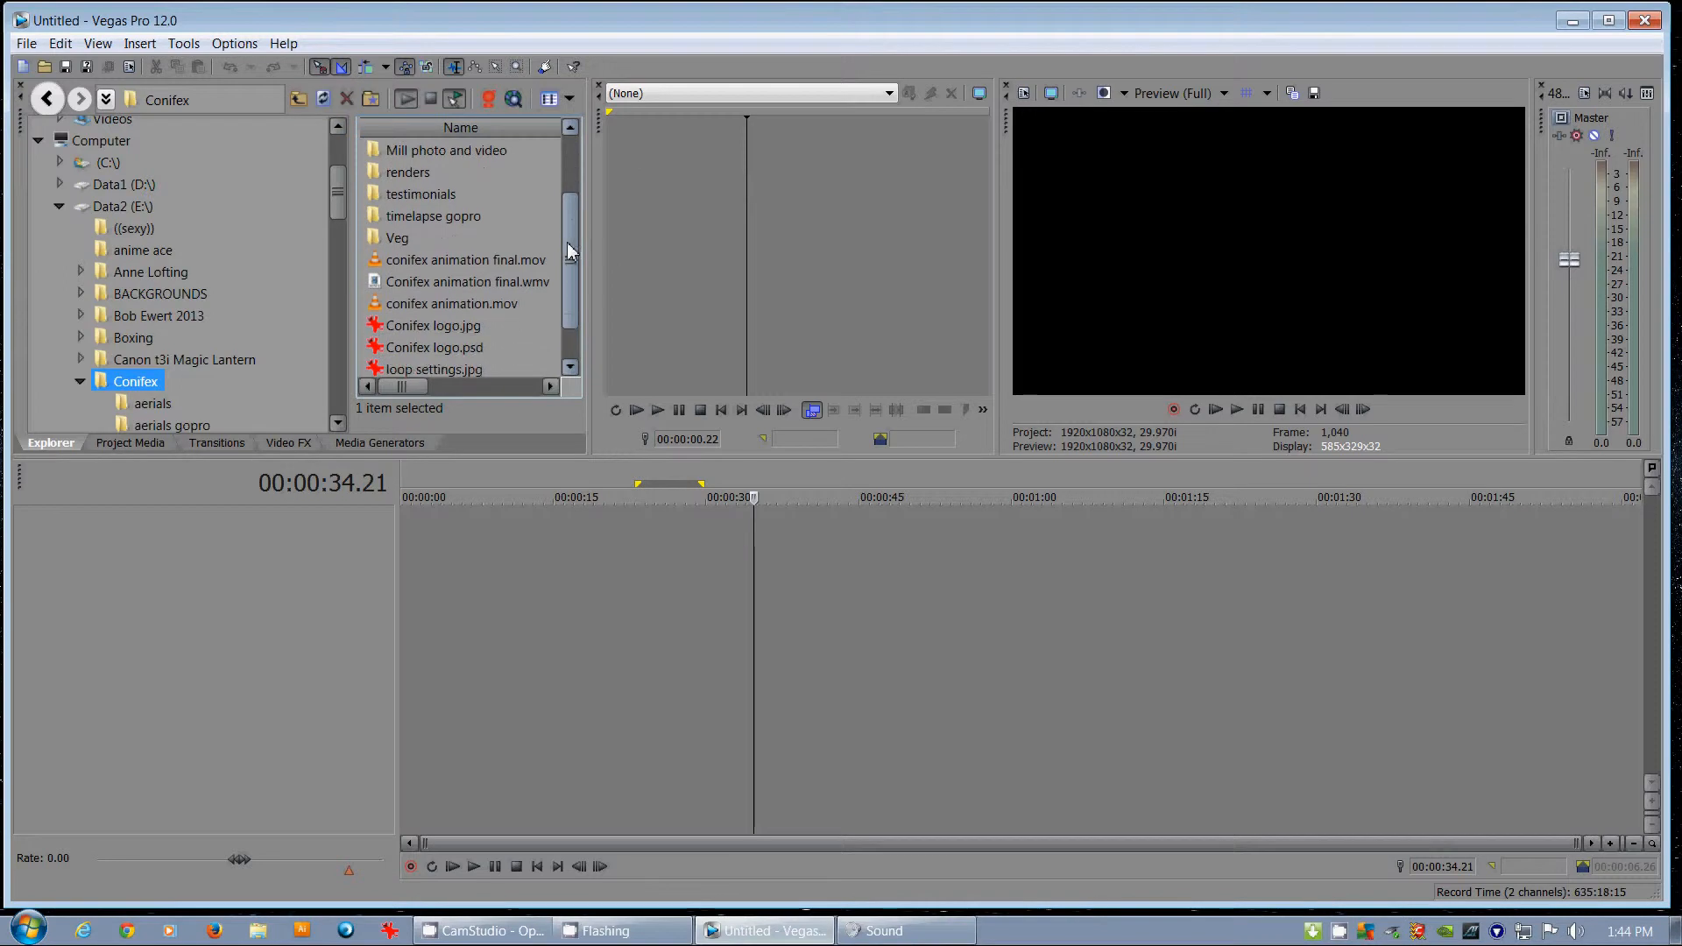
left_click(444, 289)
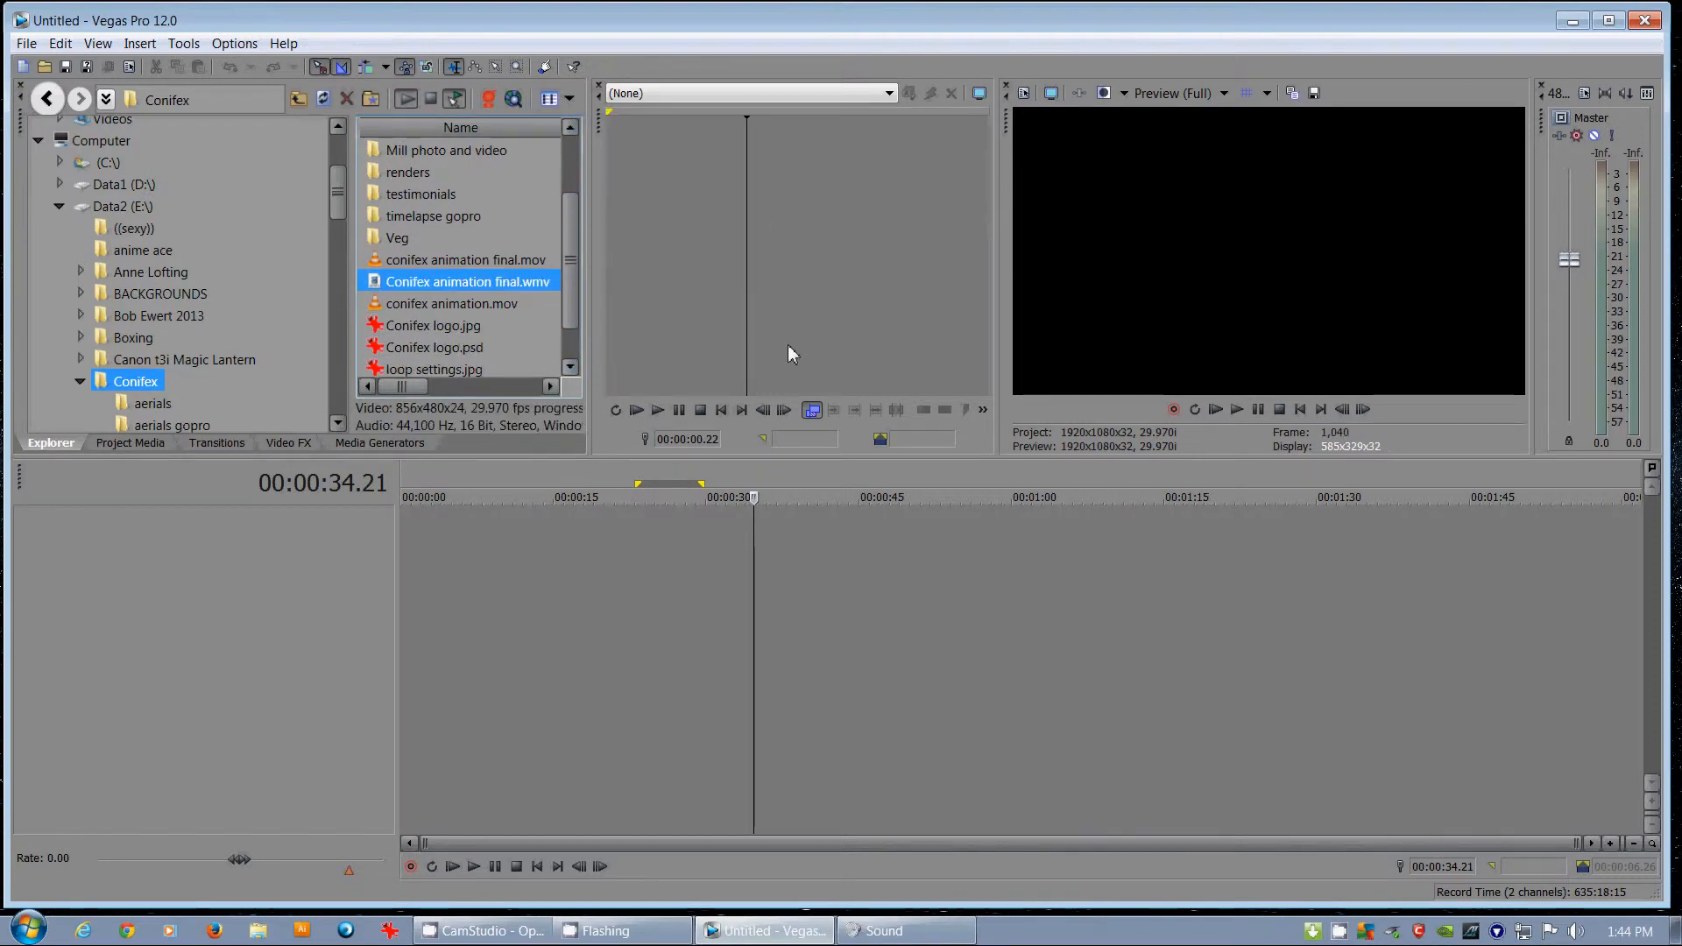
double_click(422, 289)
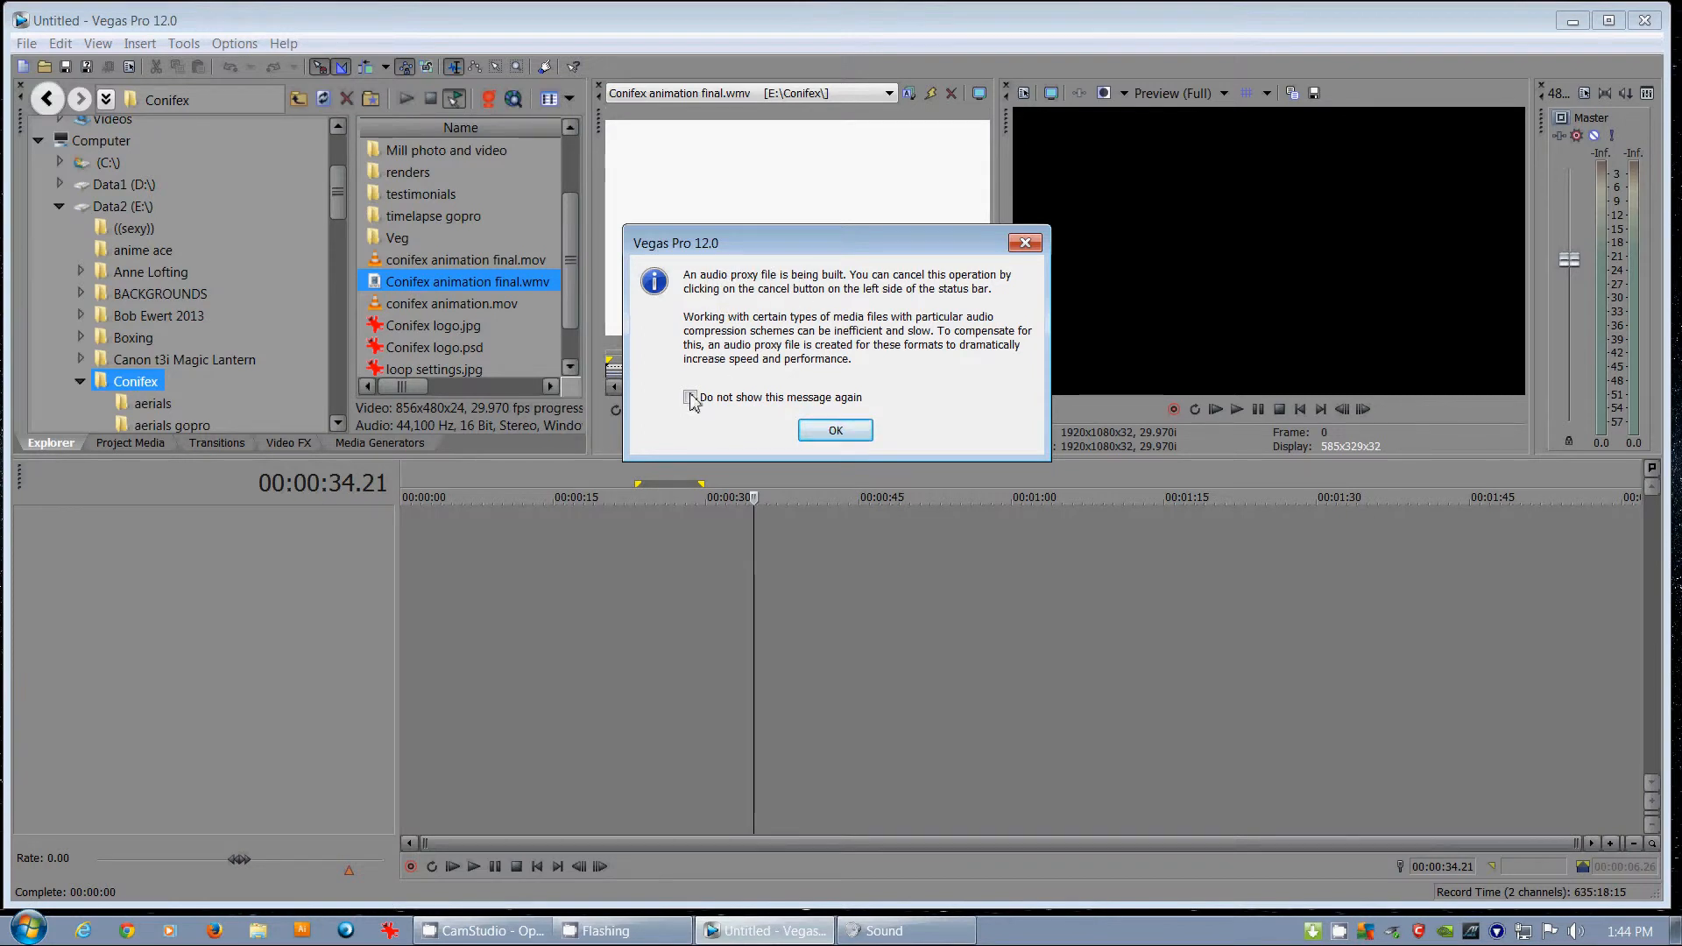
left_click(836, 430)
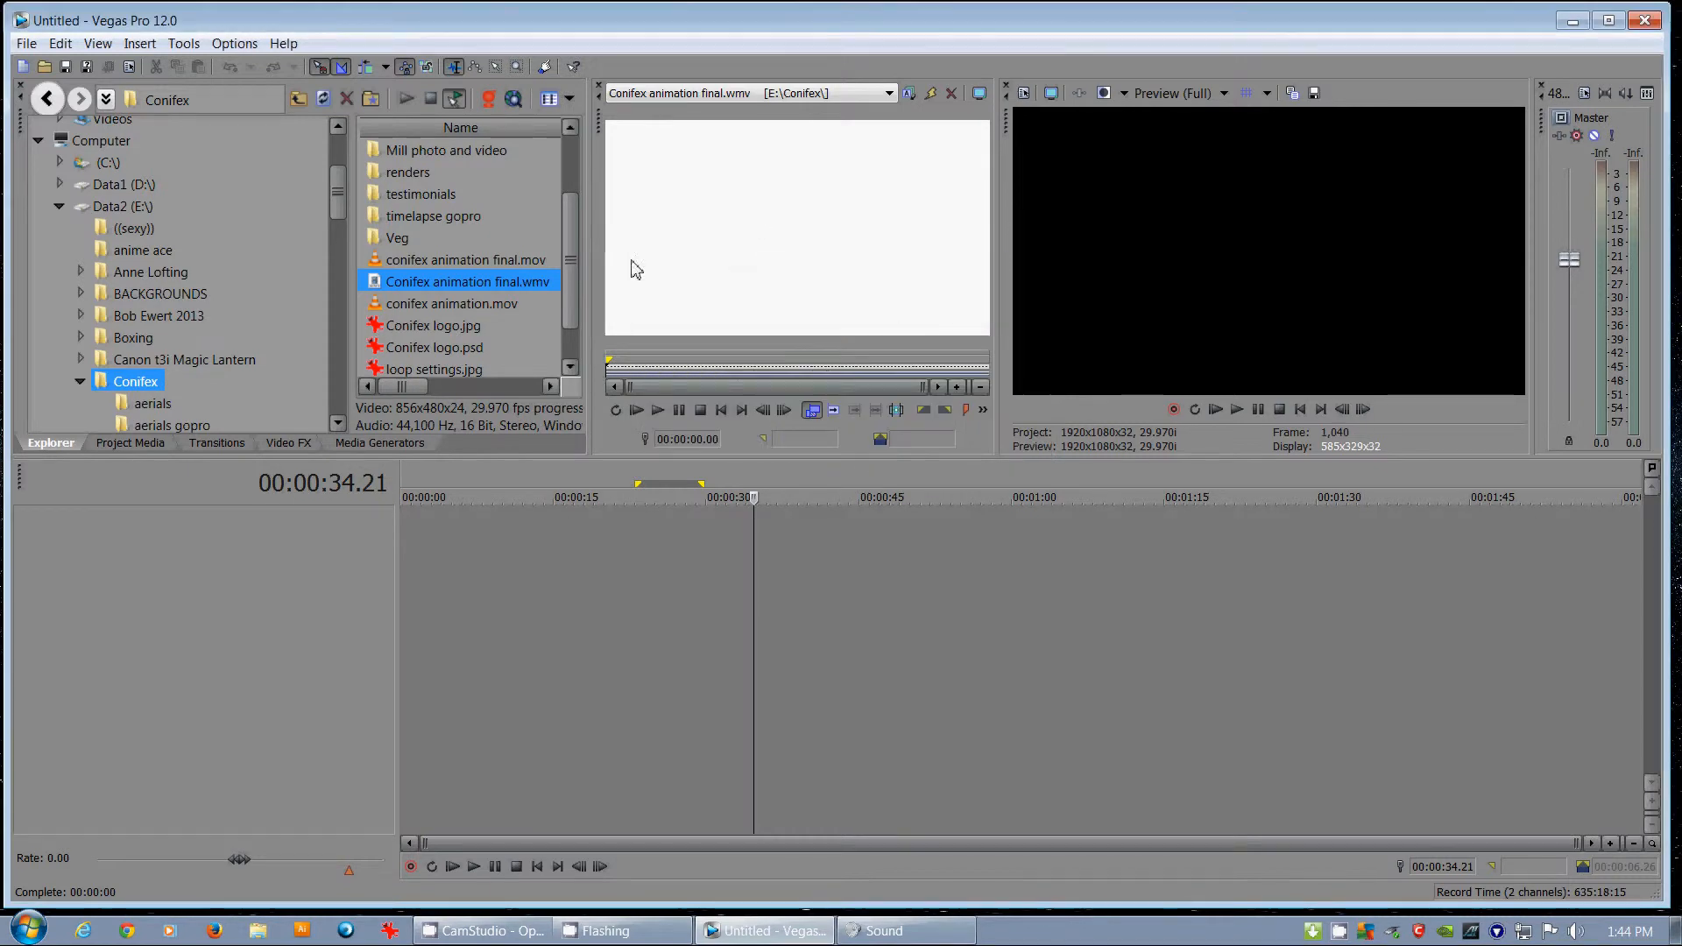
- Play the Conifex animation clip in the trimmer, starting about one second in
left_click(634, 368)
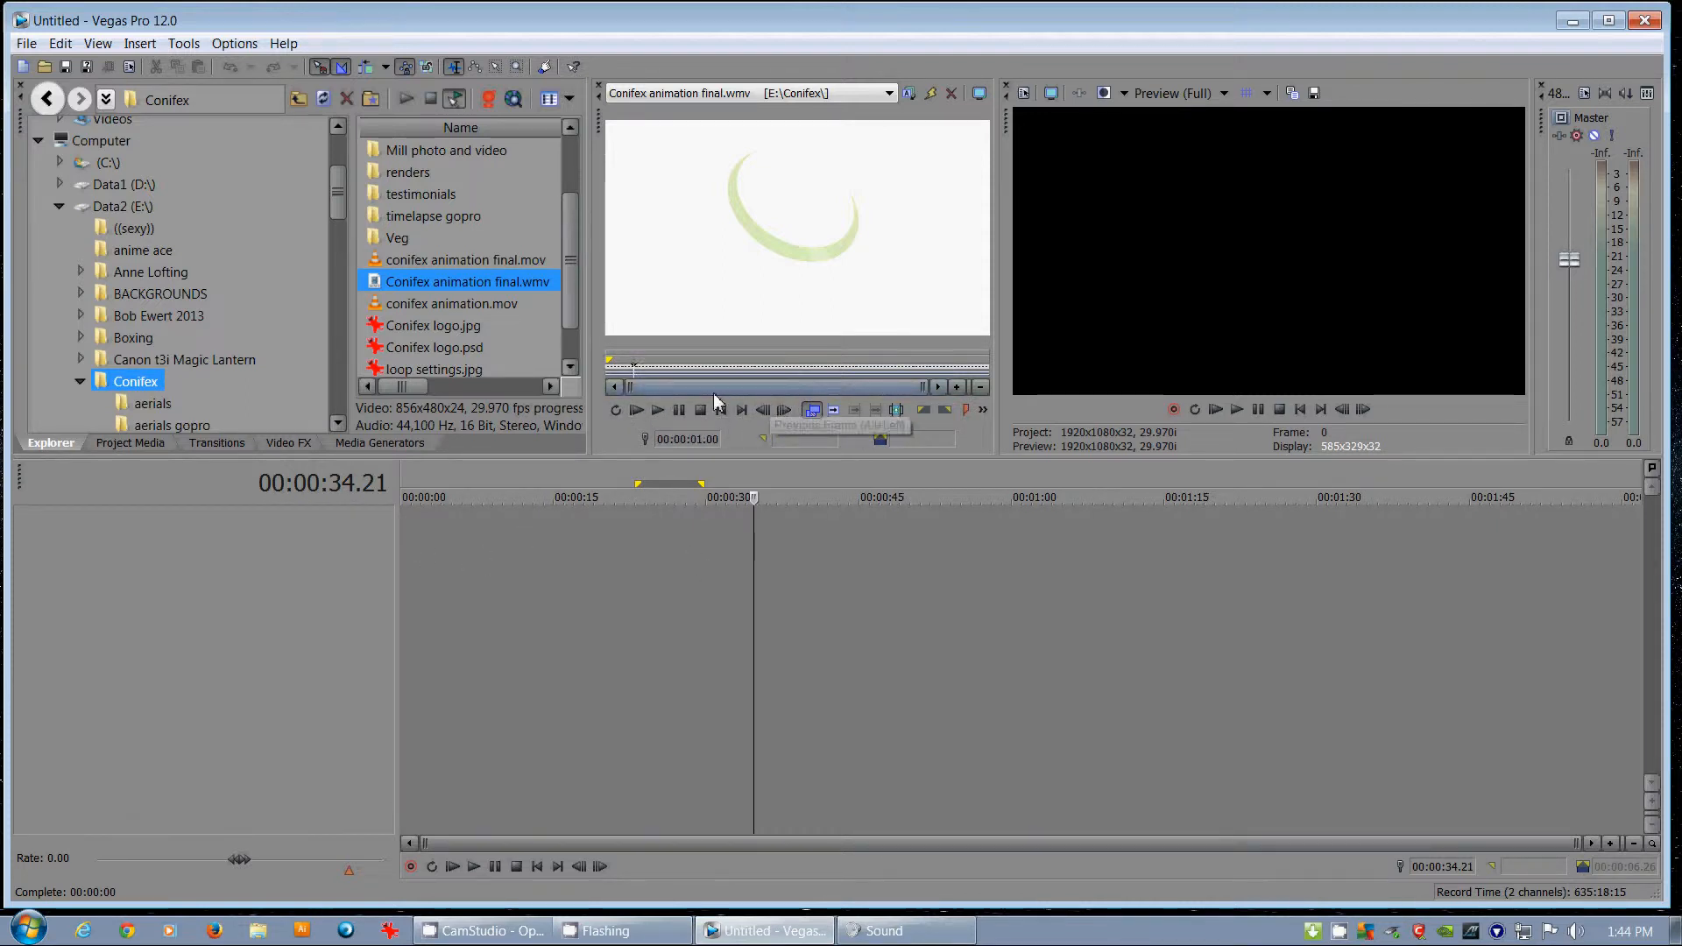
left_click(658, 411)
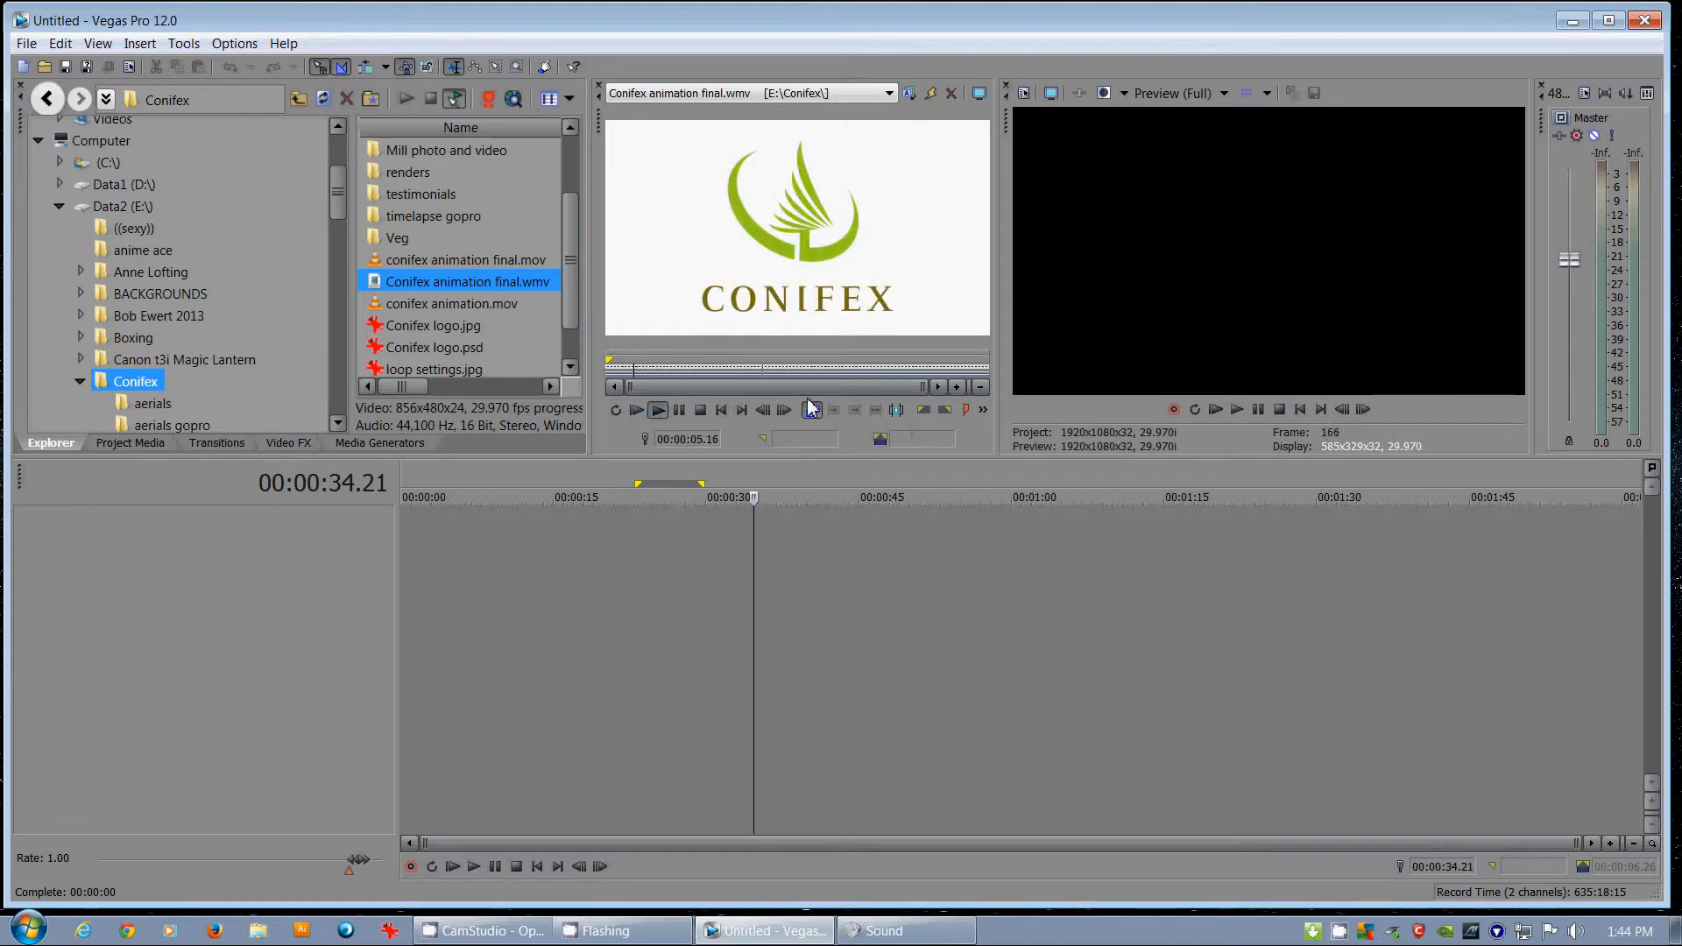
left_click(542, 288)
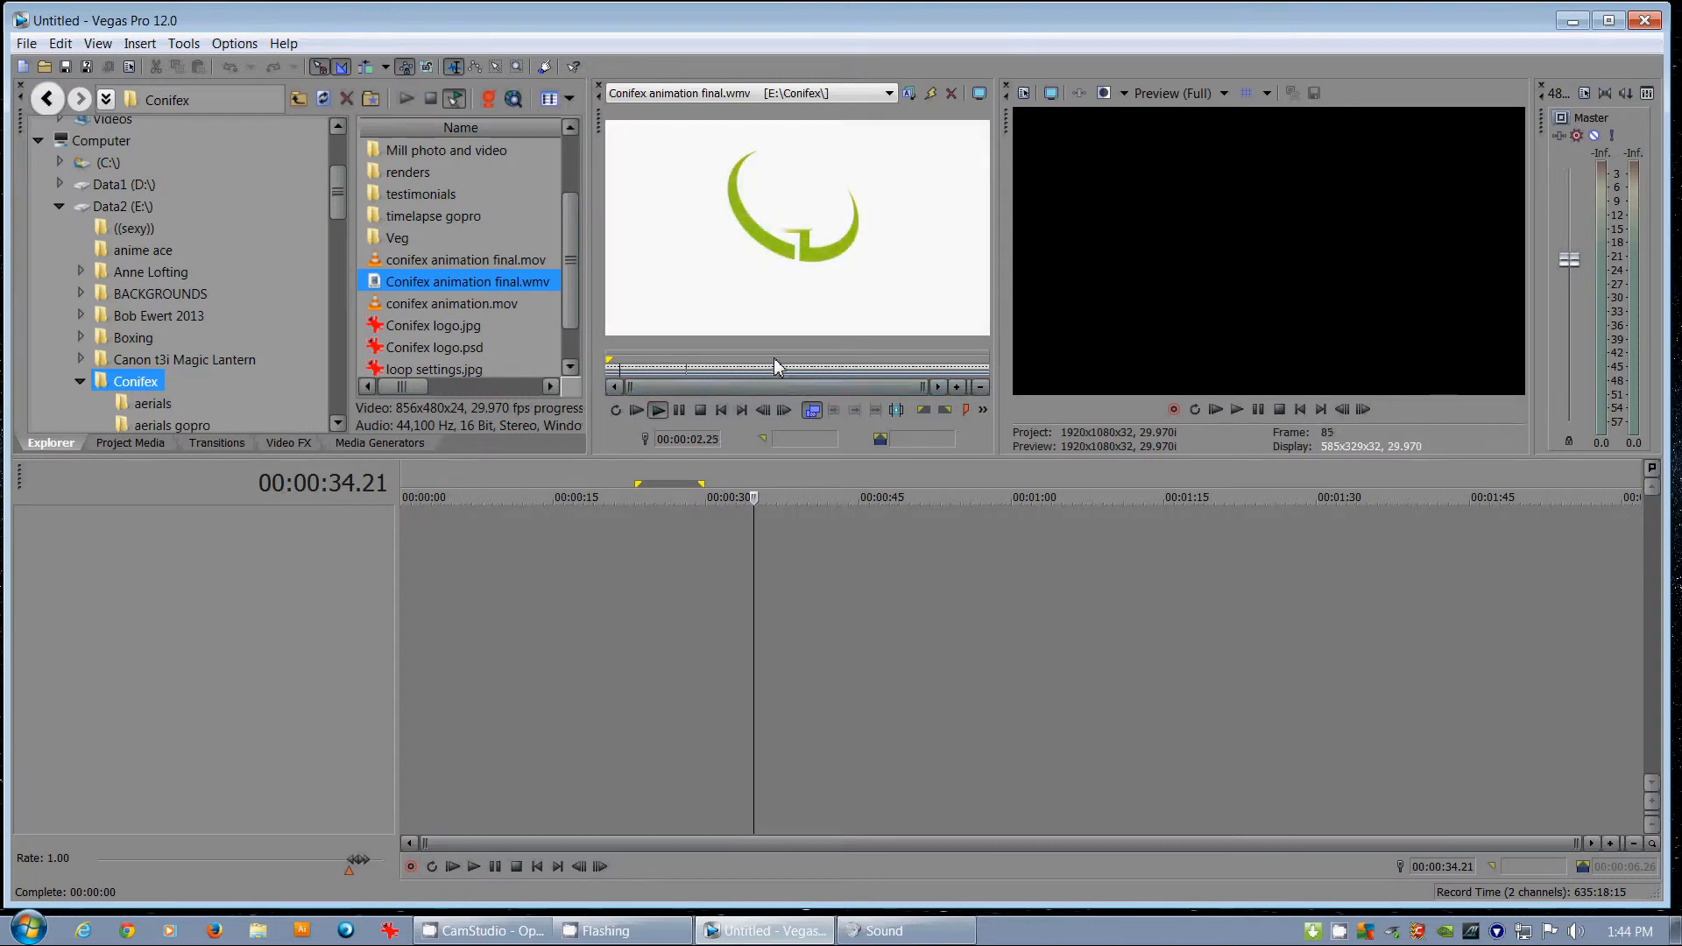
- Enlarge the trimmer's timeline area below the clip image and place its cursor at 00:00:04.12
left_click_drag(779, 351, 778, 335)
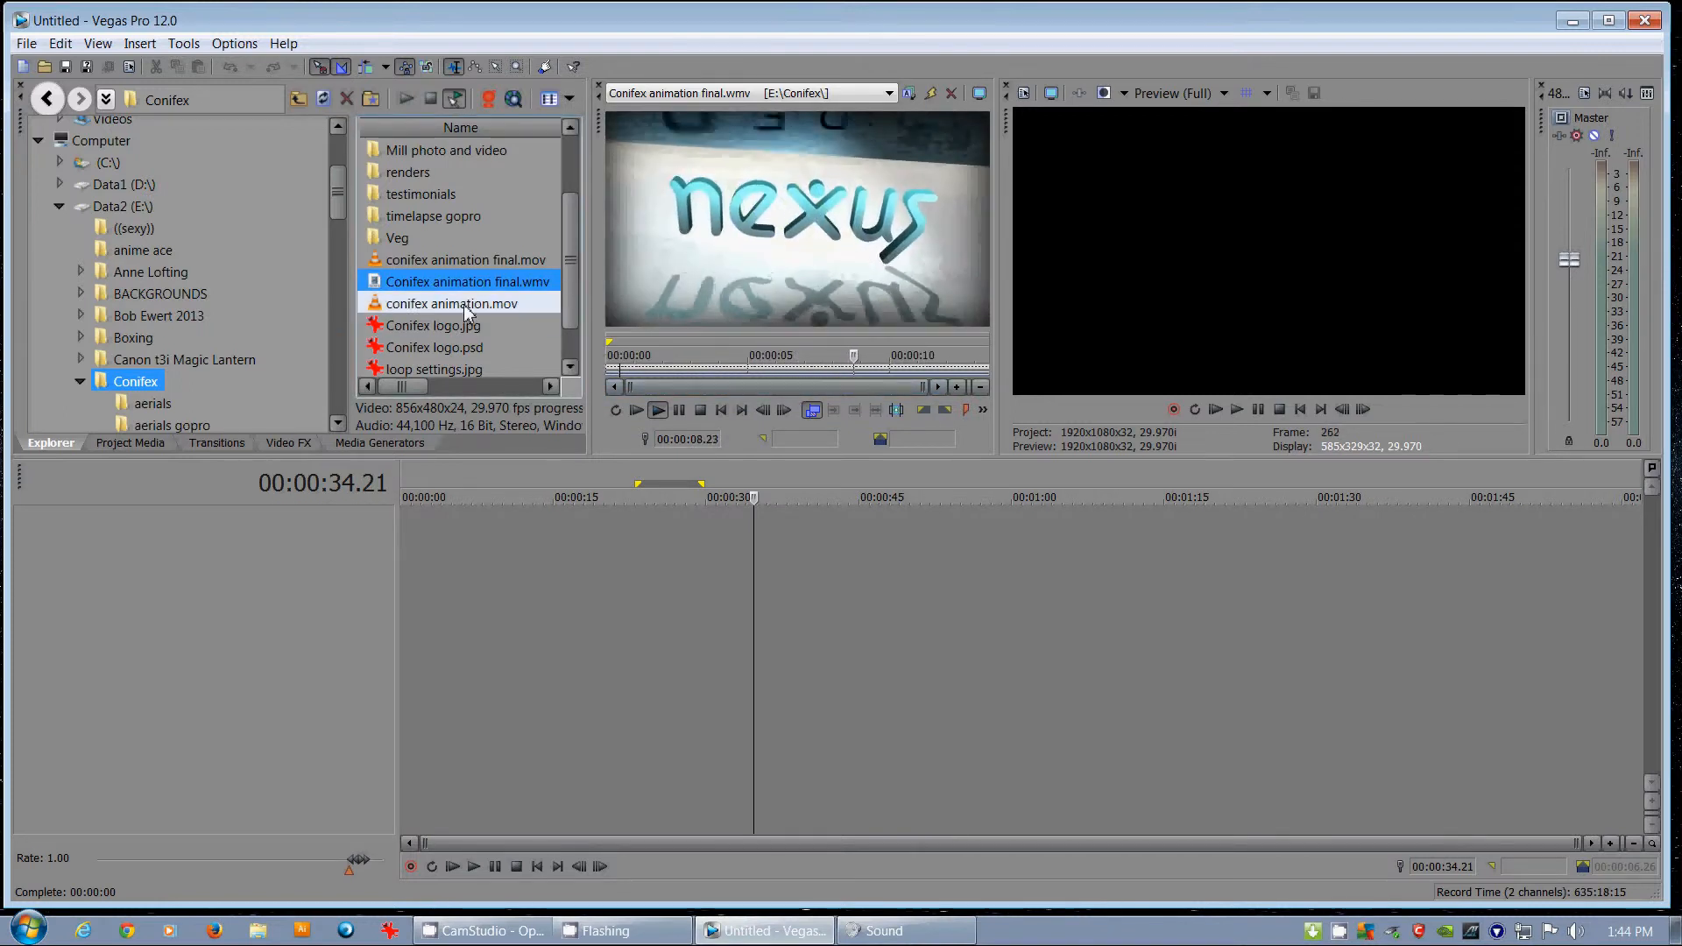
left_click(730, 370)
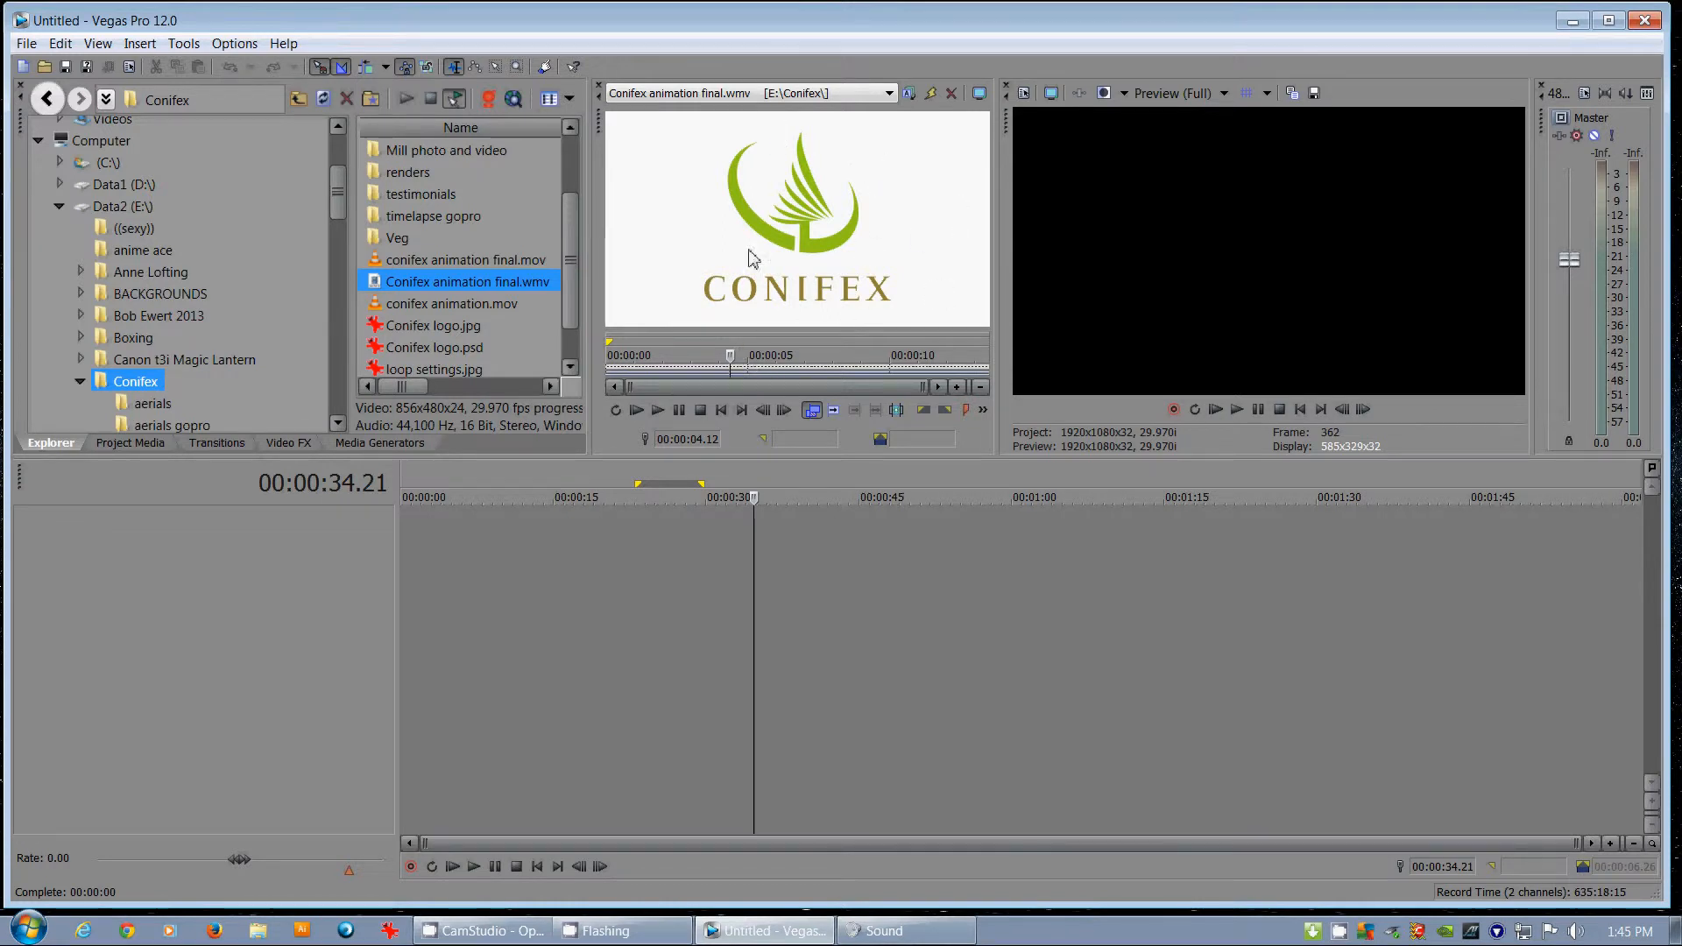
left_click_drag(757, 333, 757, 320)
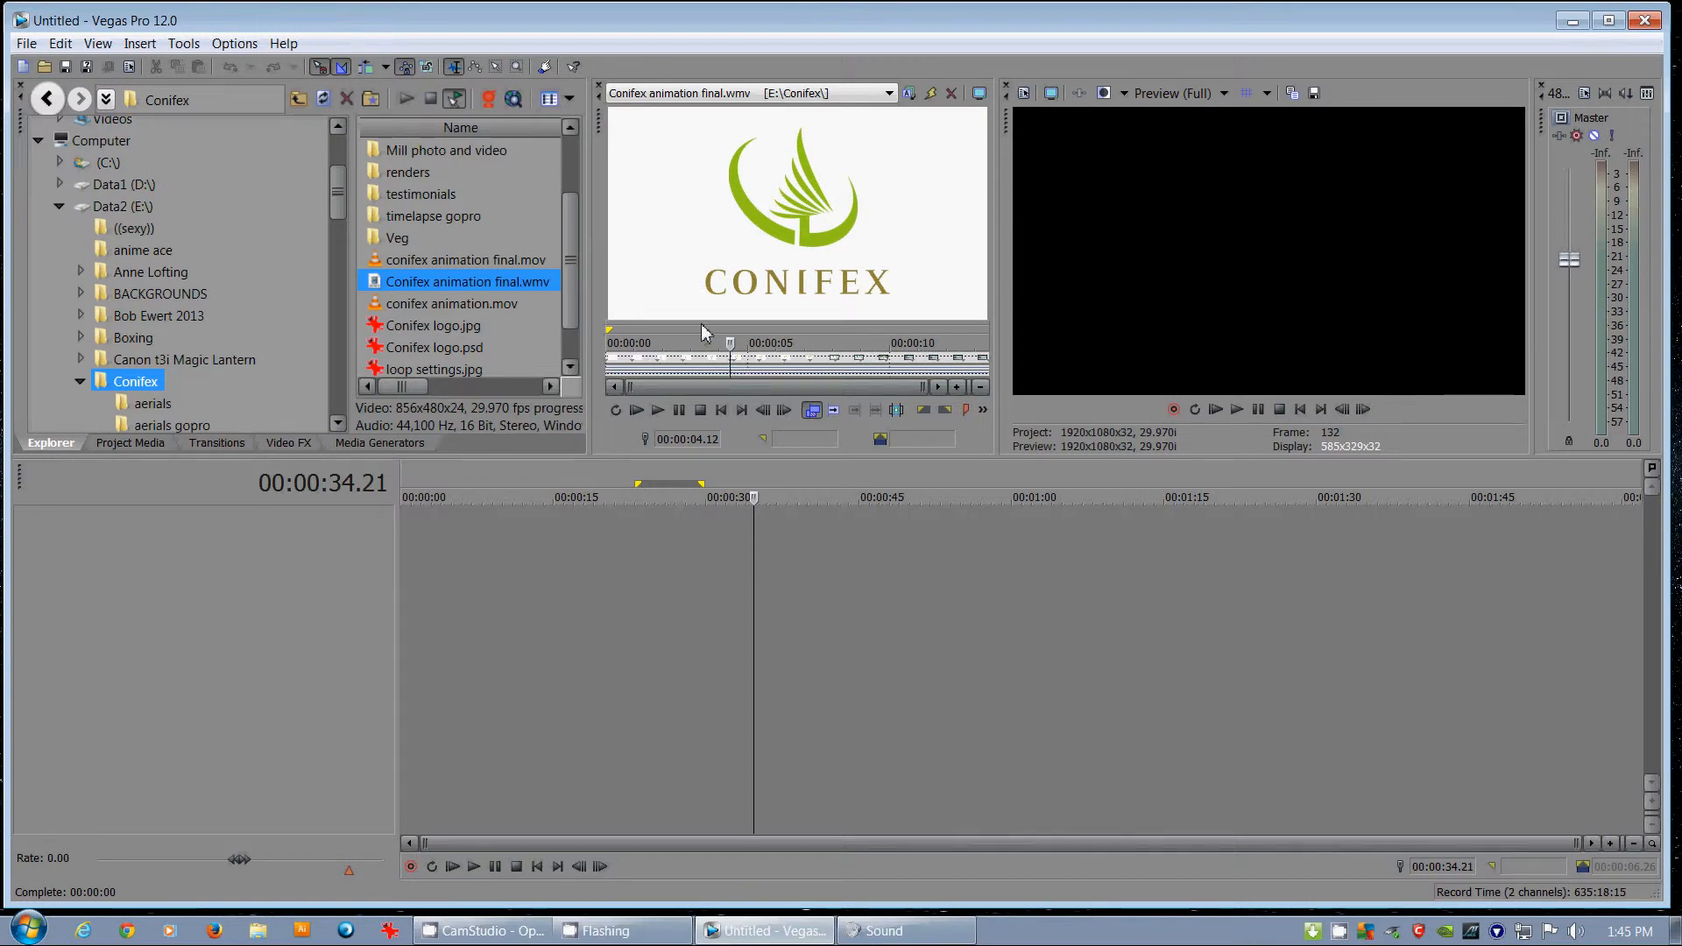
- Select the clip's first 00:00:07.29 in the trimmer and place it as video at the start of the project timeline
left_click_drag(702, 324, 823, 346)
left_click_drag(699, 342, 367, 528)
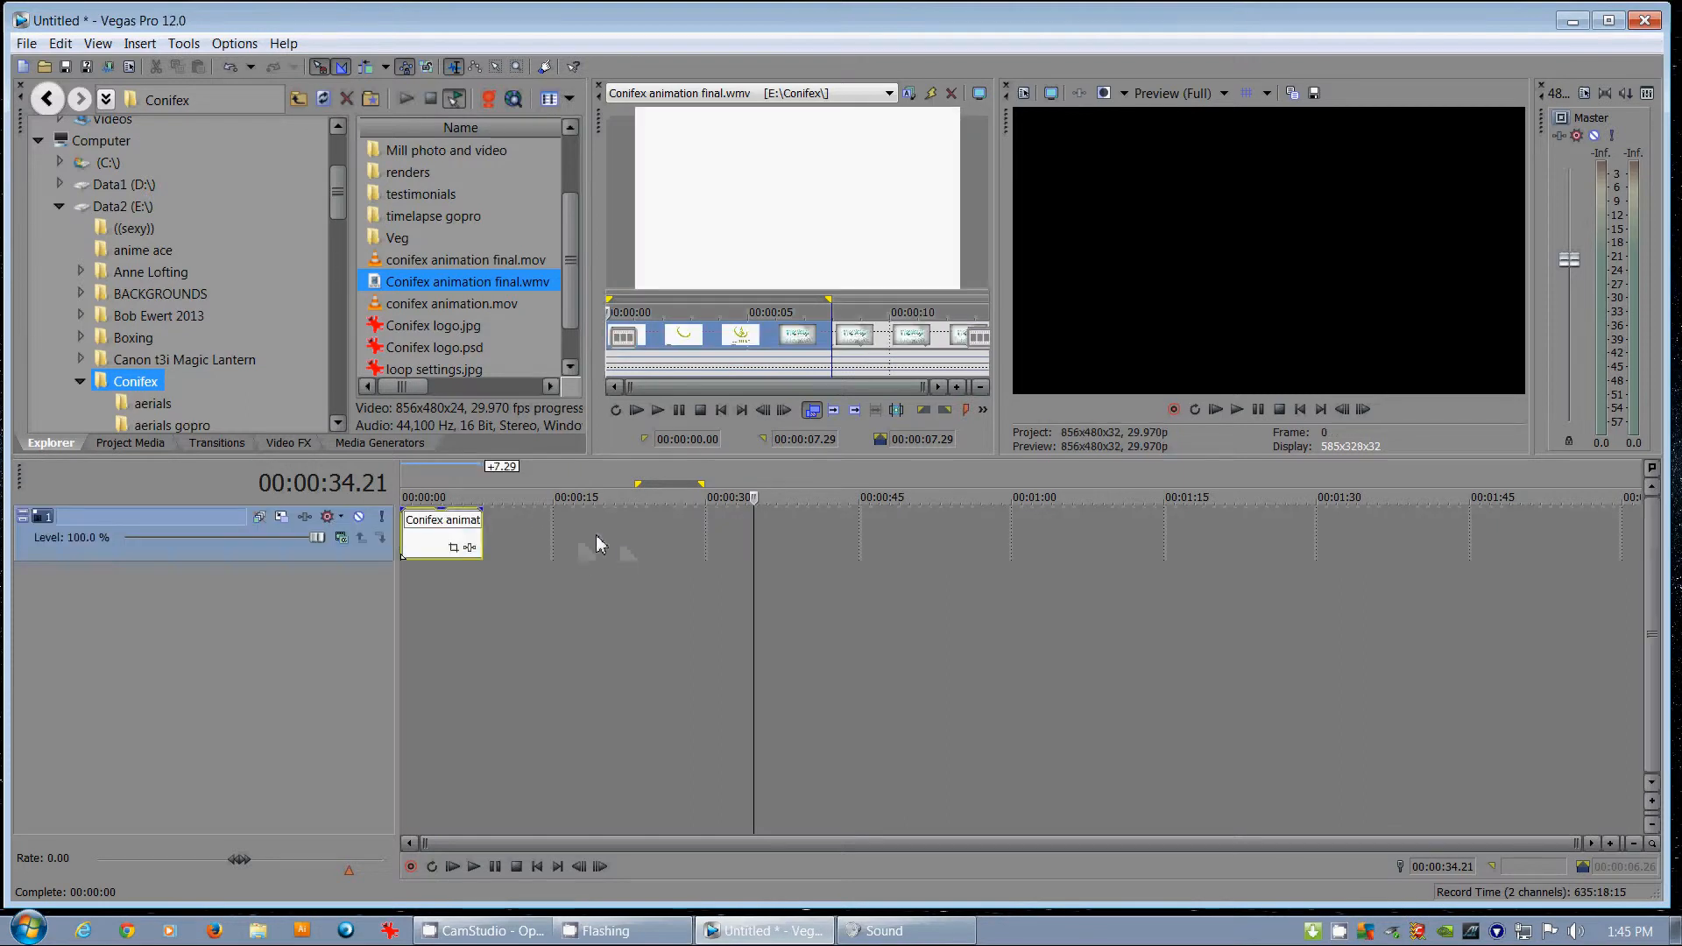
- Play the project timeline from its start and pause playback at 00:00:05.15
left_click(408, 534)
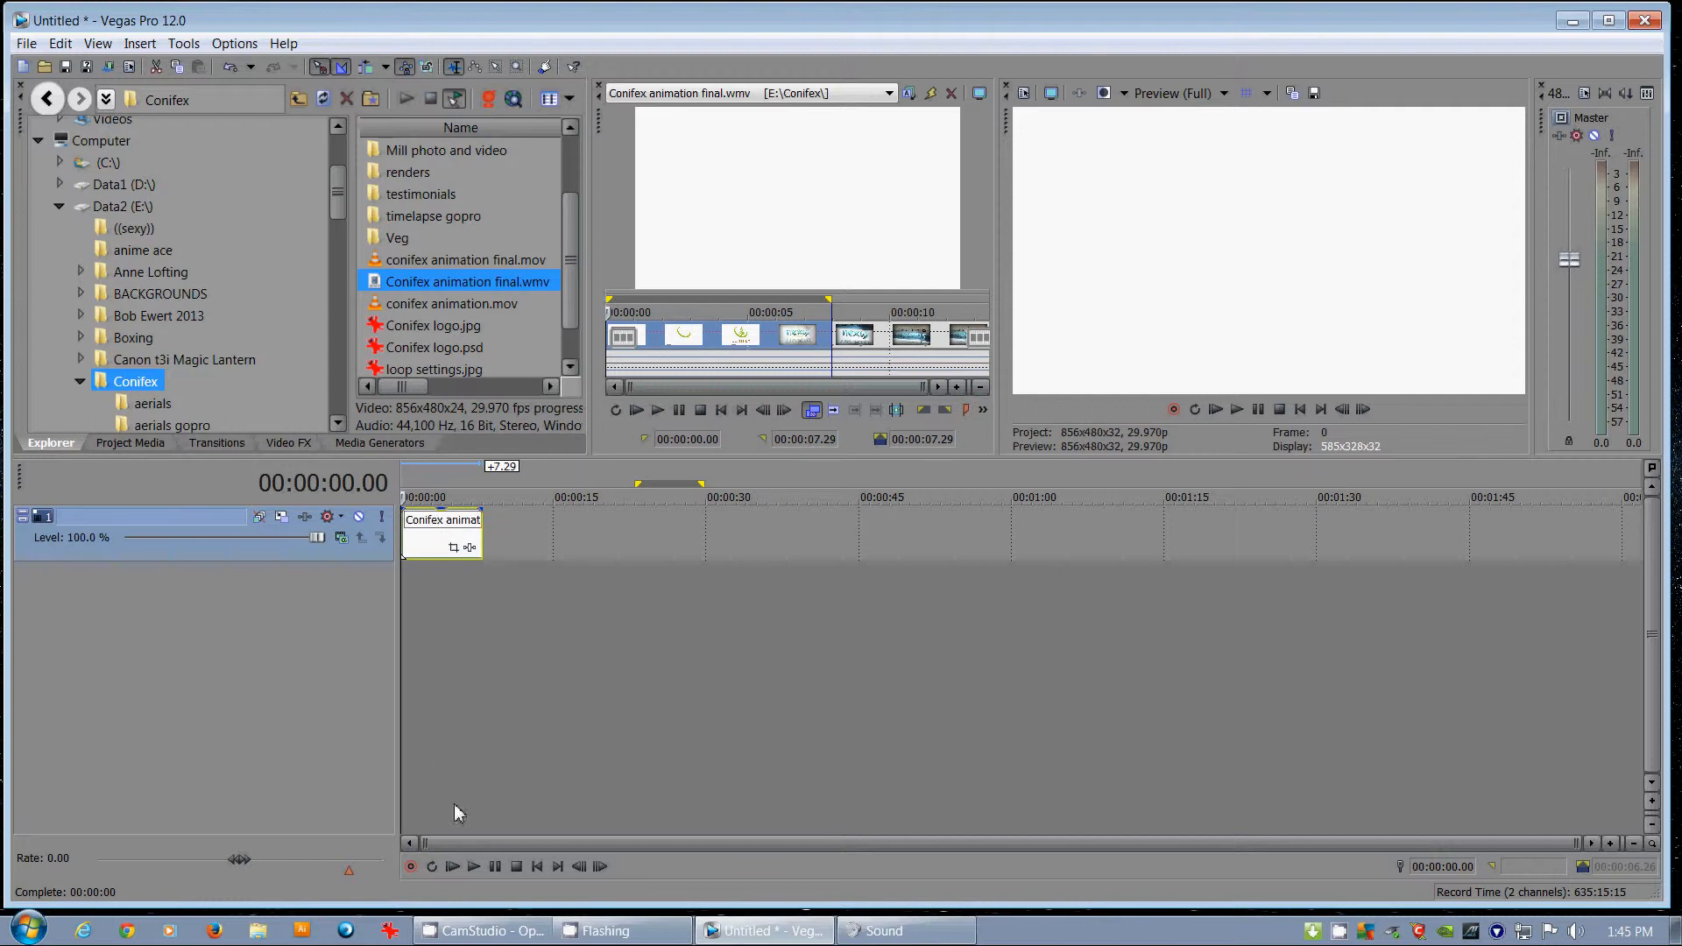
left_click(472, 871)
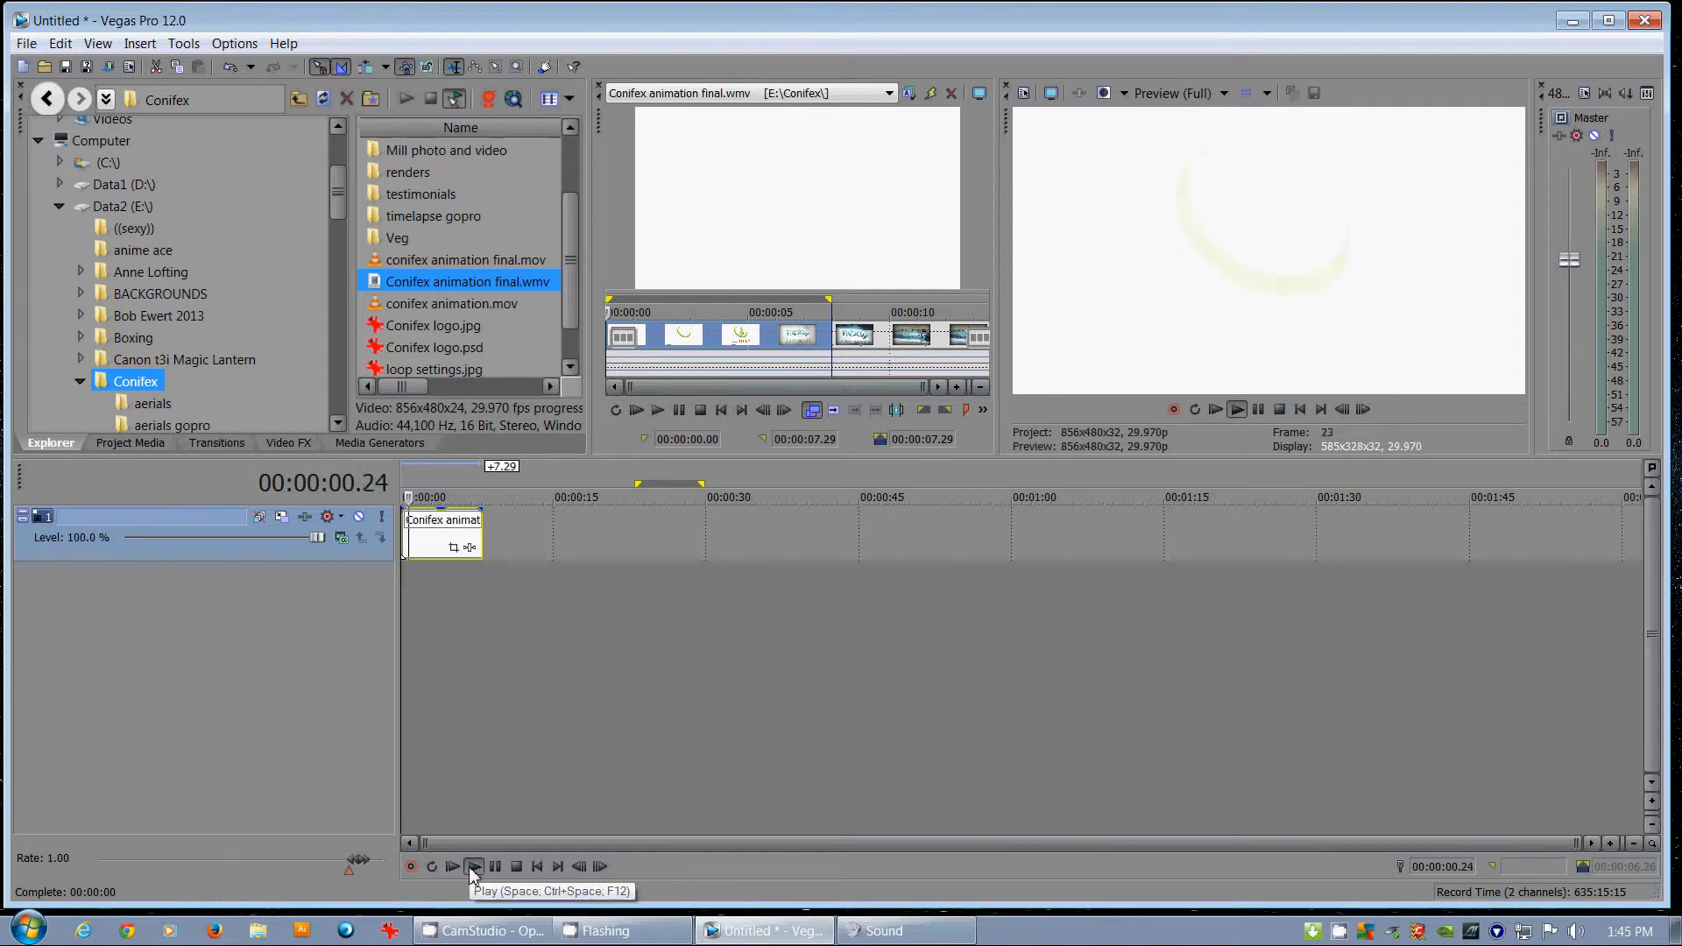
left_click(472, 868)
left_click(471, 867)
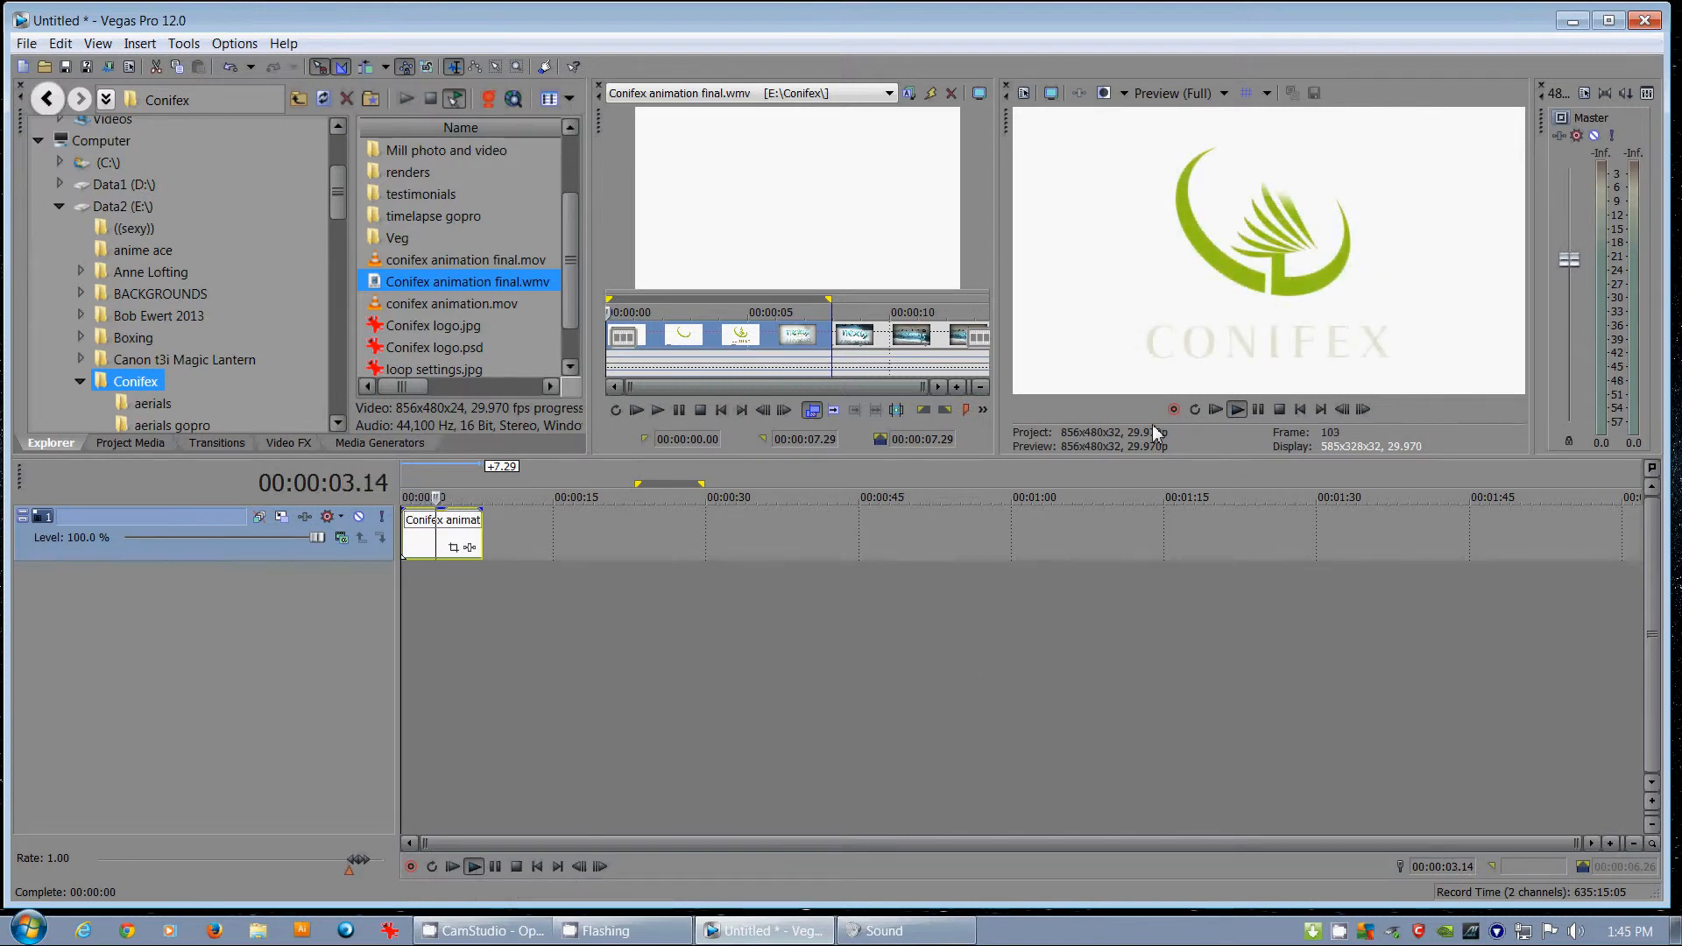
key("Return")
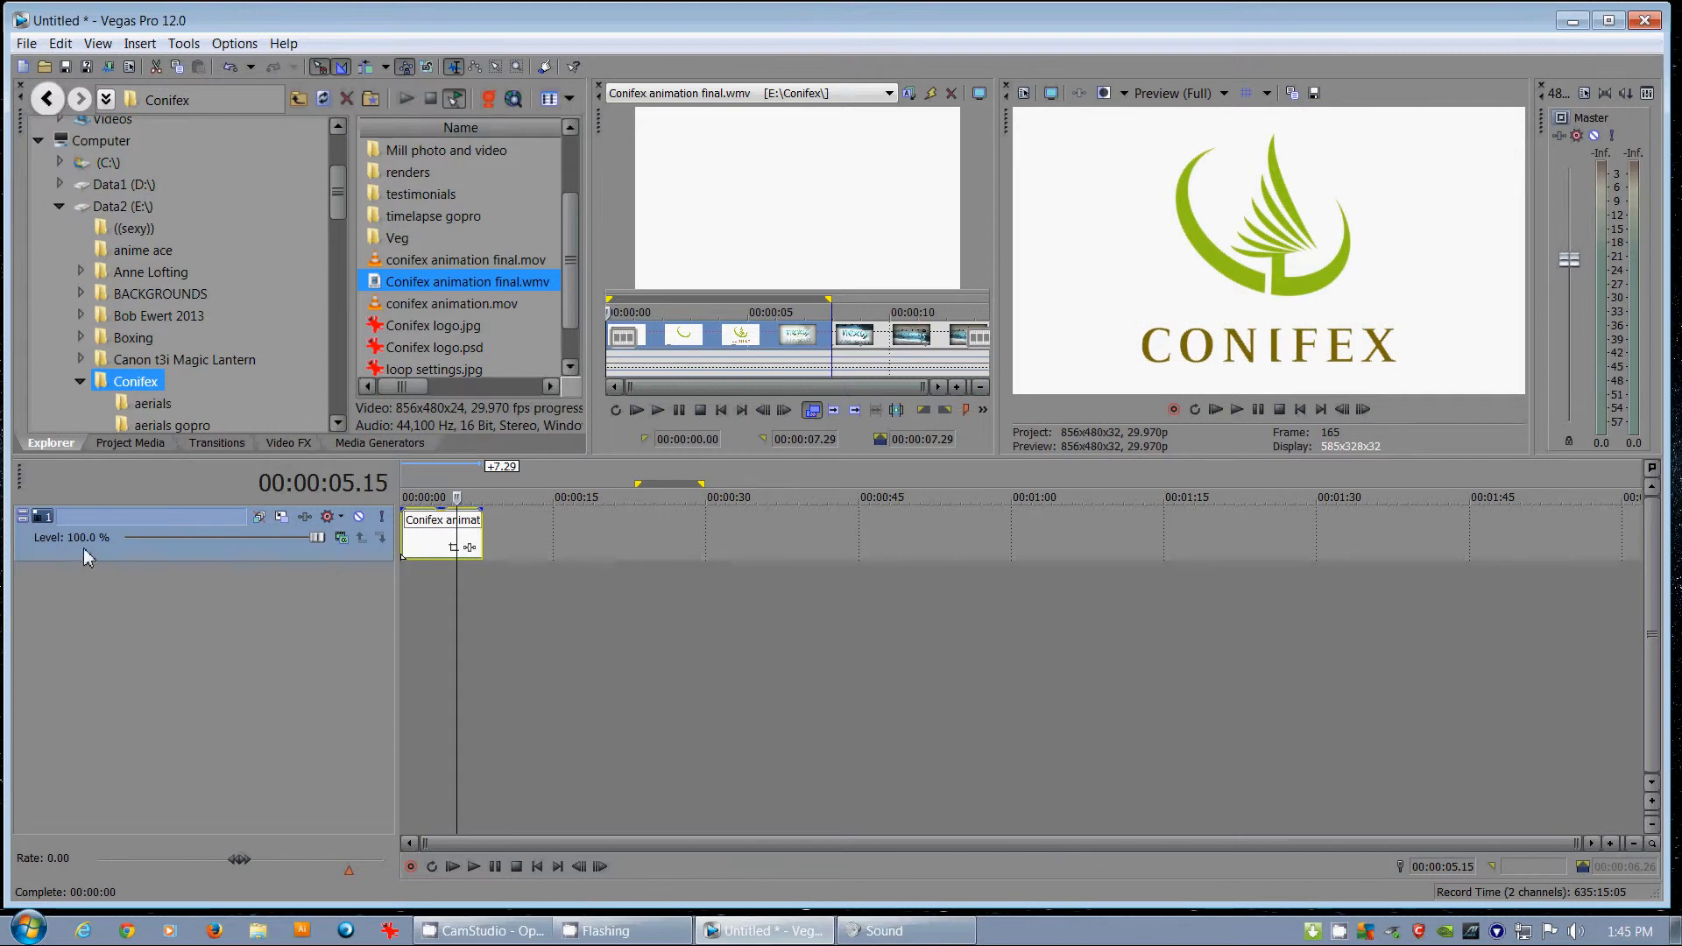
- Look through the video track's commands, including inserting, duplicating and deleting tracks, envelopes and track display colors
right_click(177, 545)
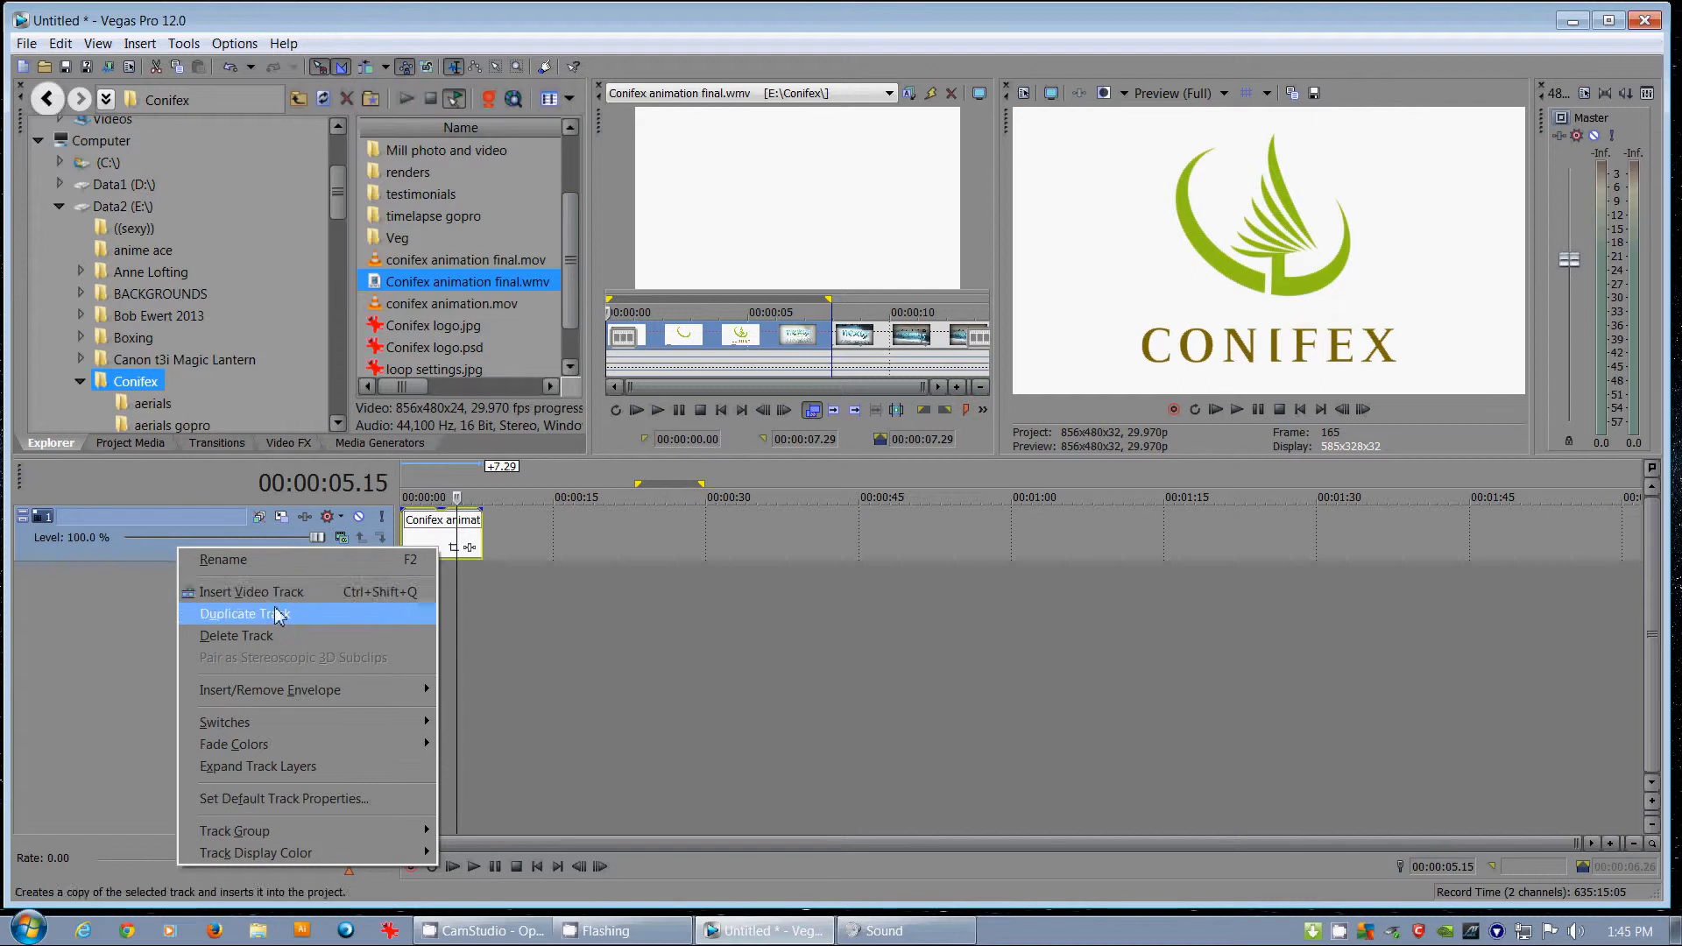
right_click(100, 554)
right_click(100, 554)
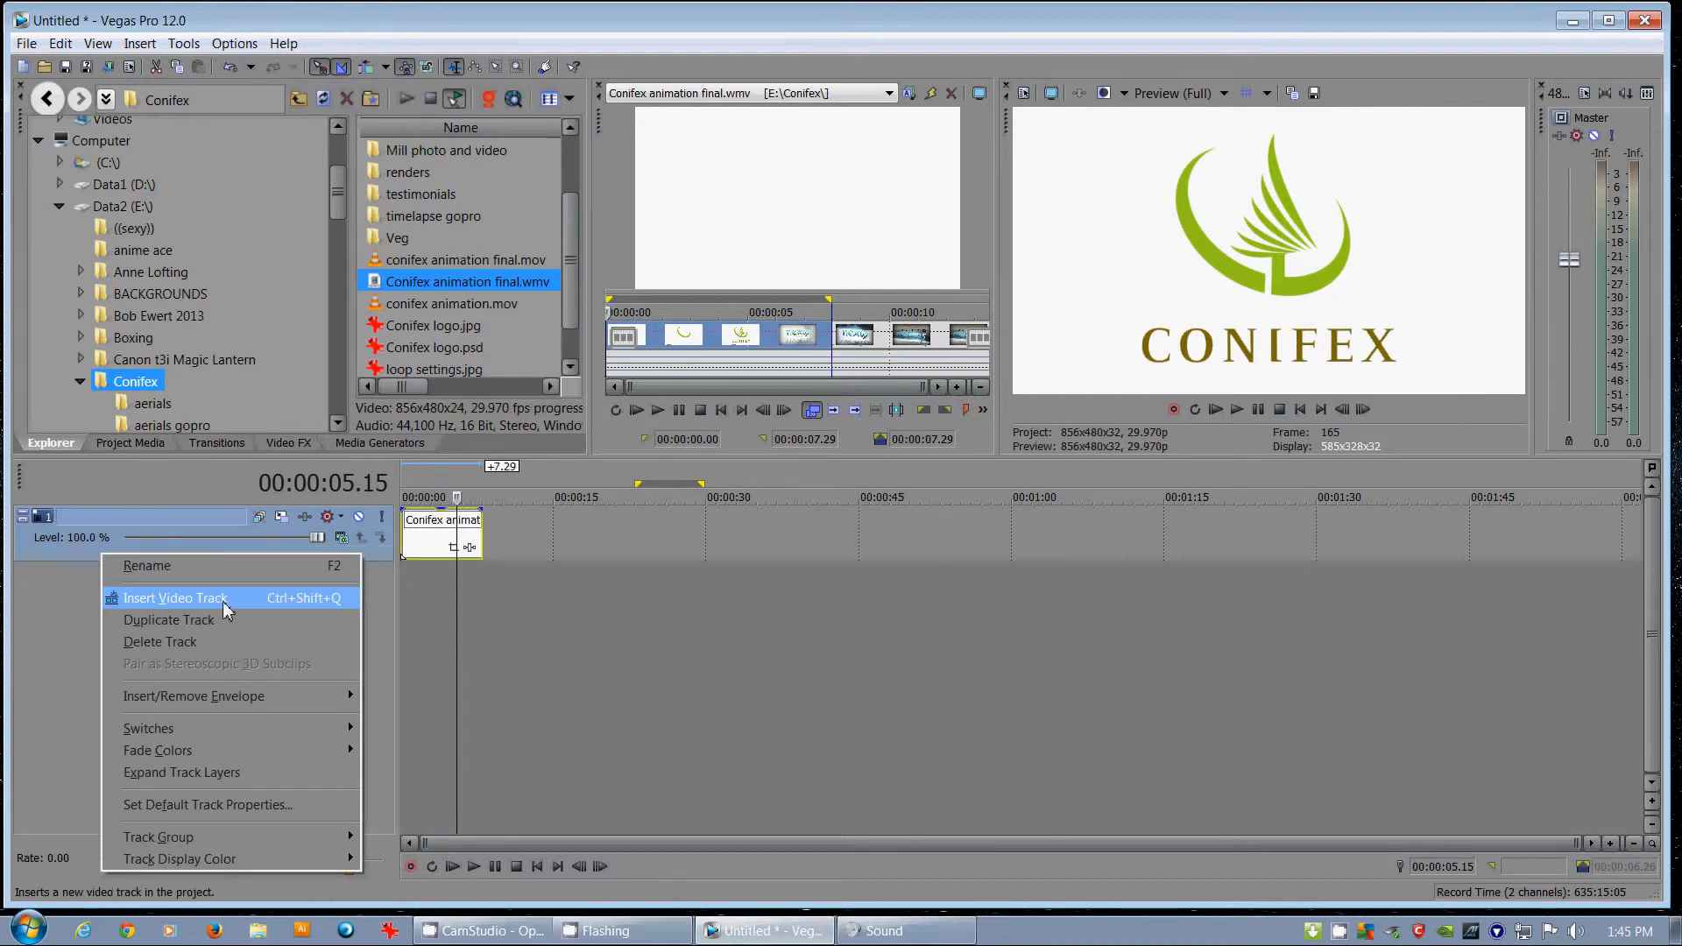
left_click(73, 555)
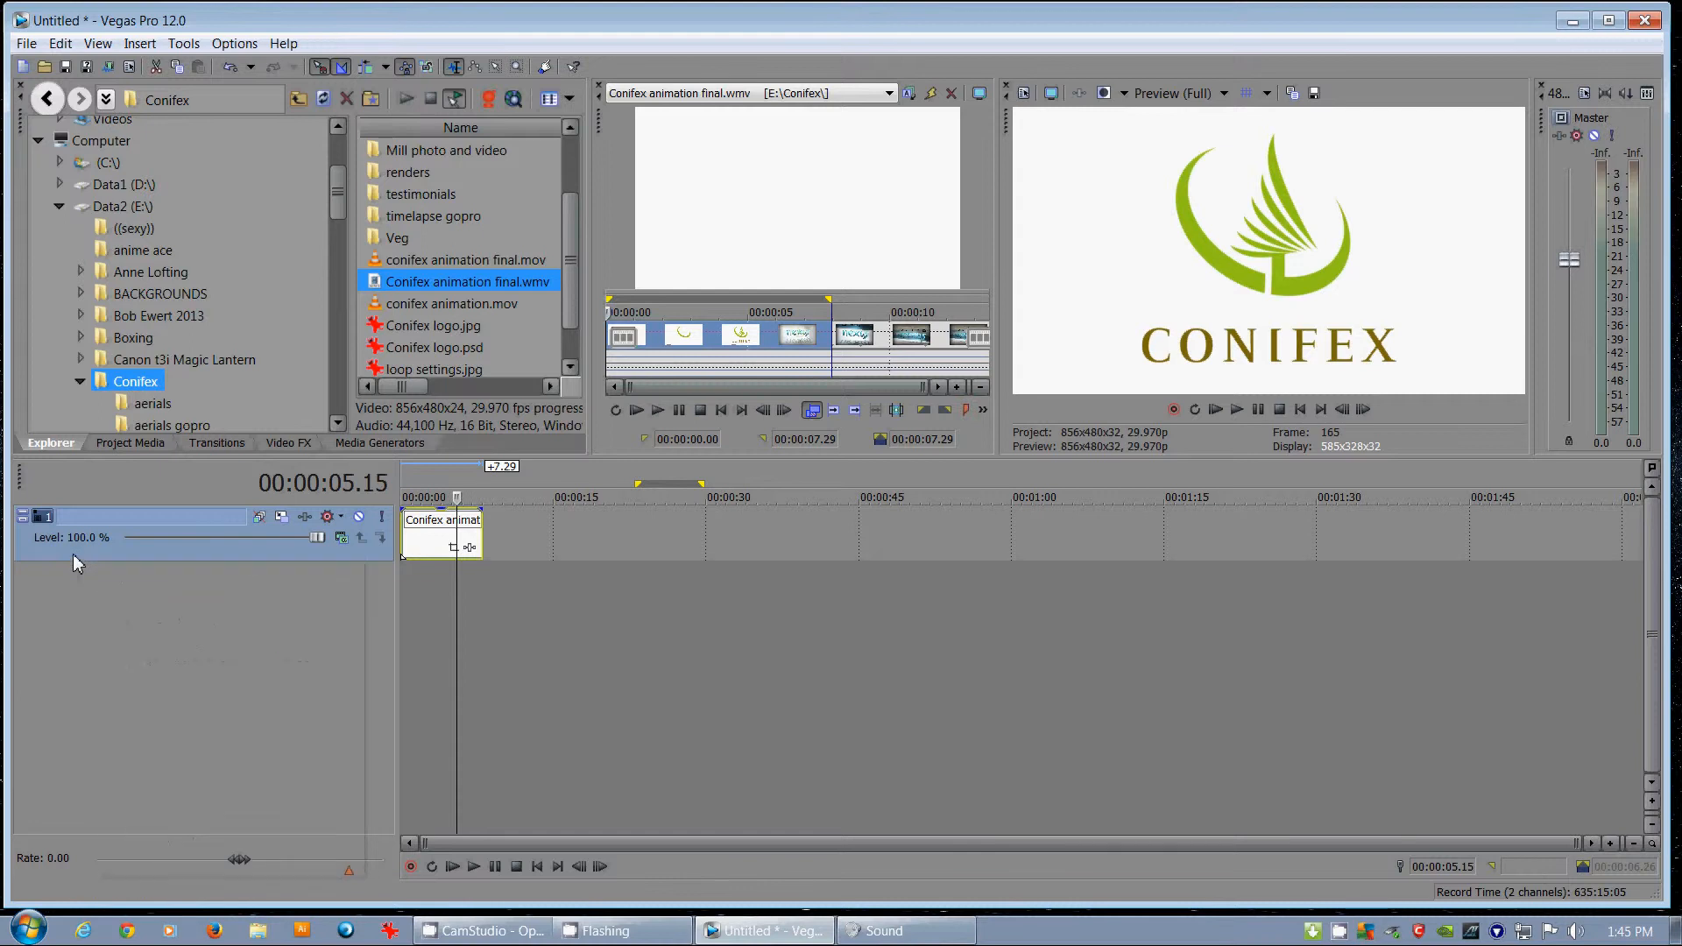
right_click(182, 550)
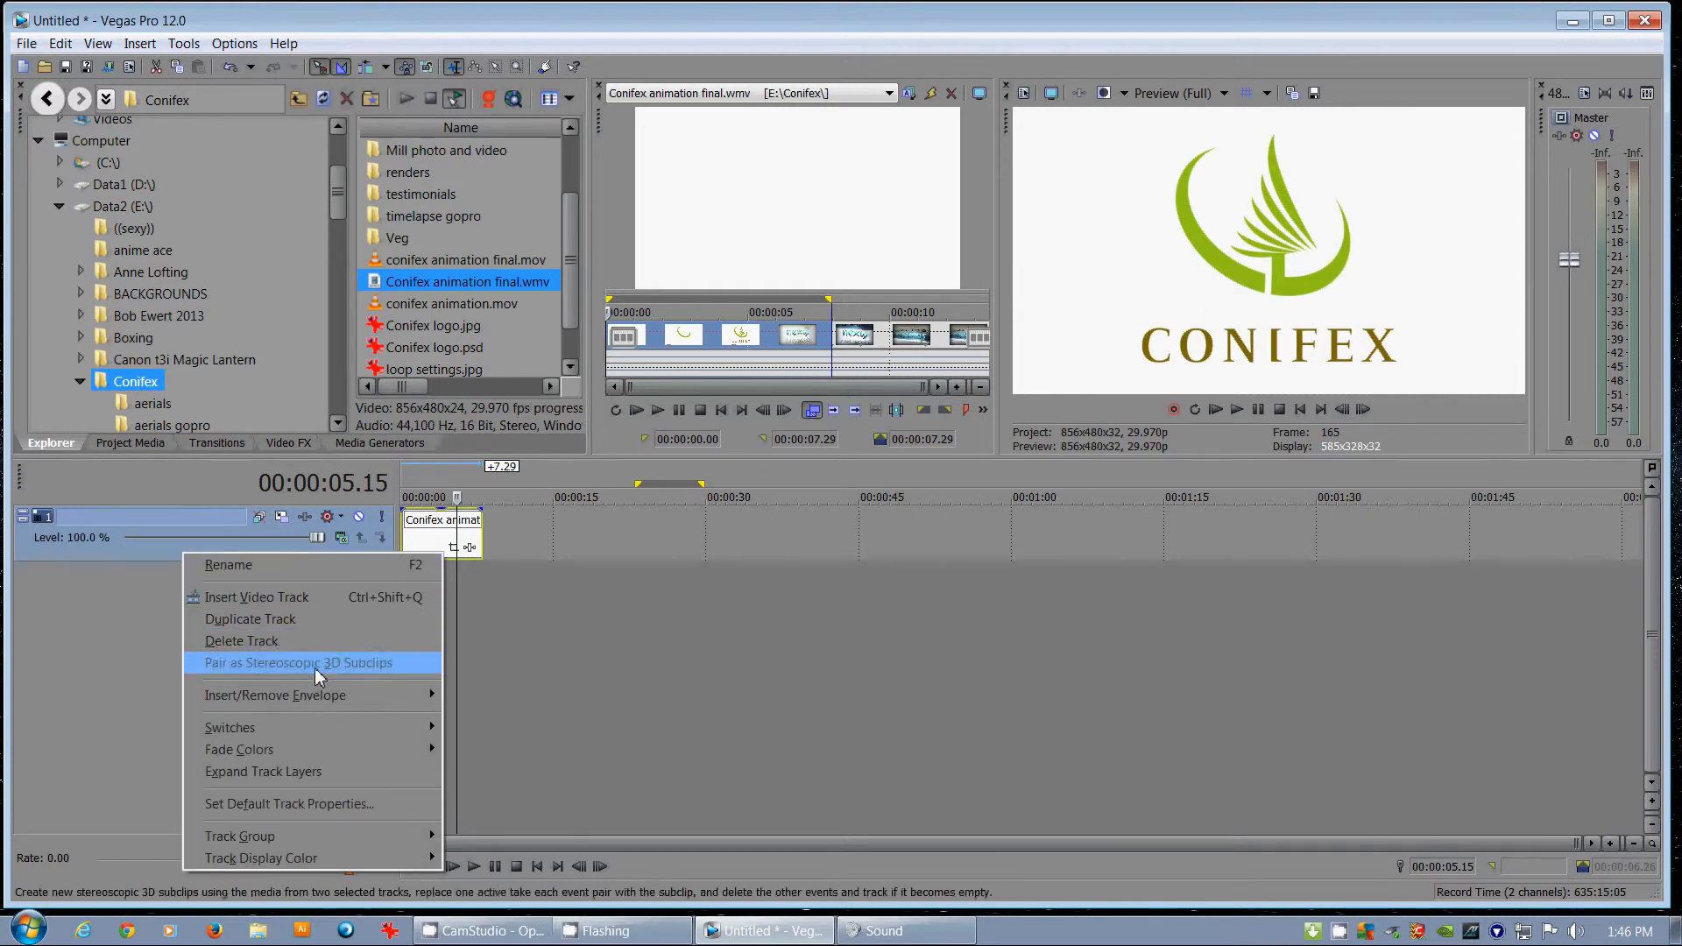
mouse_move(324, 698)
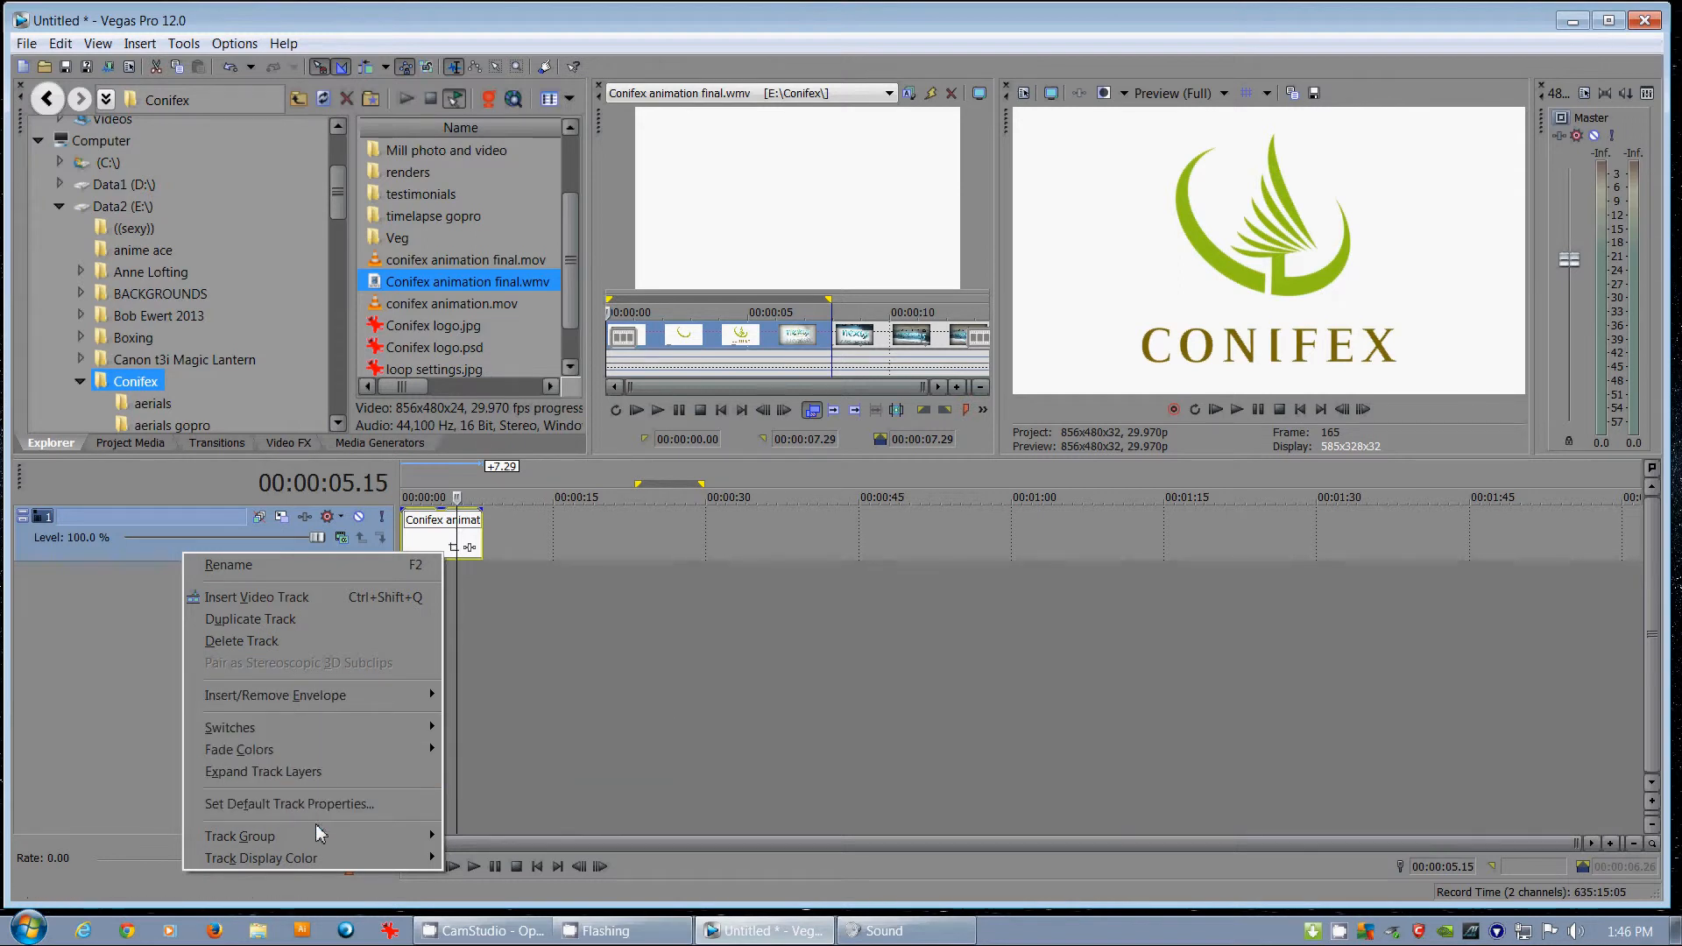
mouse_move(317, 860)
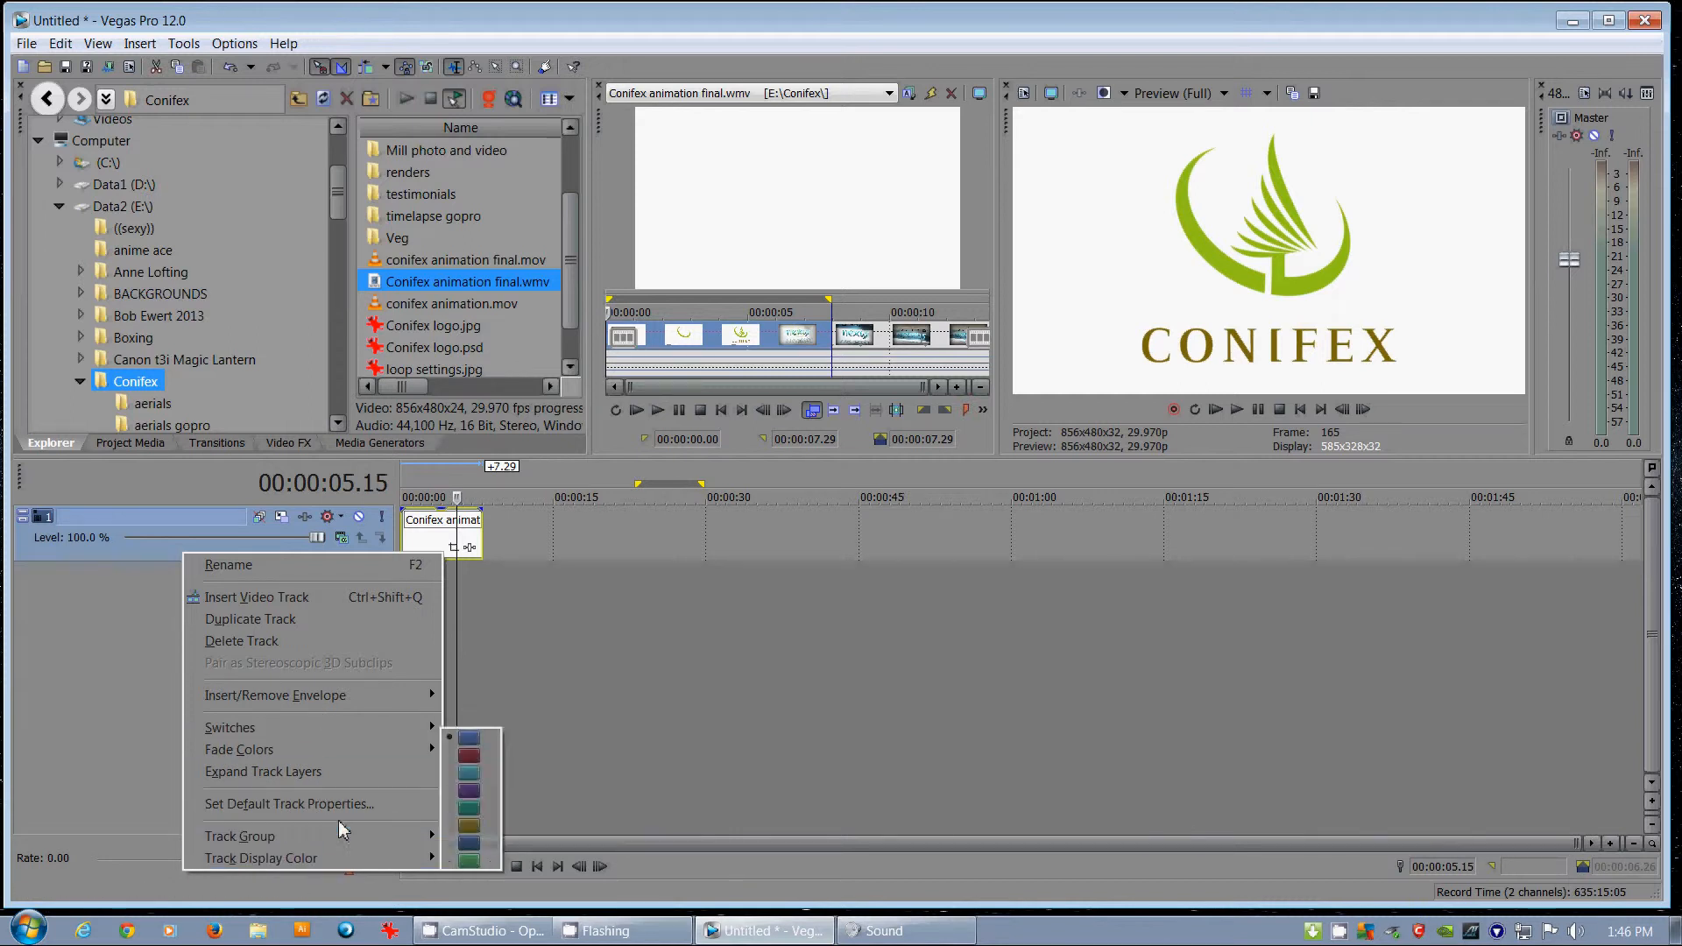
left_click(477, 844)
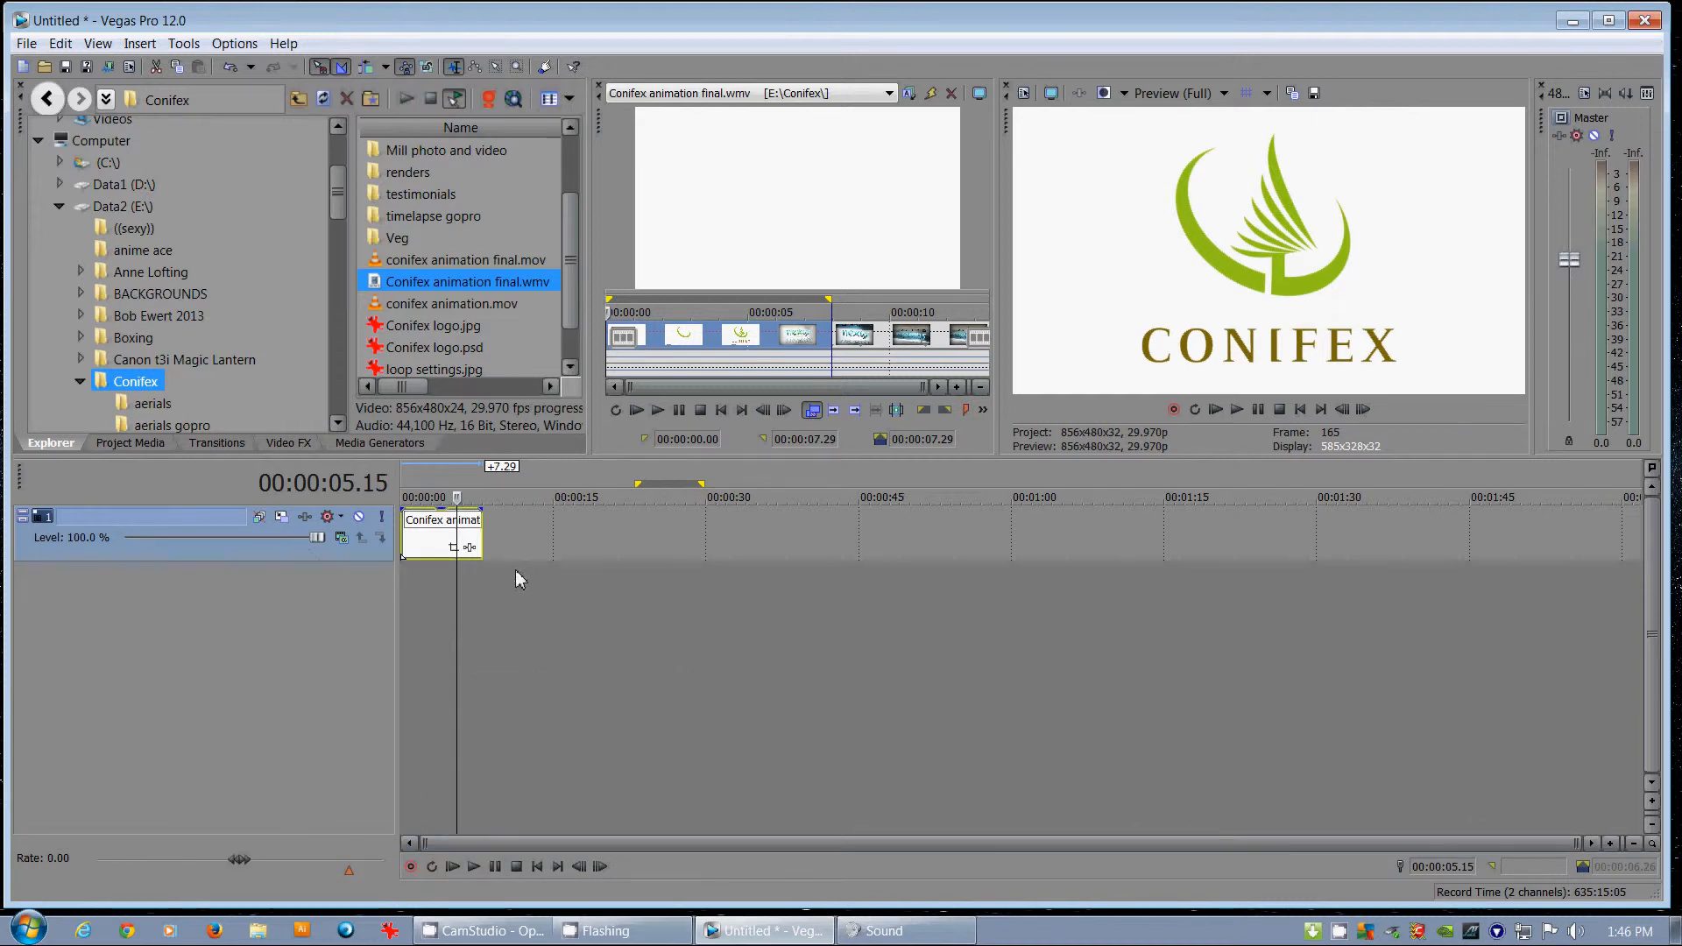
- Move the timeline cursor to 00:00:01.14, then view the project's media list and the available transitions
left_click(417, 536)
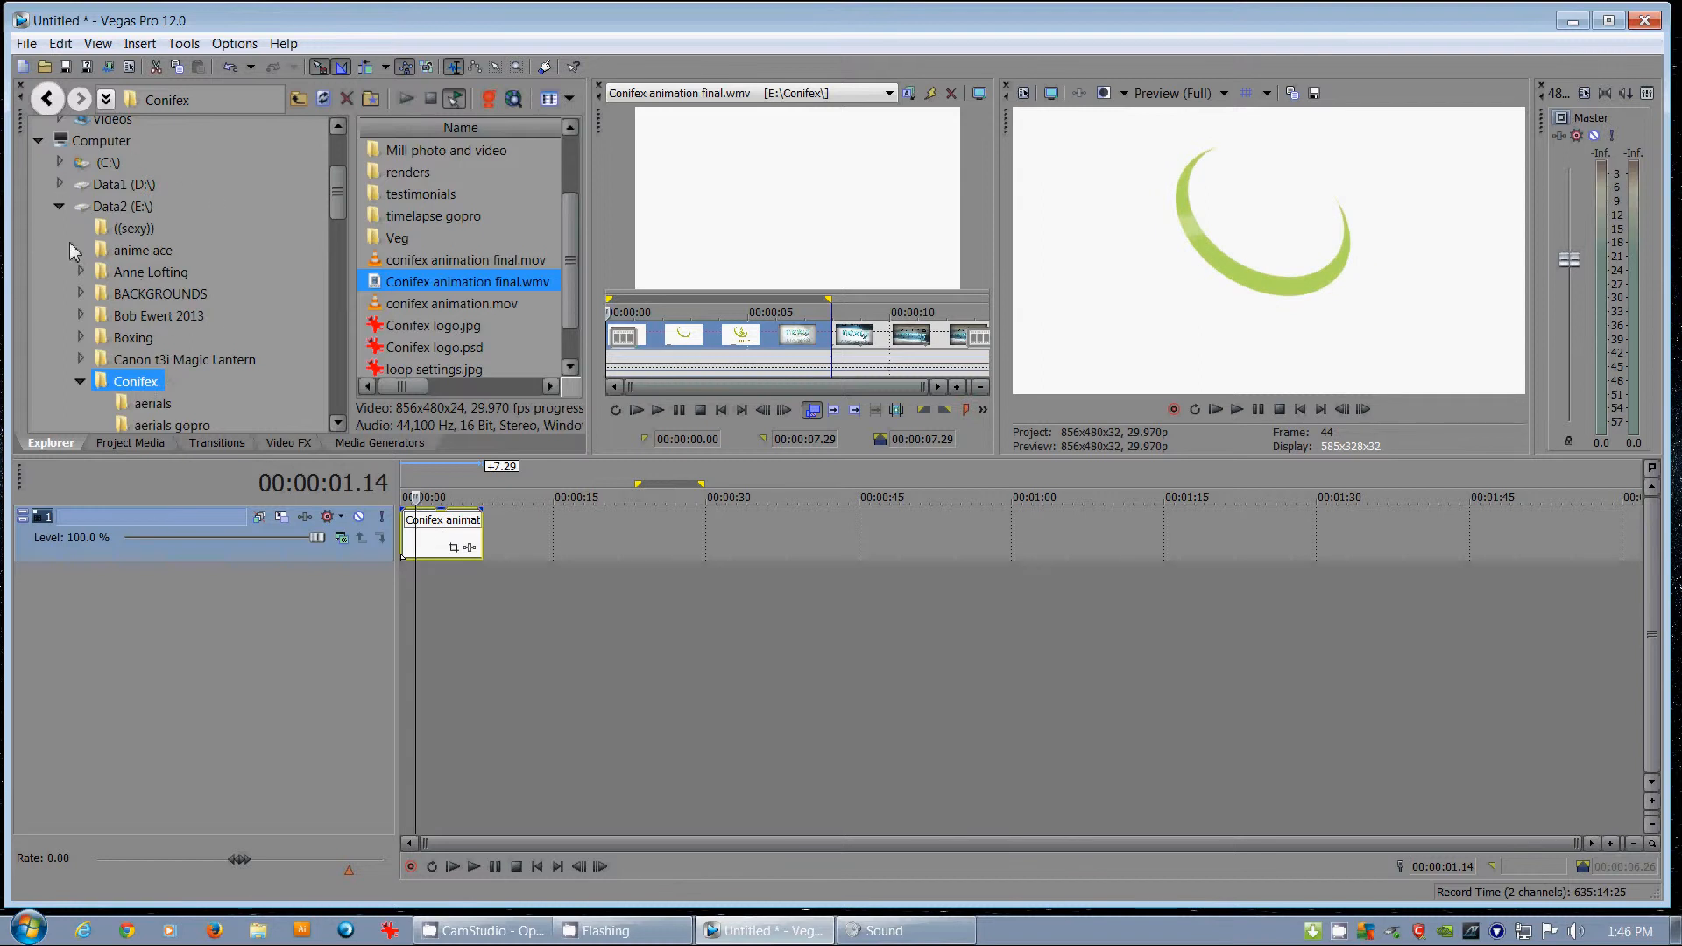
left_click(133, 442)
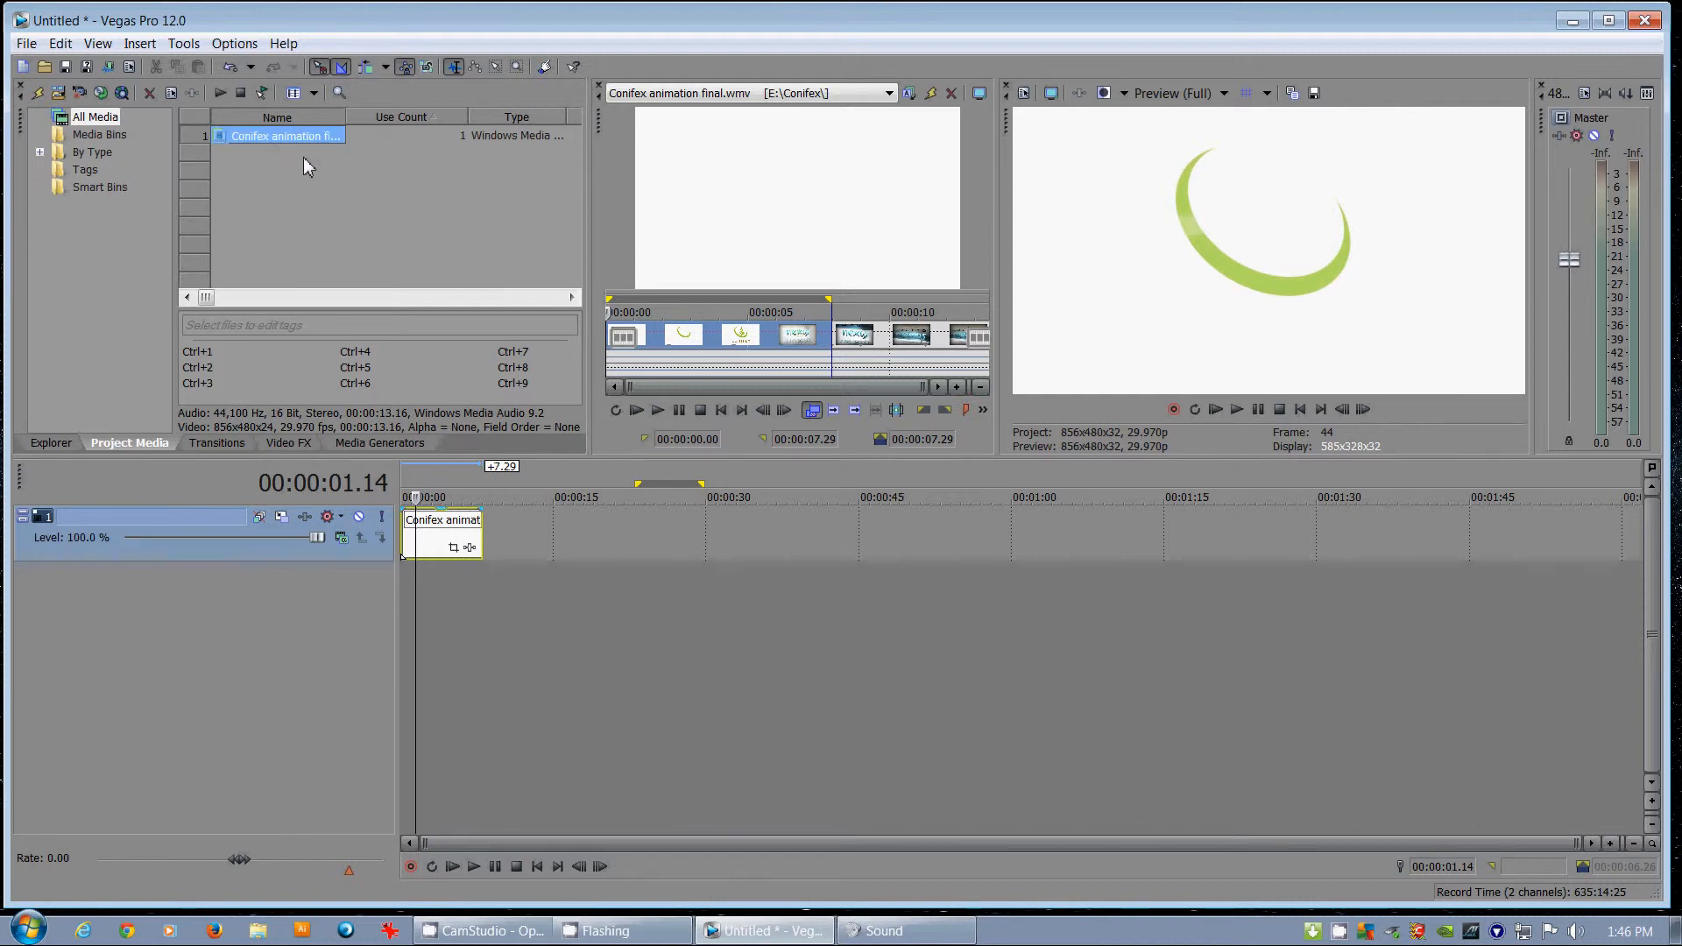
left_click(216, 442)
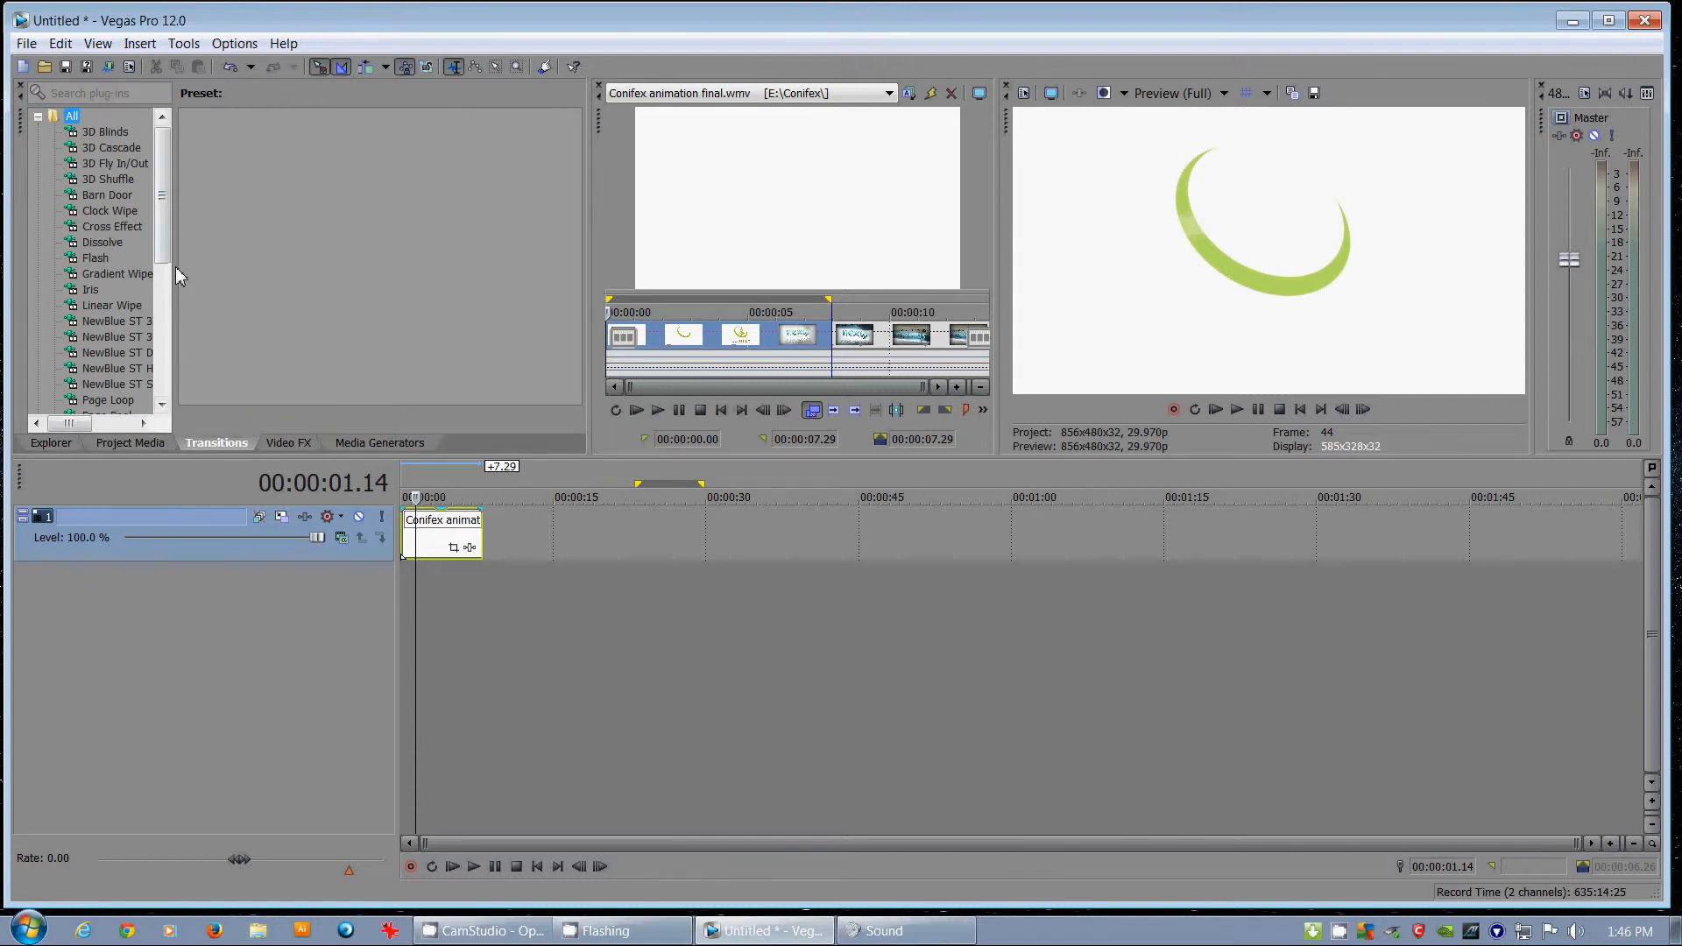
- Return to the file Explorer and open the timelapse gopro folder inside Conifex
left_click(49, 443)
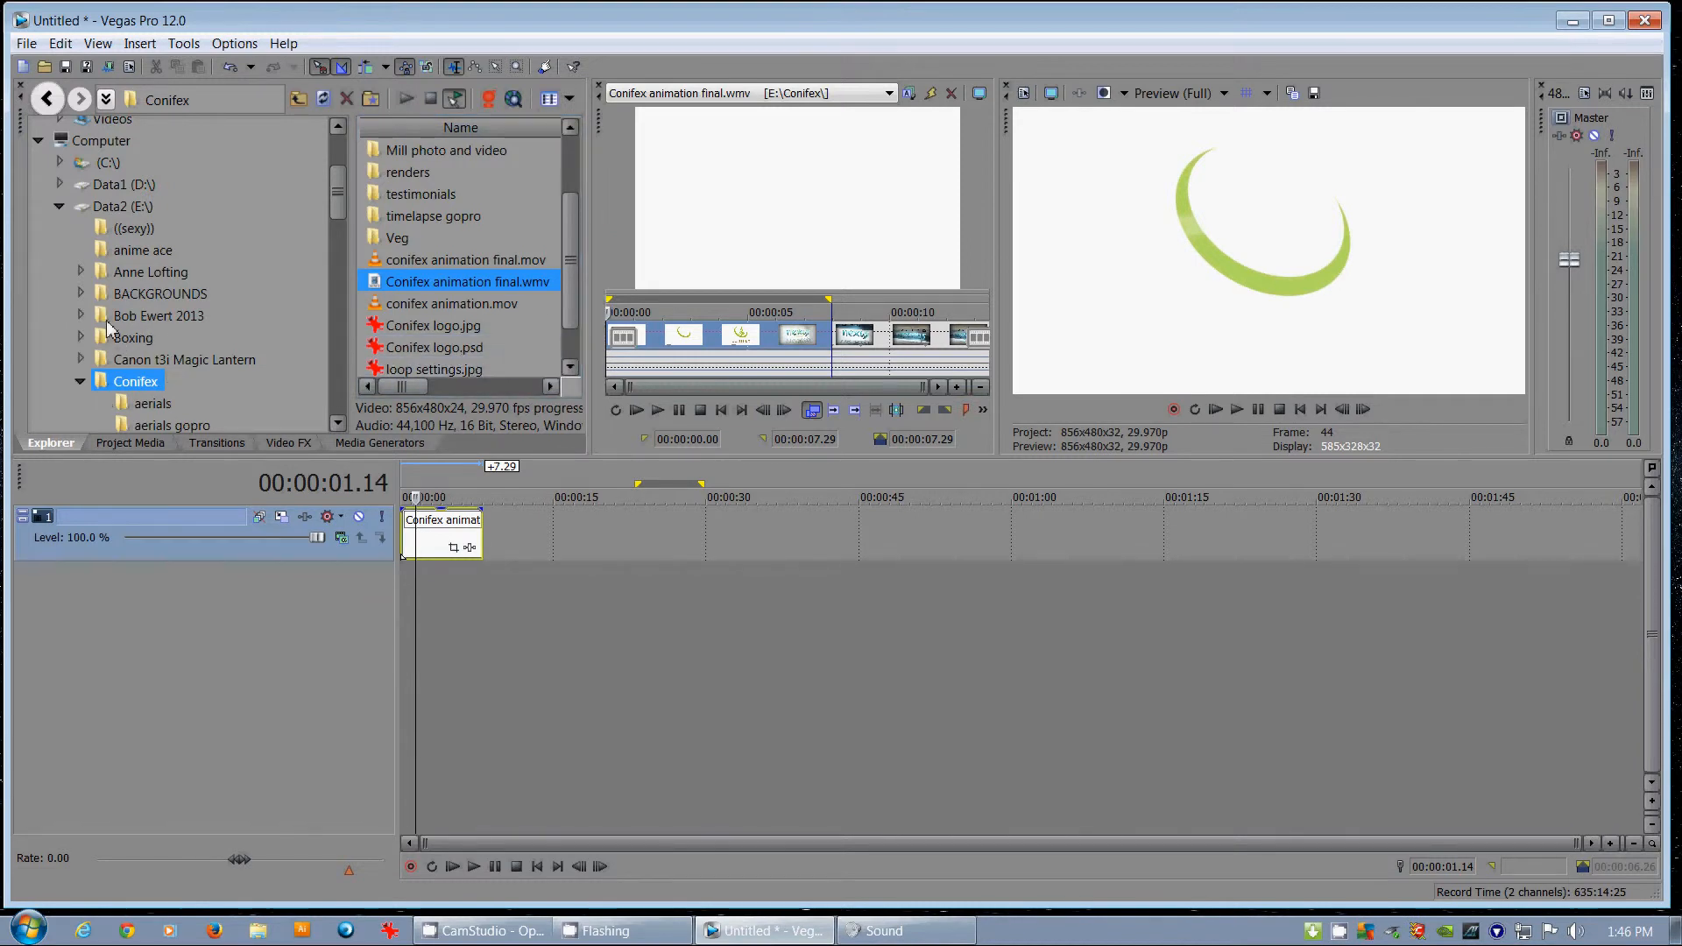
left_click_drag(333, 189, 335, 252)
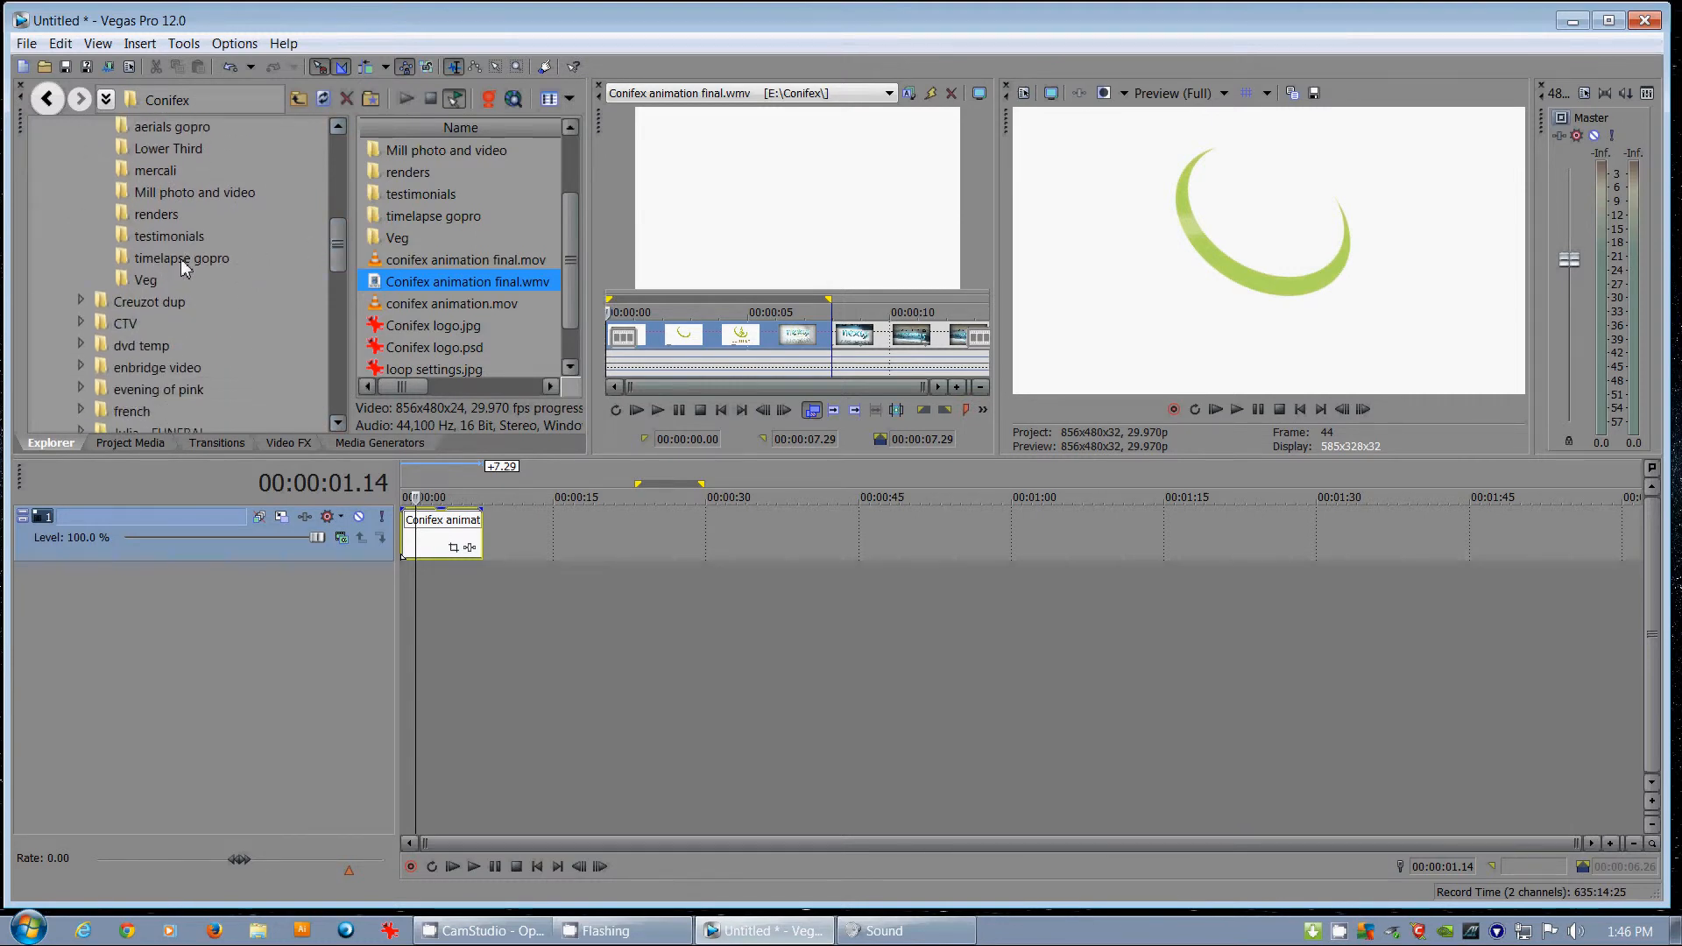
left_click(181, 259)
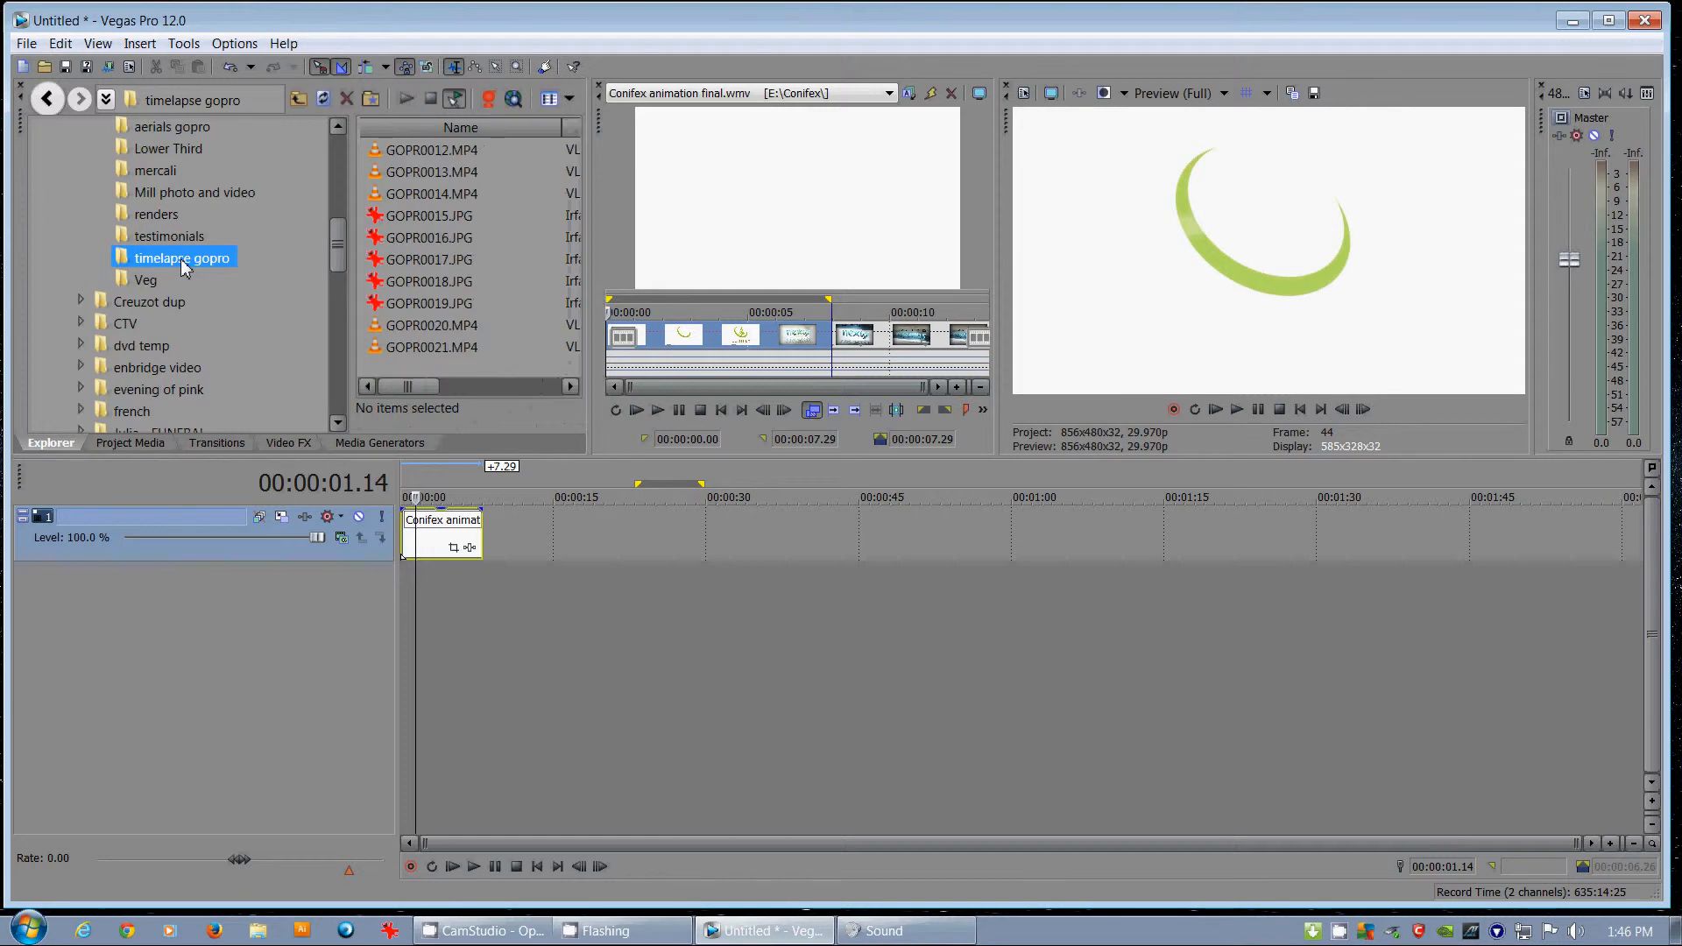
- Load GOPR0014.MP4, GOPR0020.MP4 and GOPR0021.MP4 one after another in the Trimmer, marking a range in each to check its footage
left_click(452, 194)
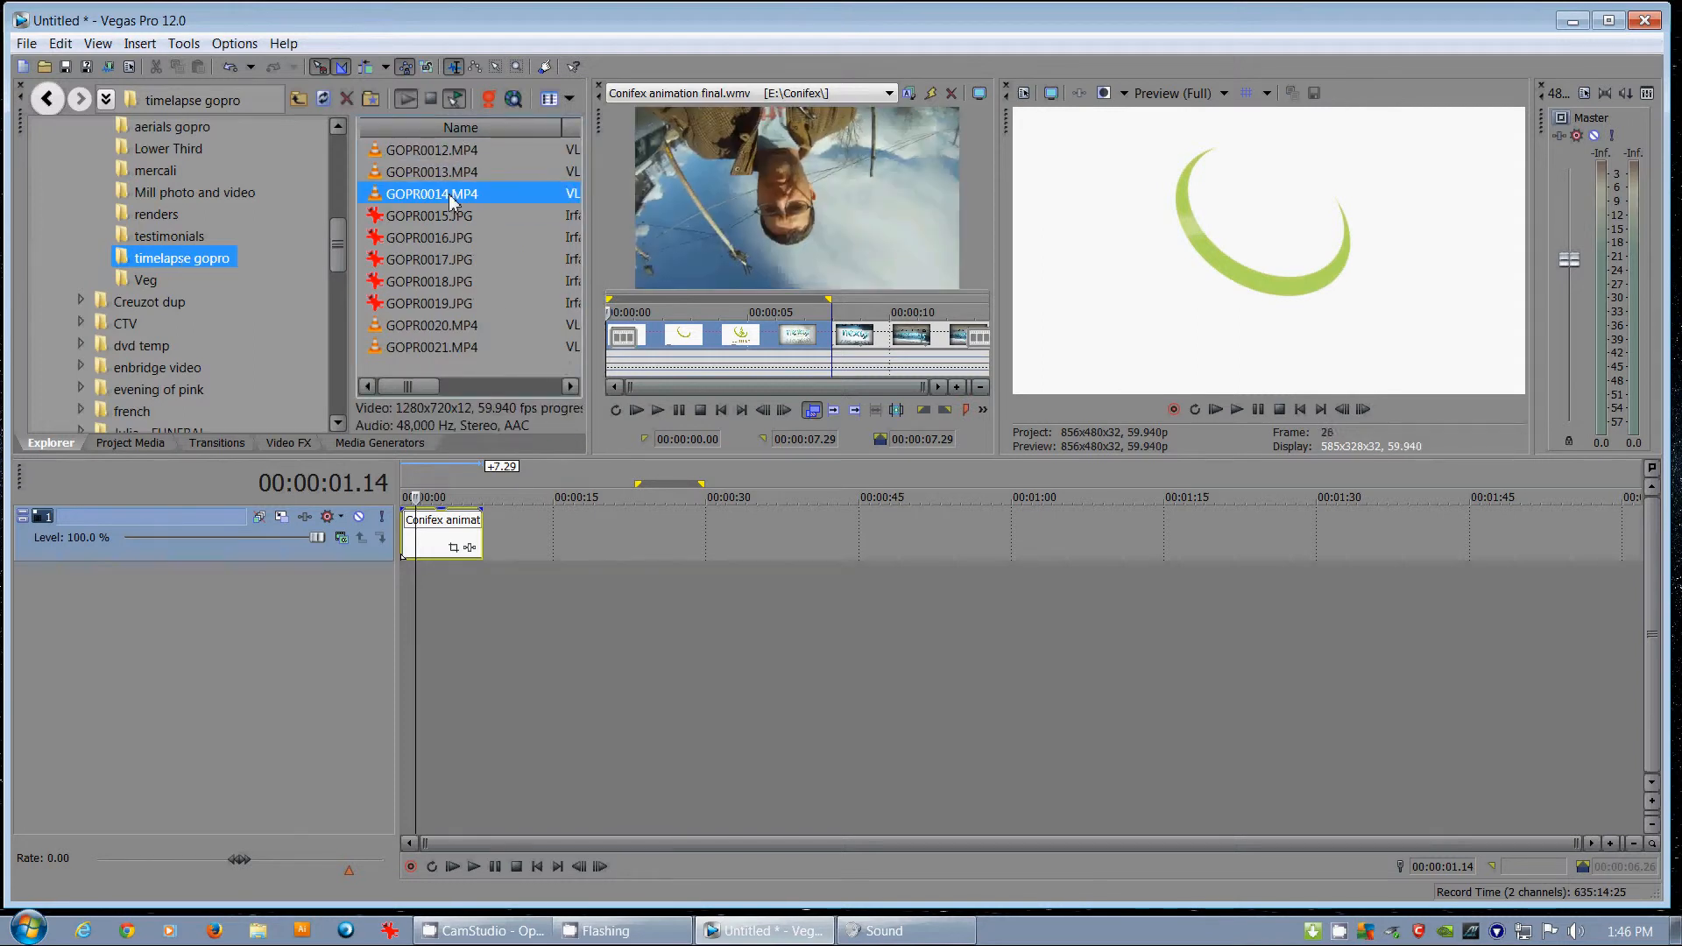
left_click_drag(621, 337, 904, 337)
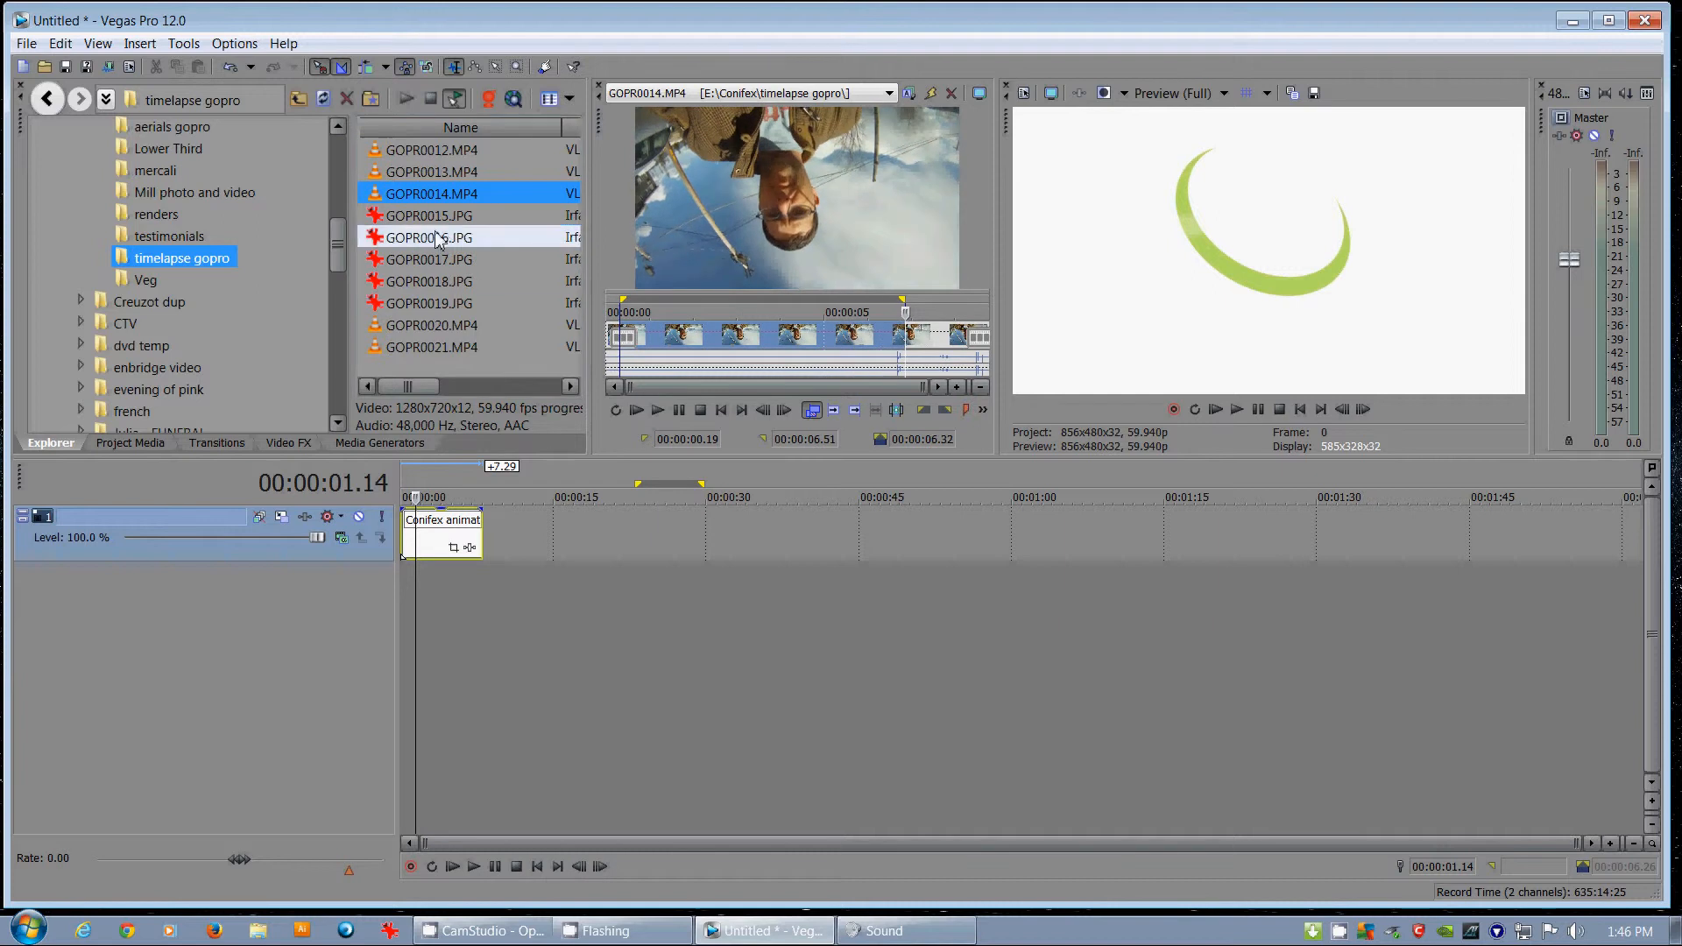
left_click(447, 329)
left_click_drag(753, 340, 912, 340)
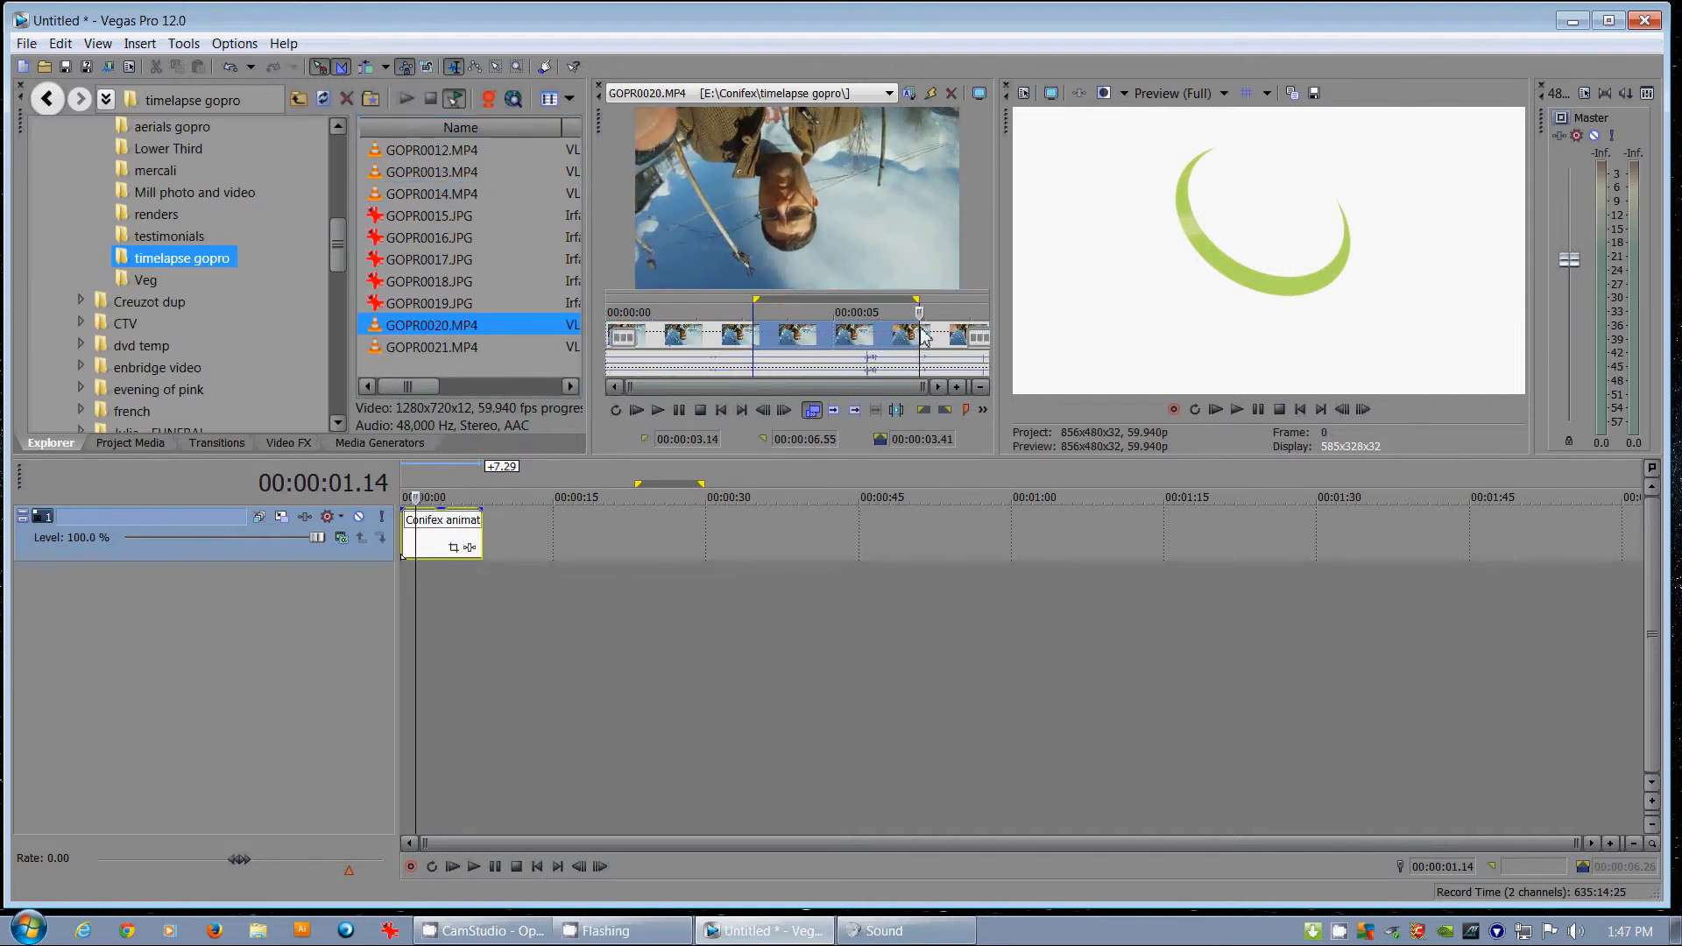
left_click(467, 348)
left_click_drag(814, 340, 935, 340)
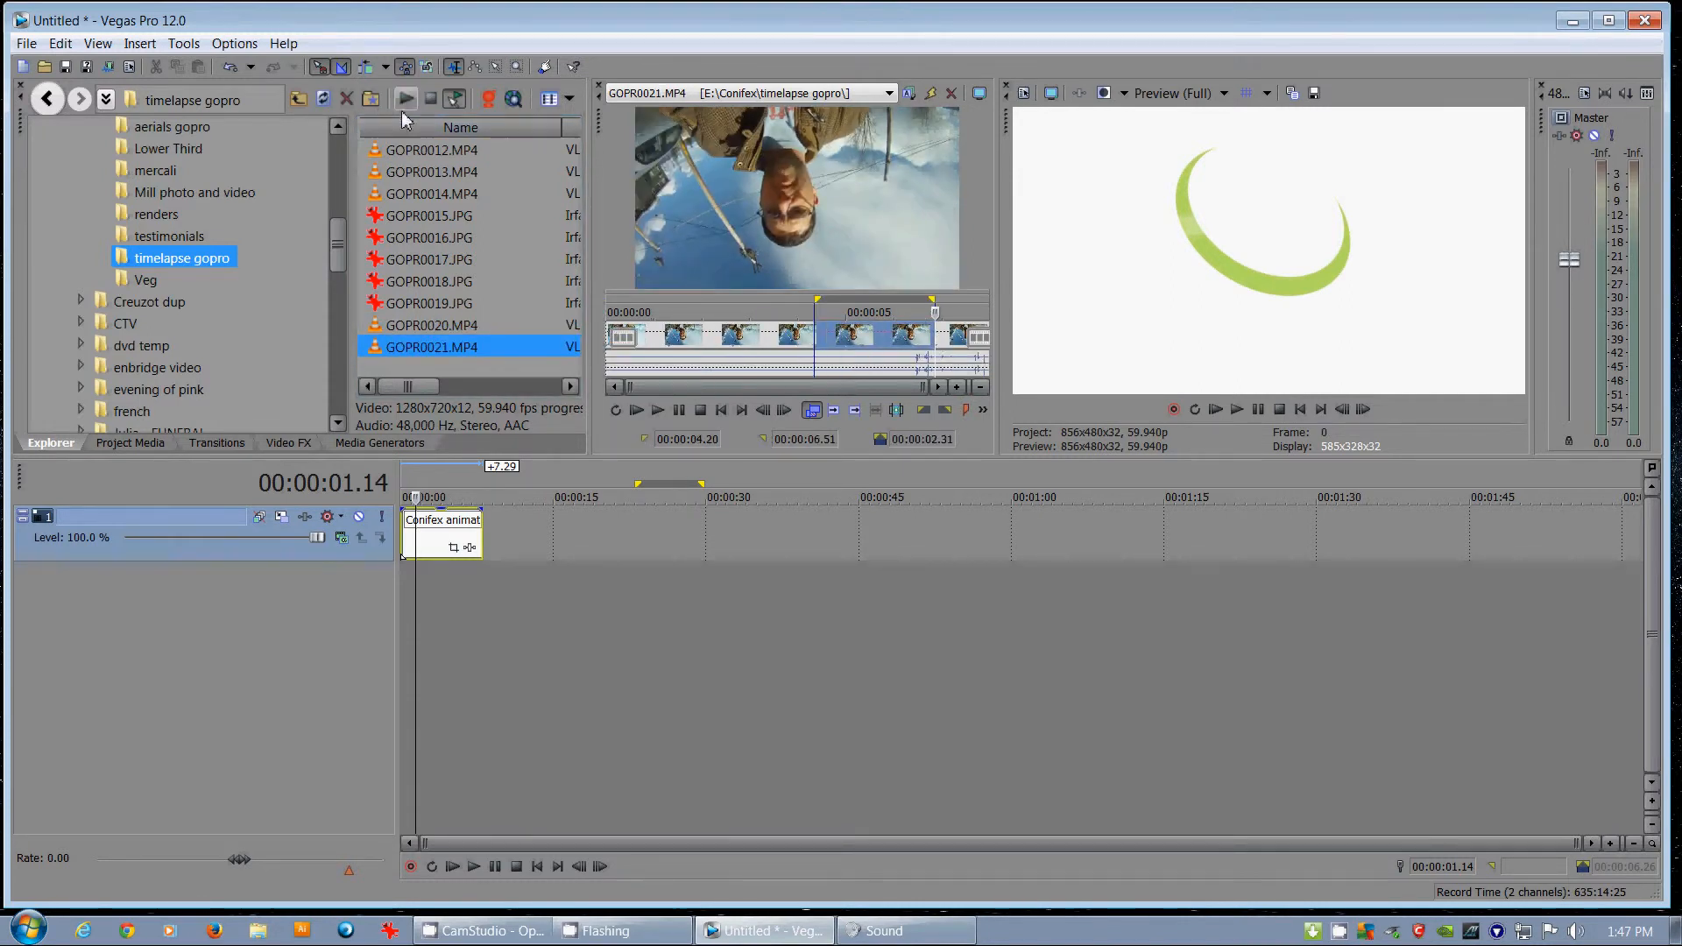
- Mark 00:03:56.59 to 00:04:50.02 of GOPR0012.MP4 and place it on the video track, overlapping the Conifex animation's end by 2.19
left_click(431, 150)
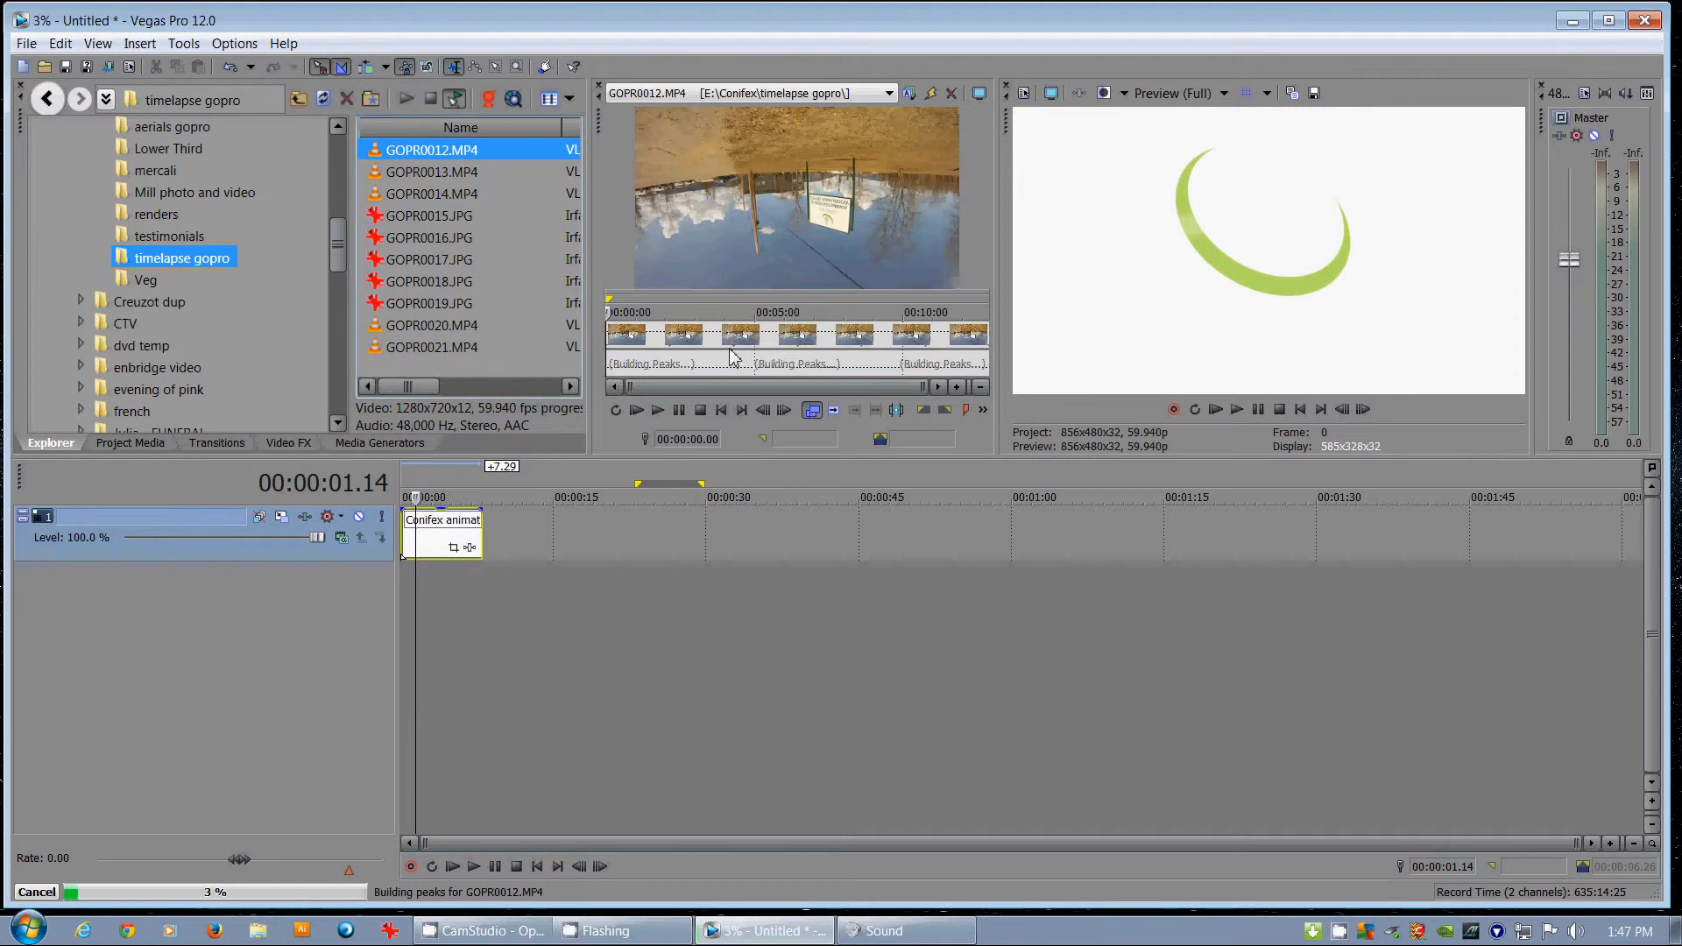
left_click_drag(725, 340, 791, 335)
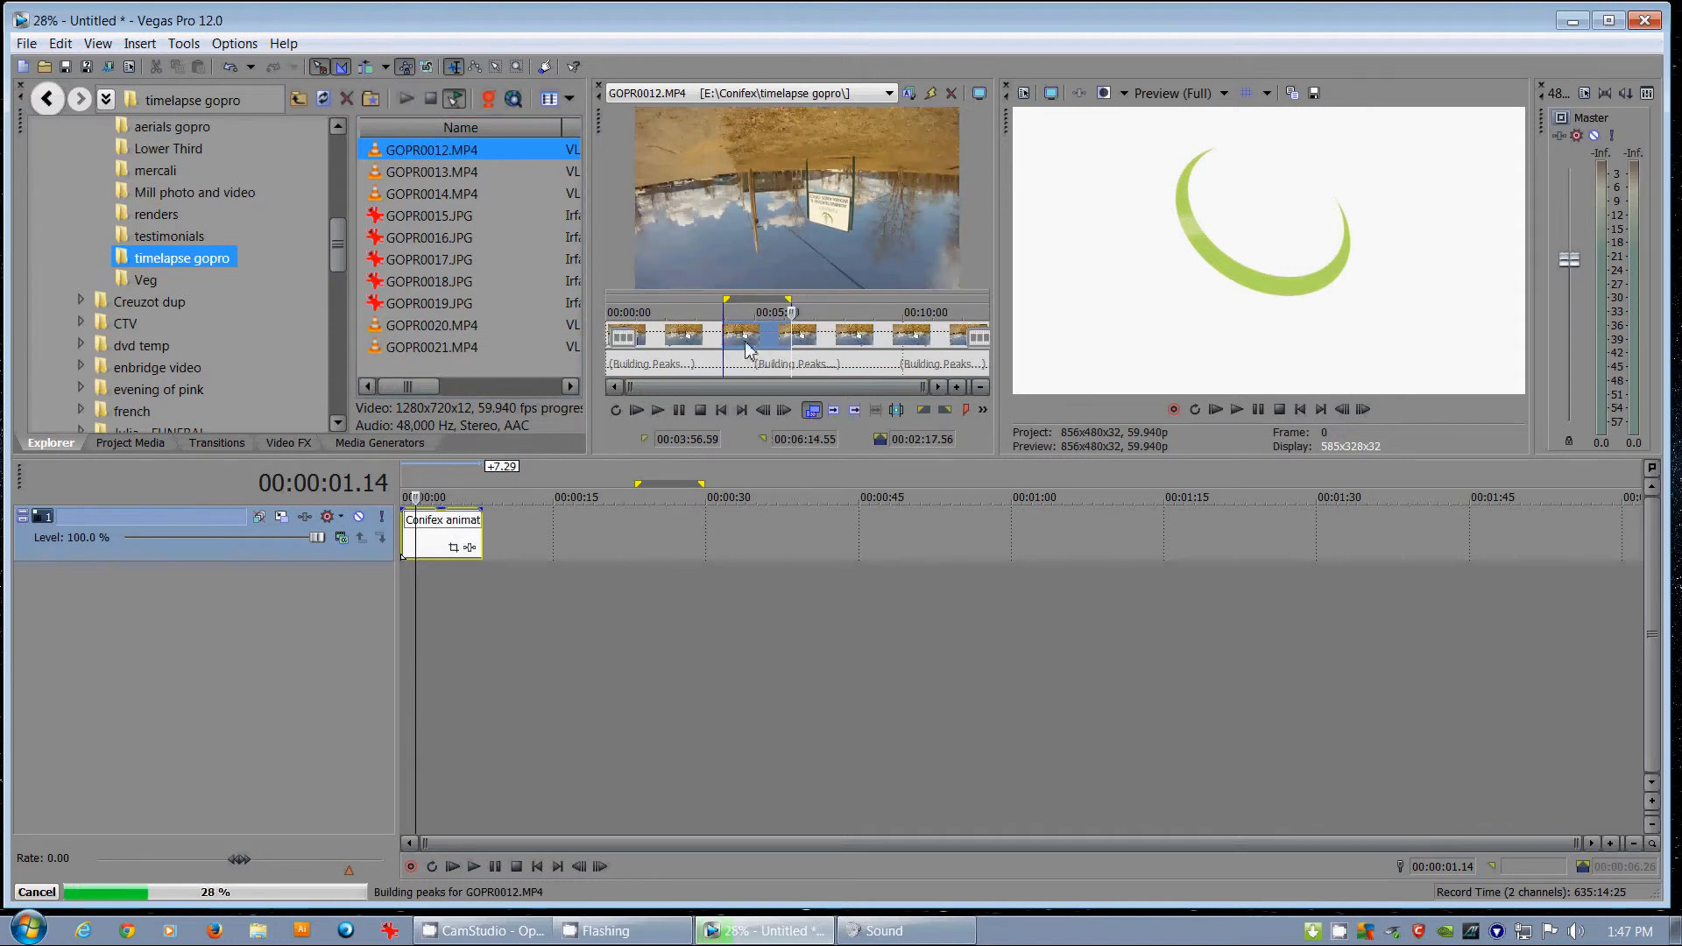
left_click_drag(793, 335, 752, 333)
left_click_drag(582, 447, 550, 536)
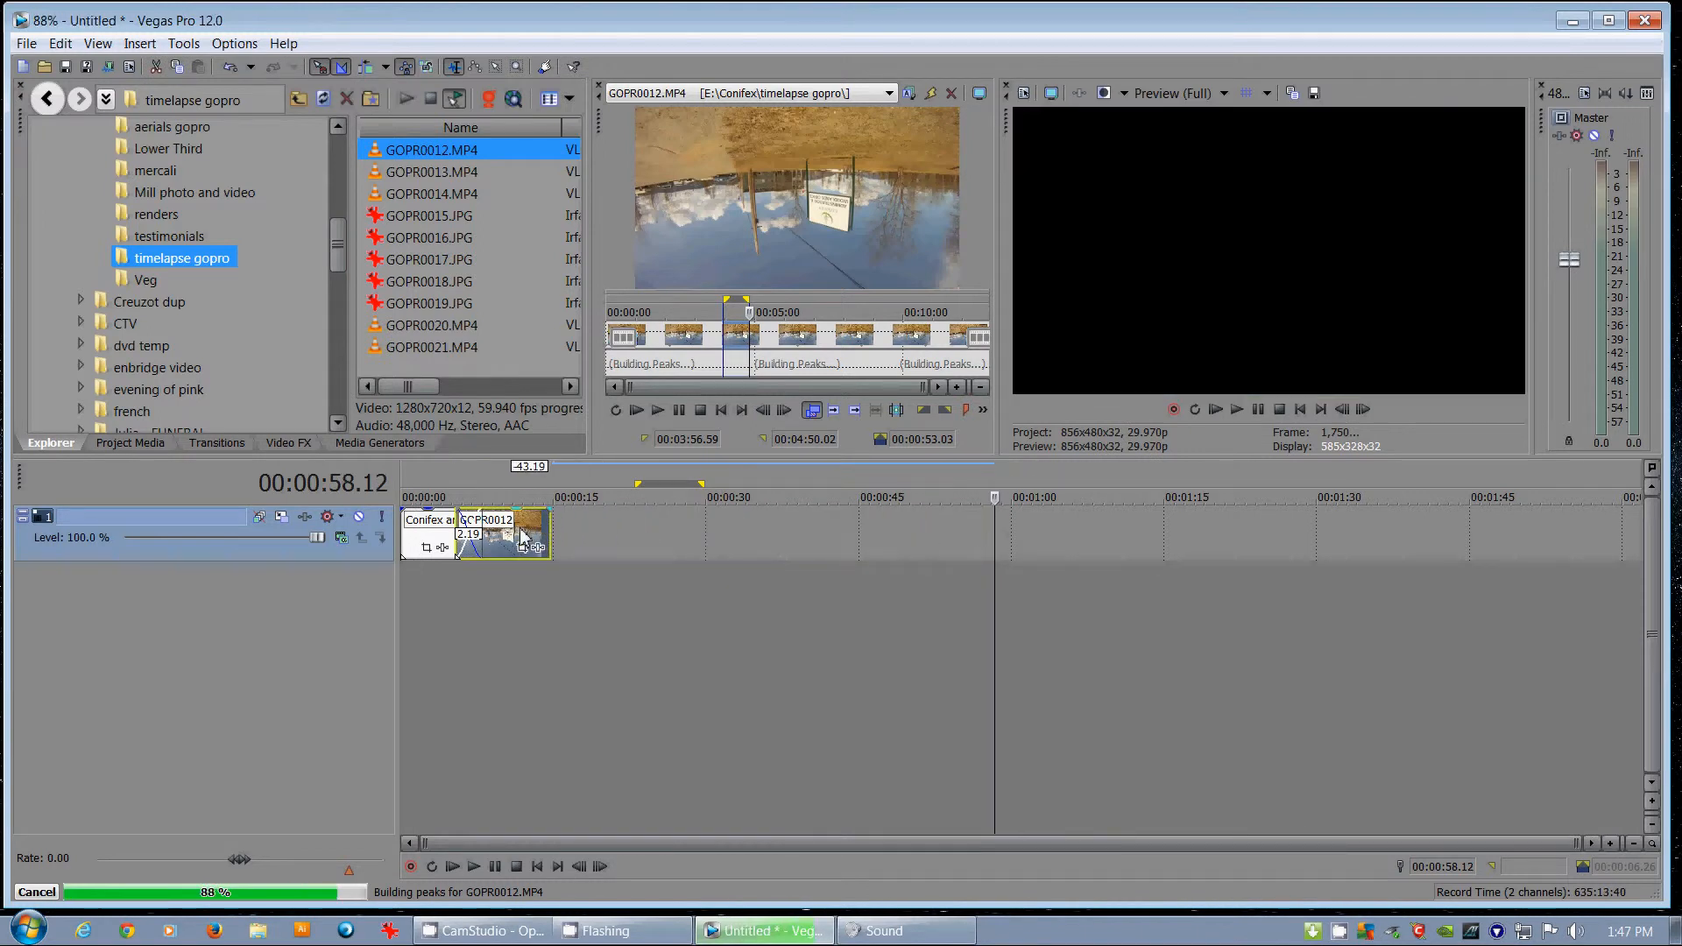
- Play the timeline across the overlap of the two clips and pause after it
left_click(452, 475)
key("space")
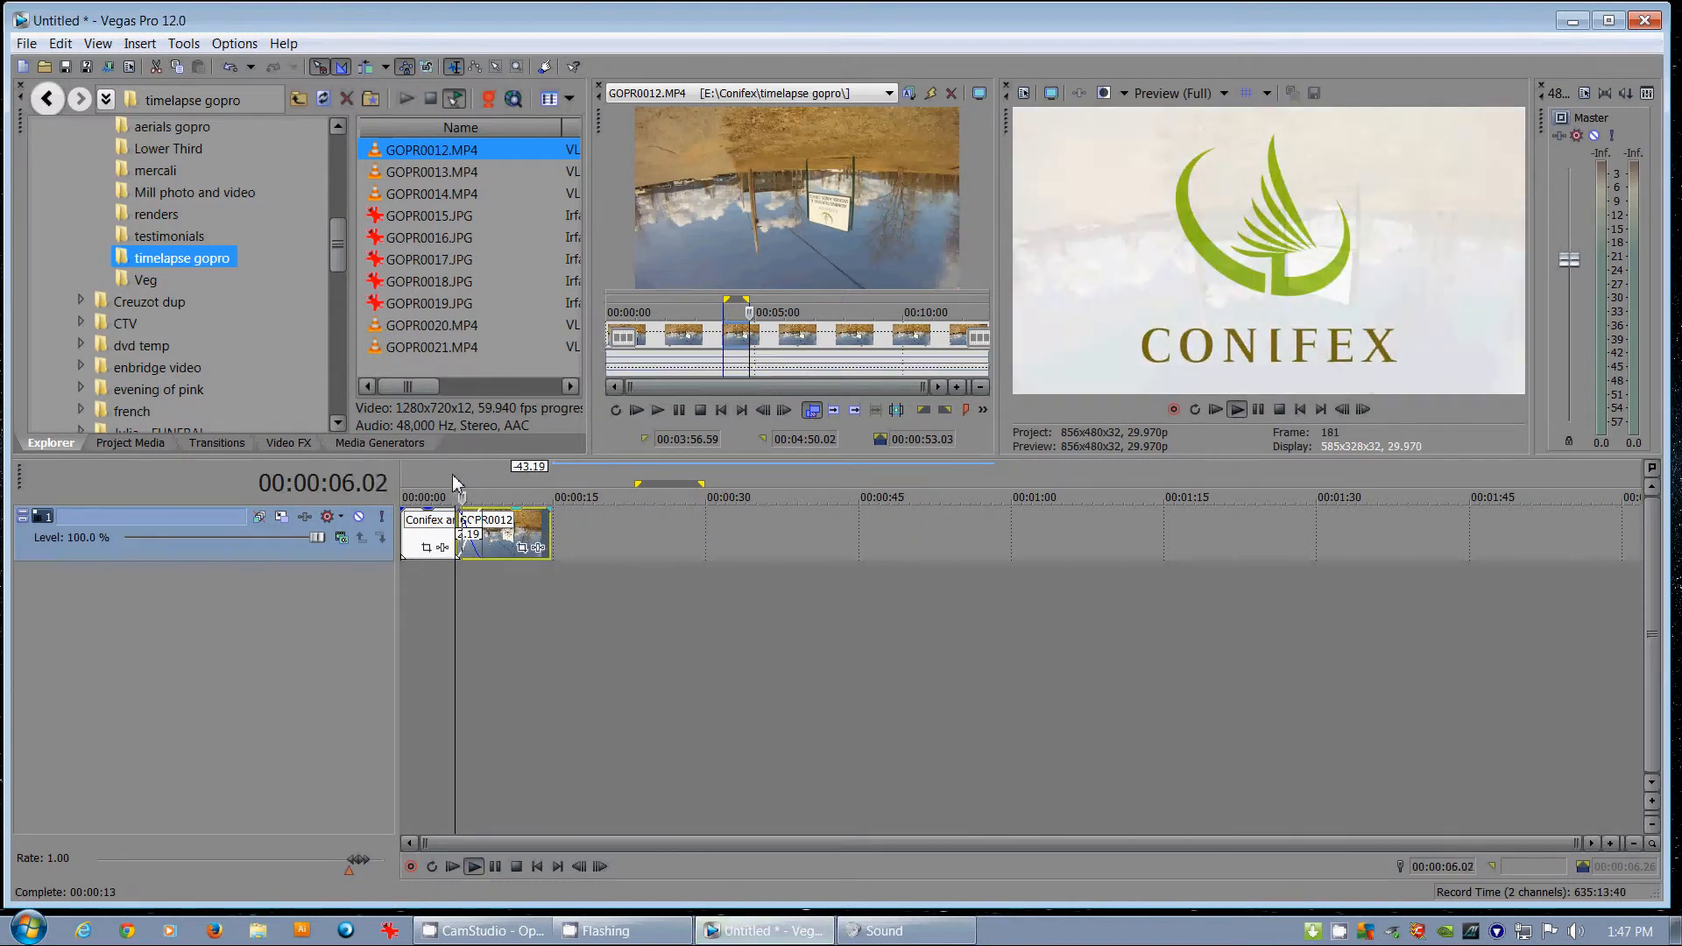
key("Return")
- Shift the GOPR0012 clip slightly along the track to shorten the overlap to 2.08, and replay the crossfade
left_click_drag(513, 531, 457, 473)
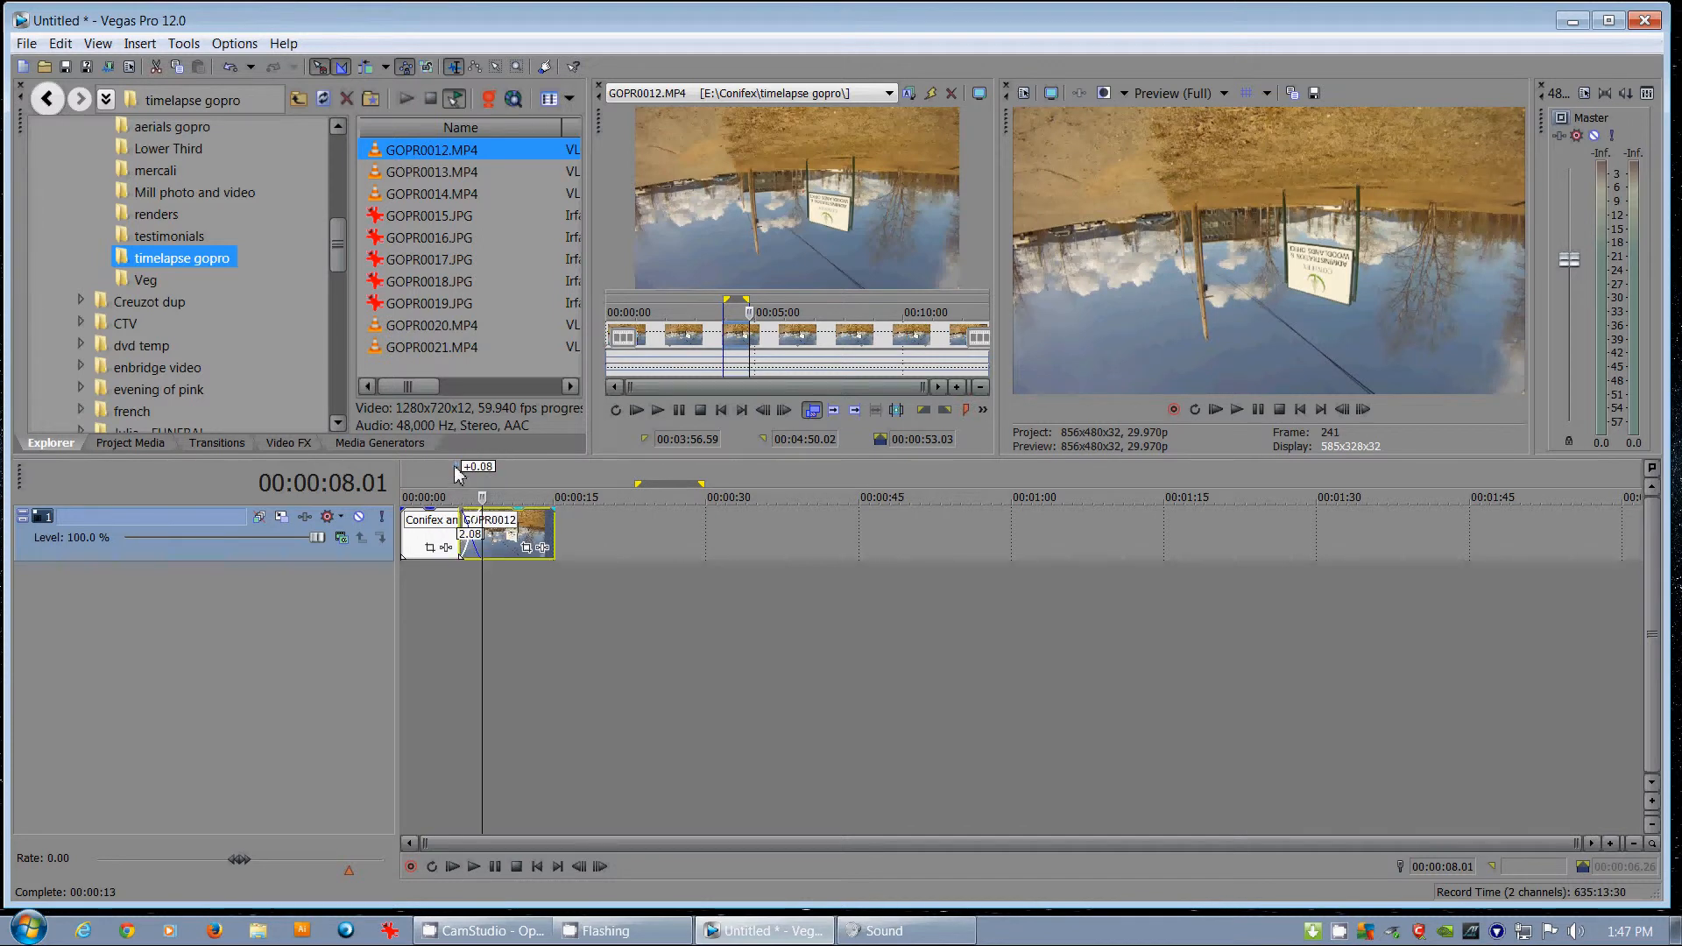
left_click(456, 473)
key("space")
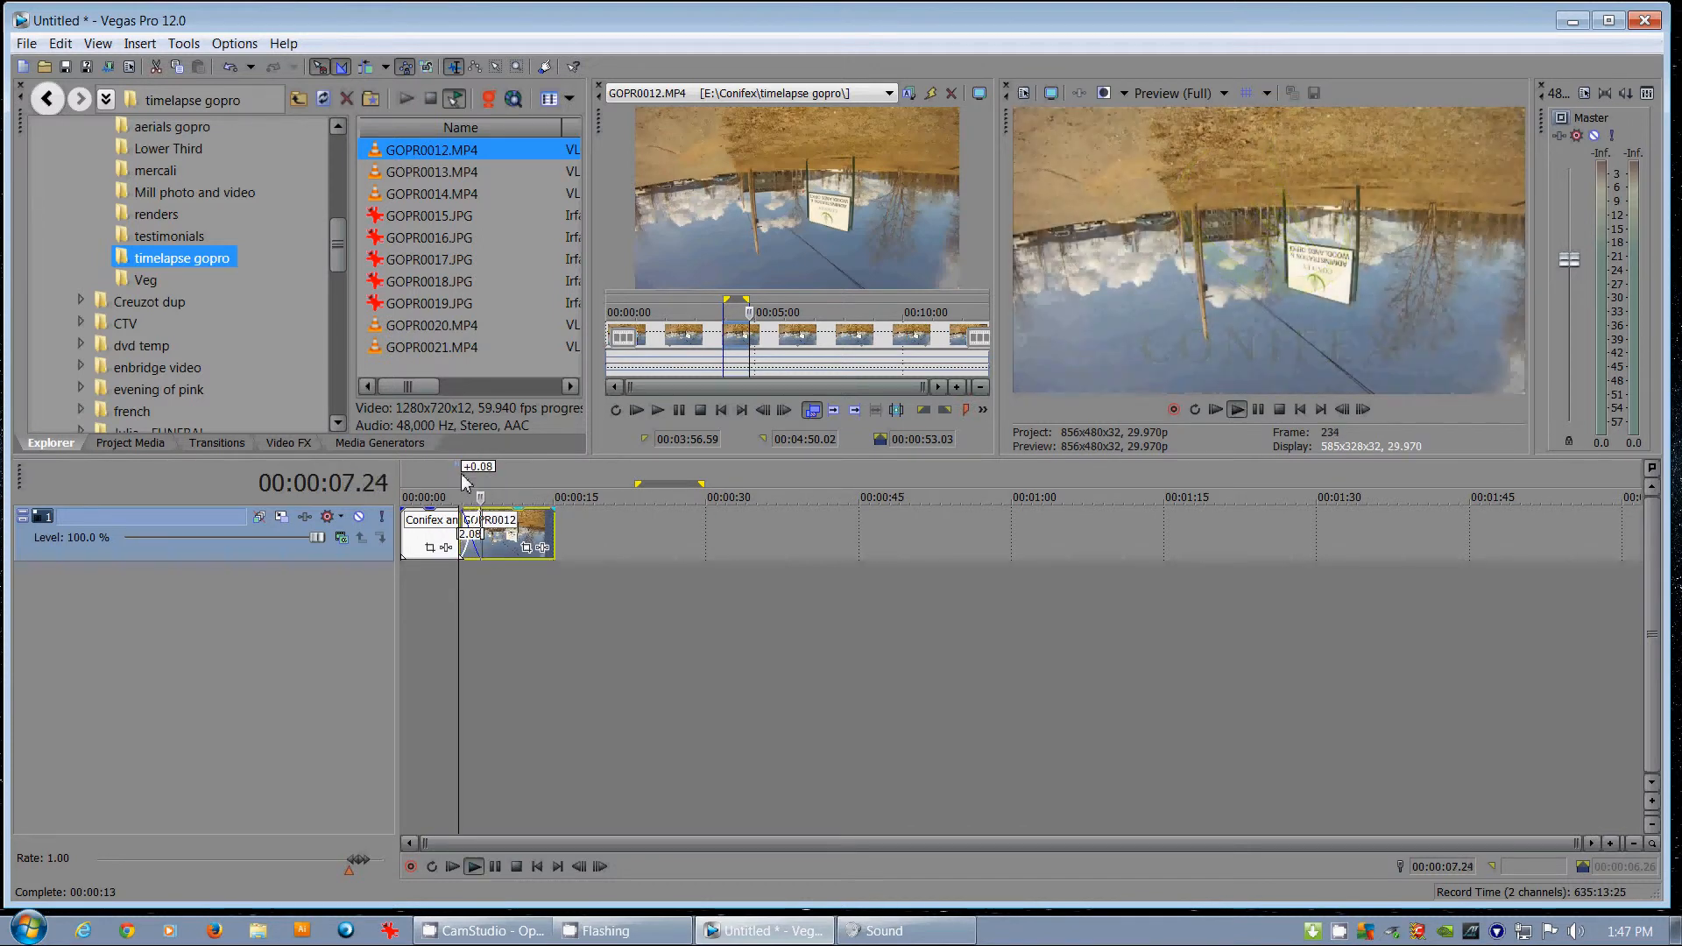
key("space")
key("space")
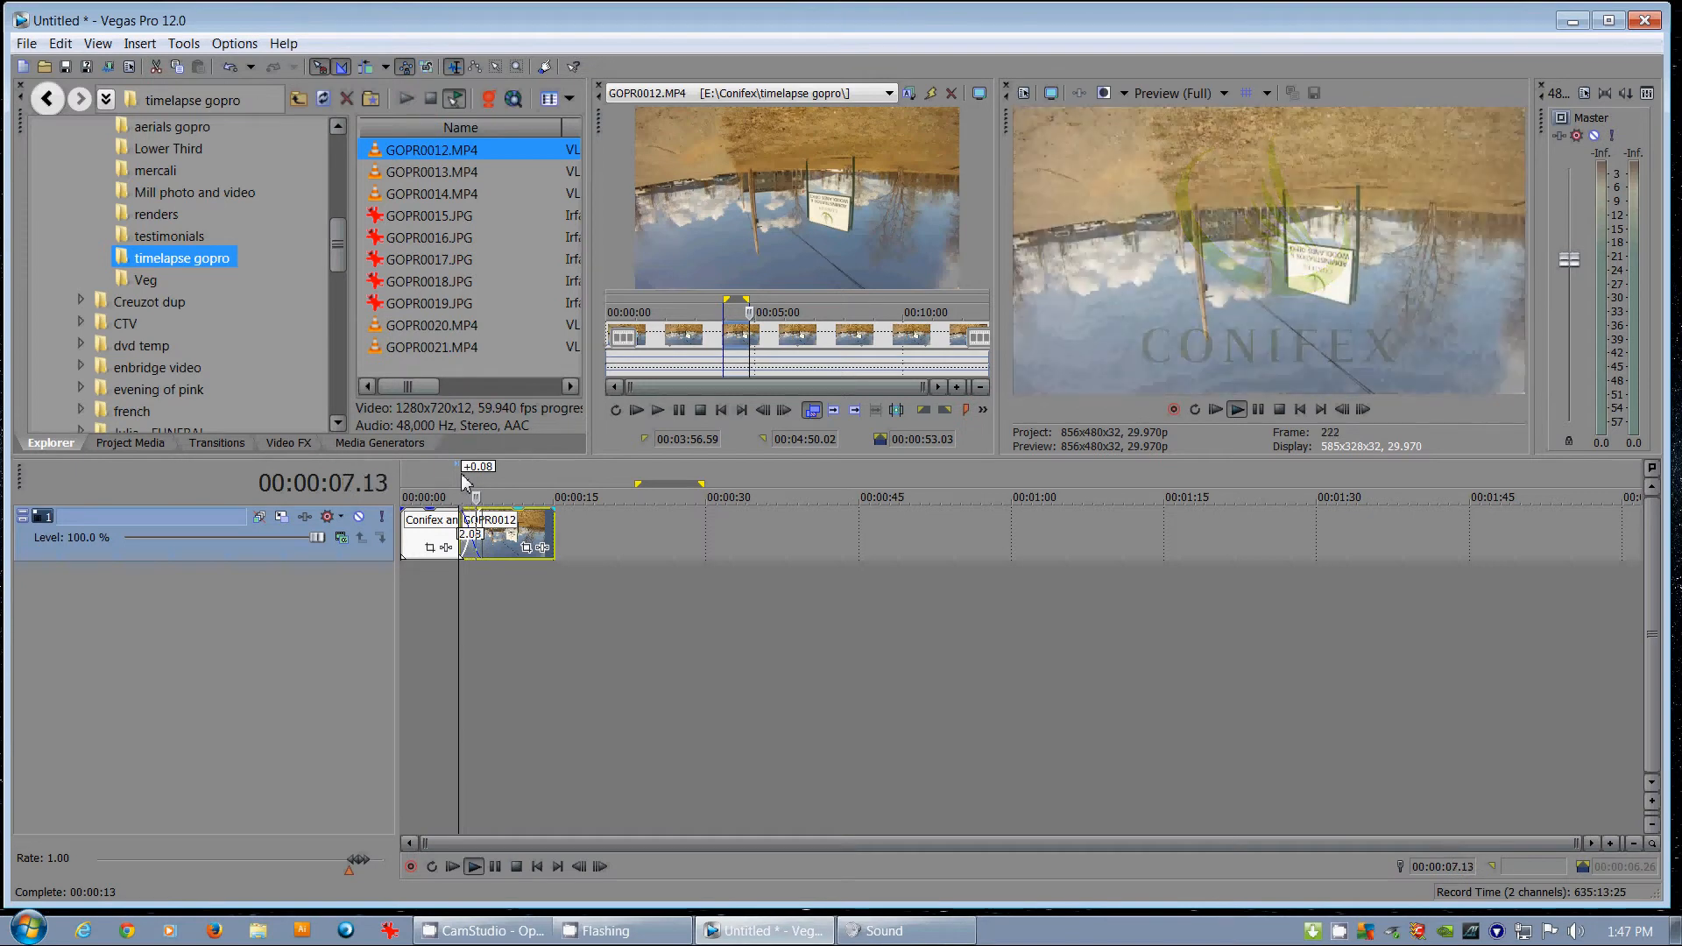
key("space")
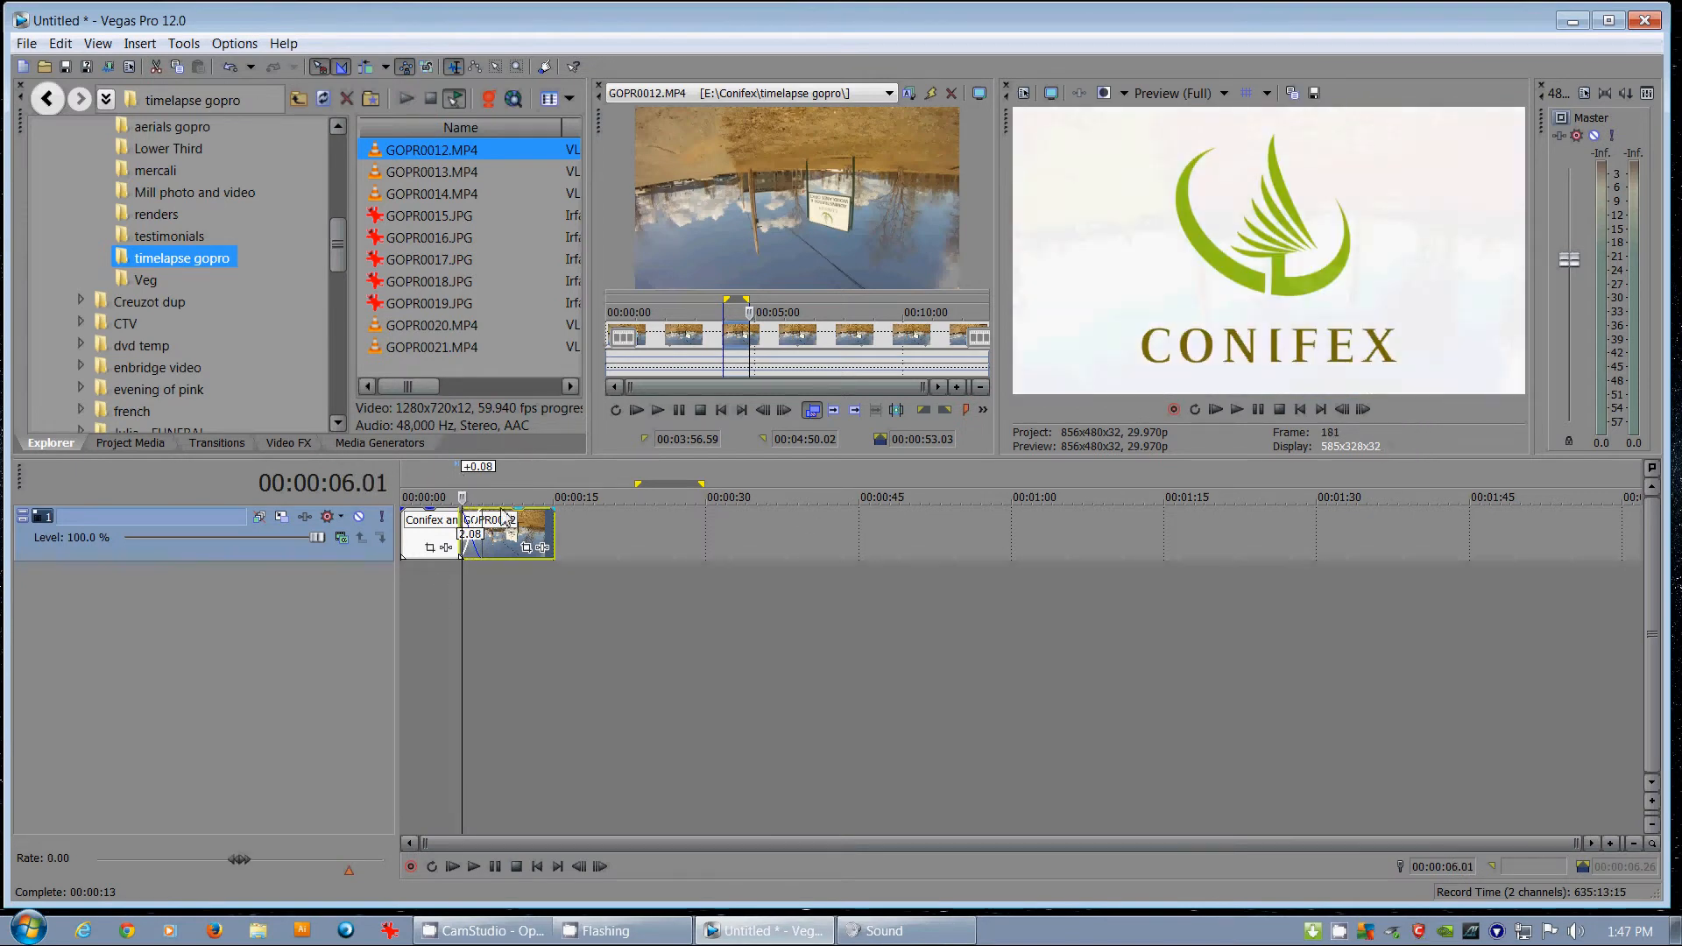
key("space")
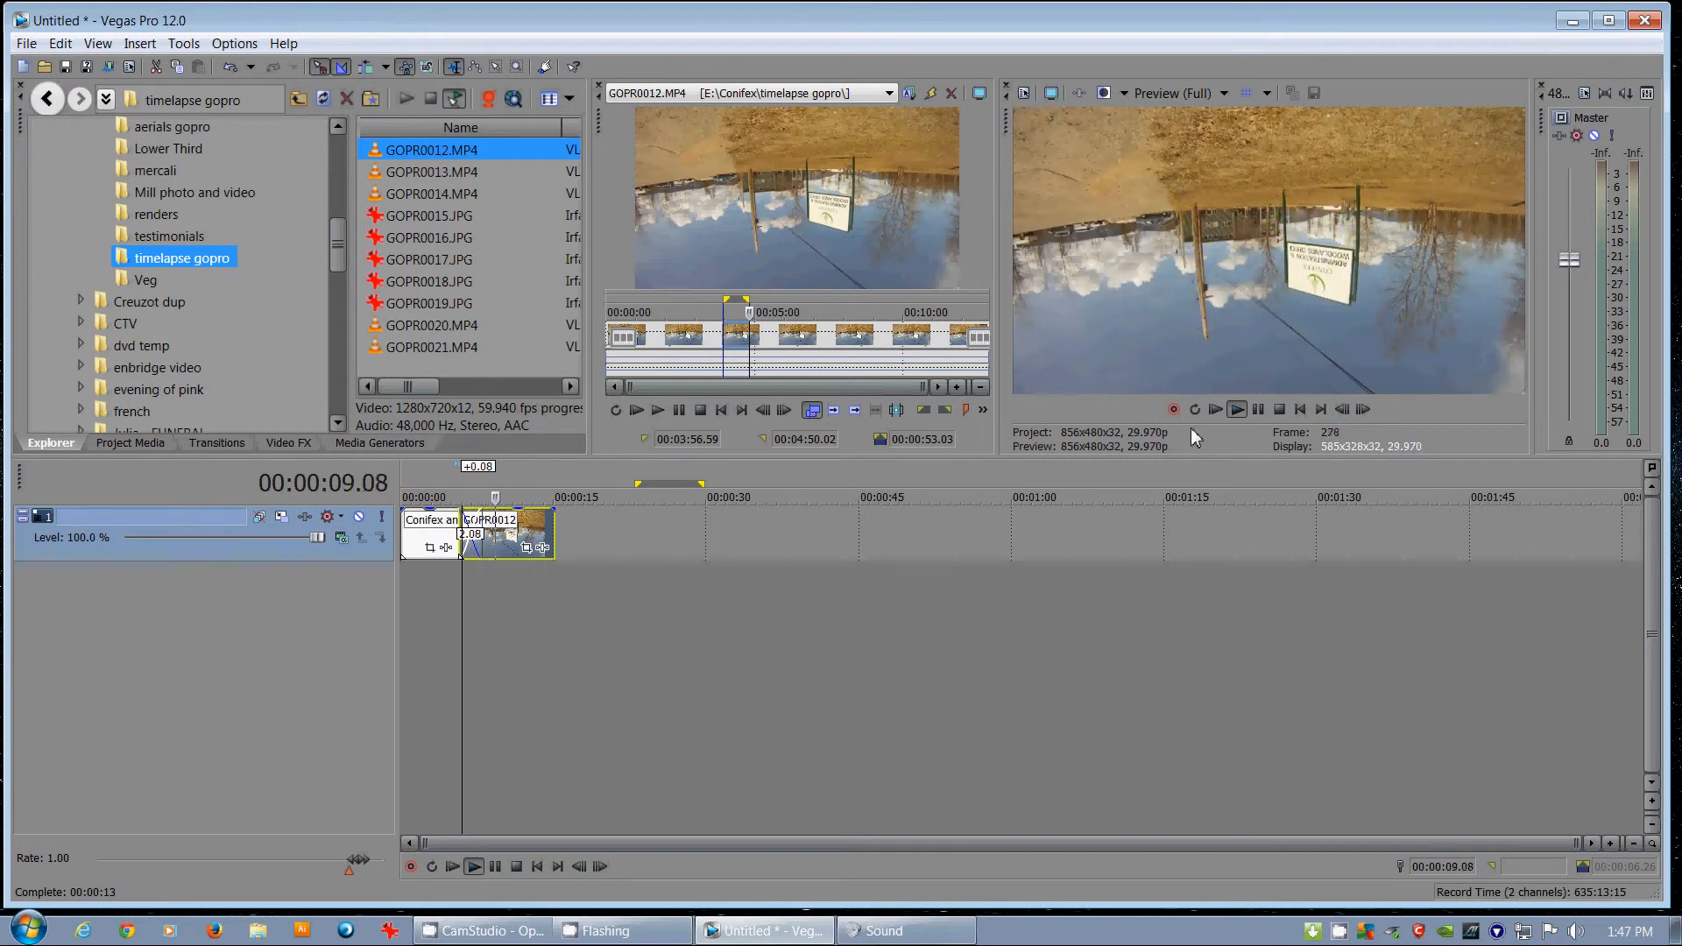
- Set the video preview quality to Best (Auto) while the timeline plays from just before the crossfade
left_click(450, 530)
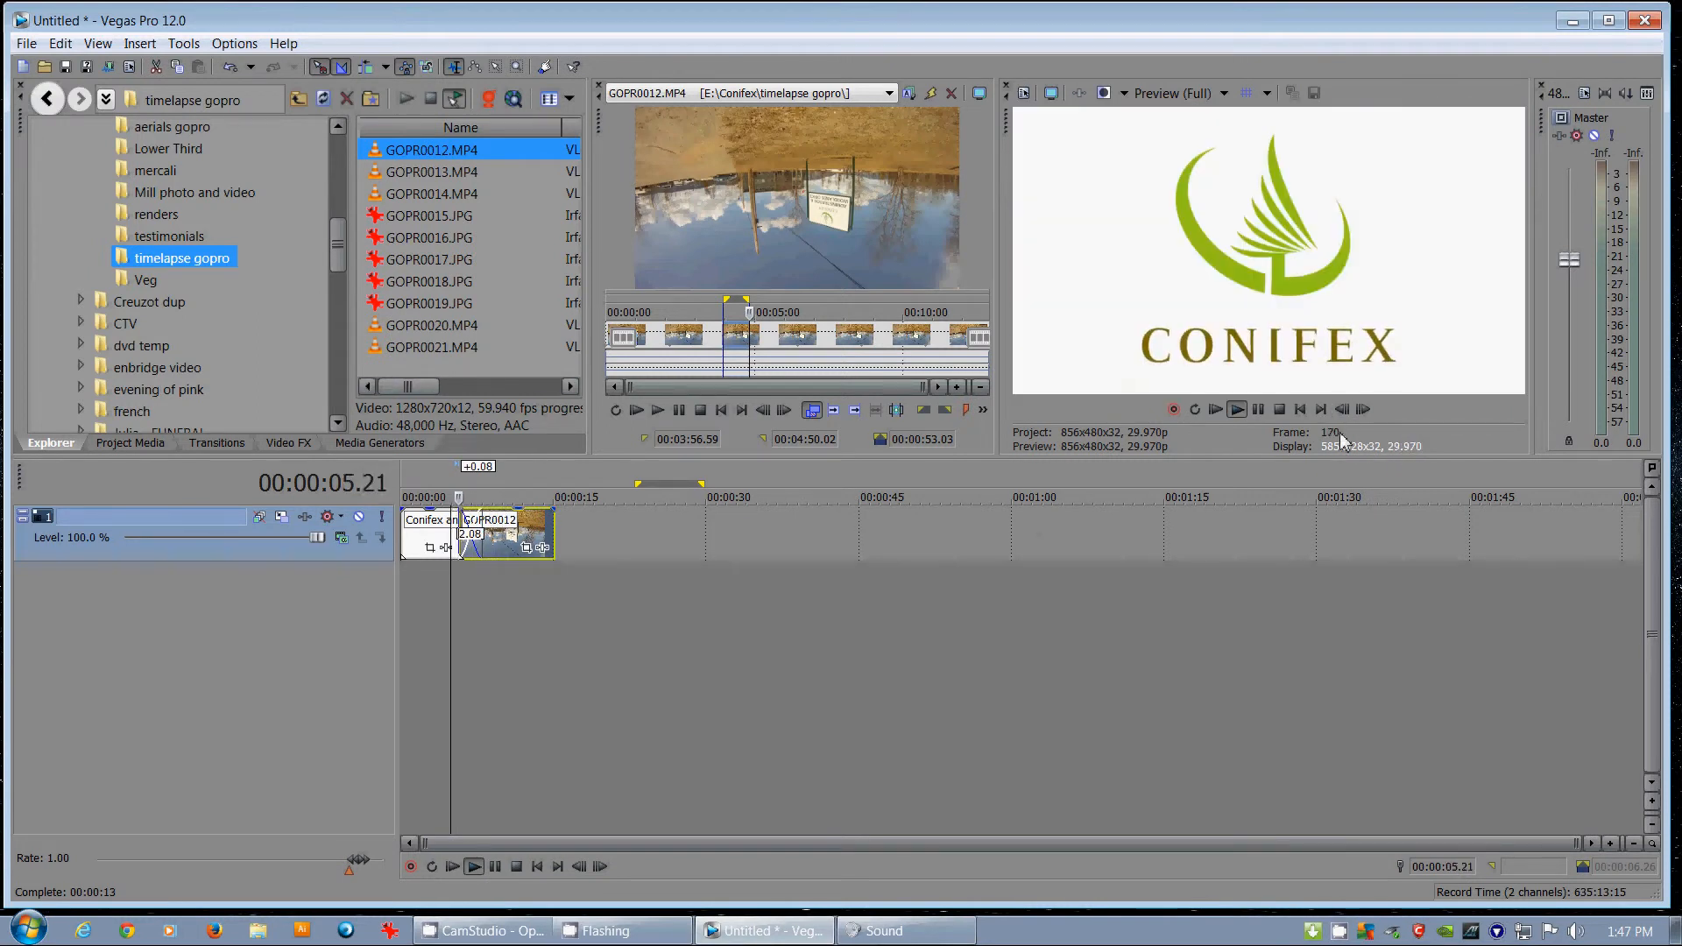
left_click(1197, 94)
mouse_move(1200, 182)
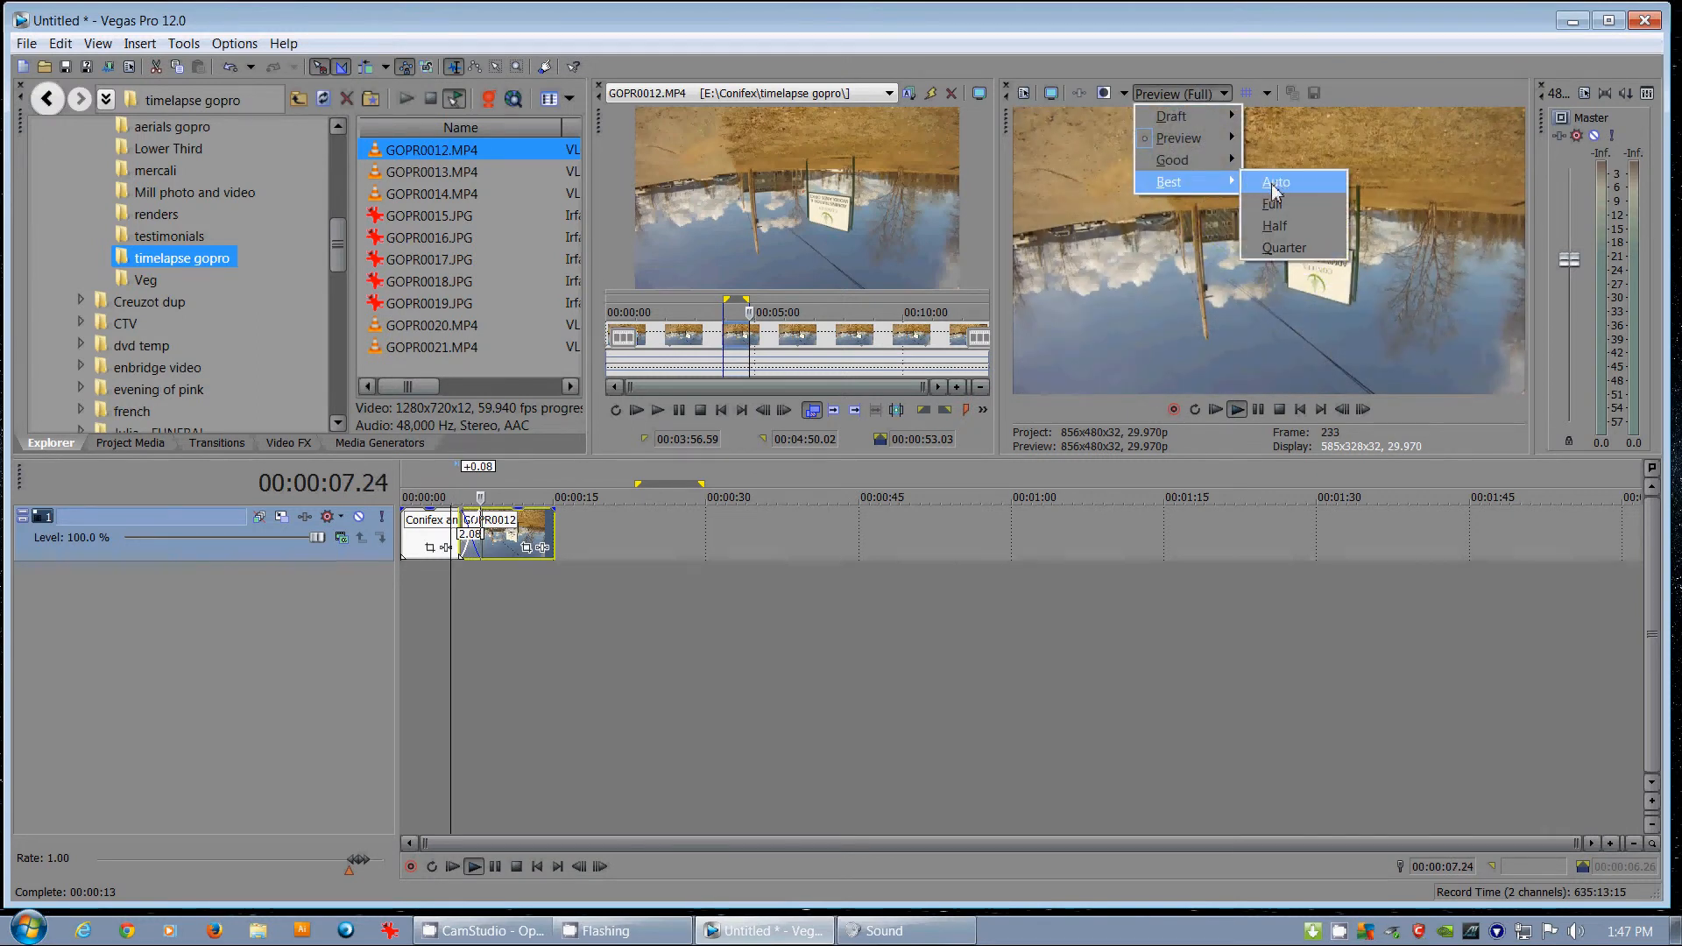
left_click(1277, 182)
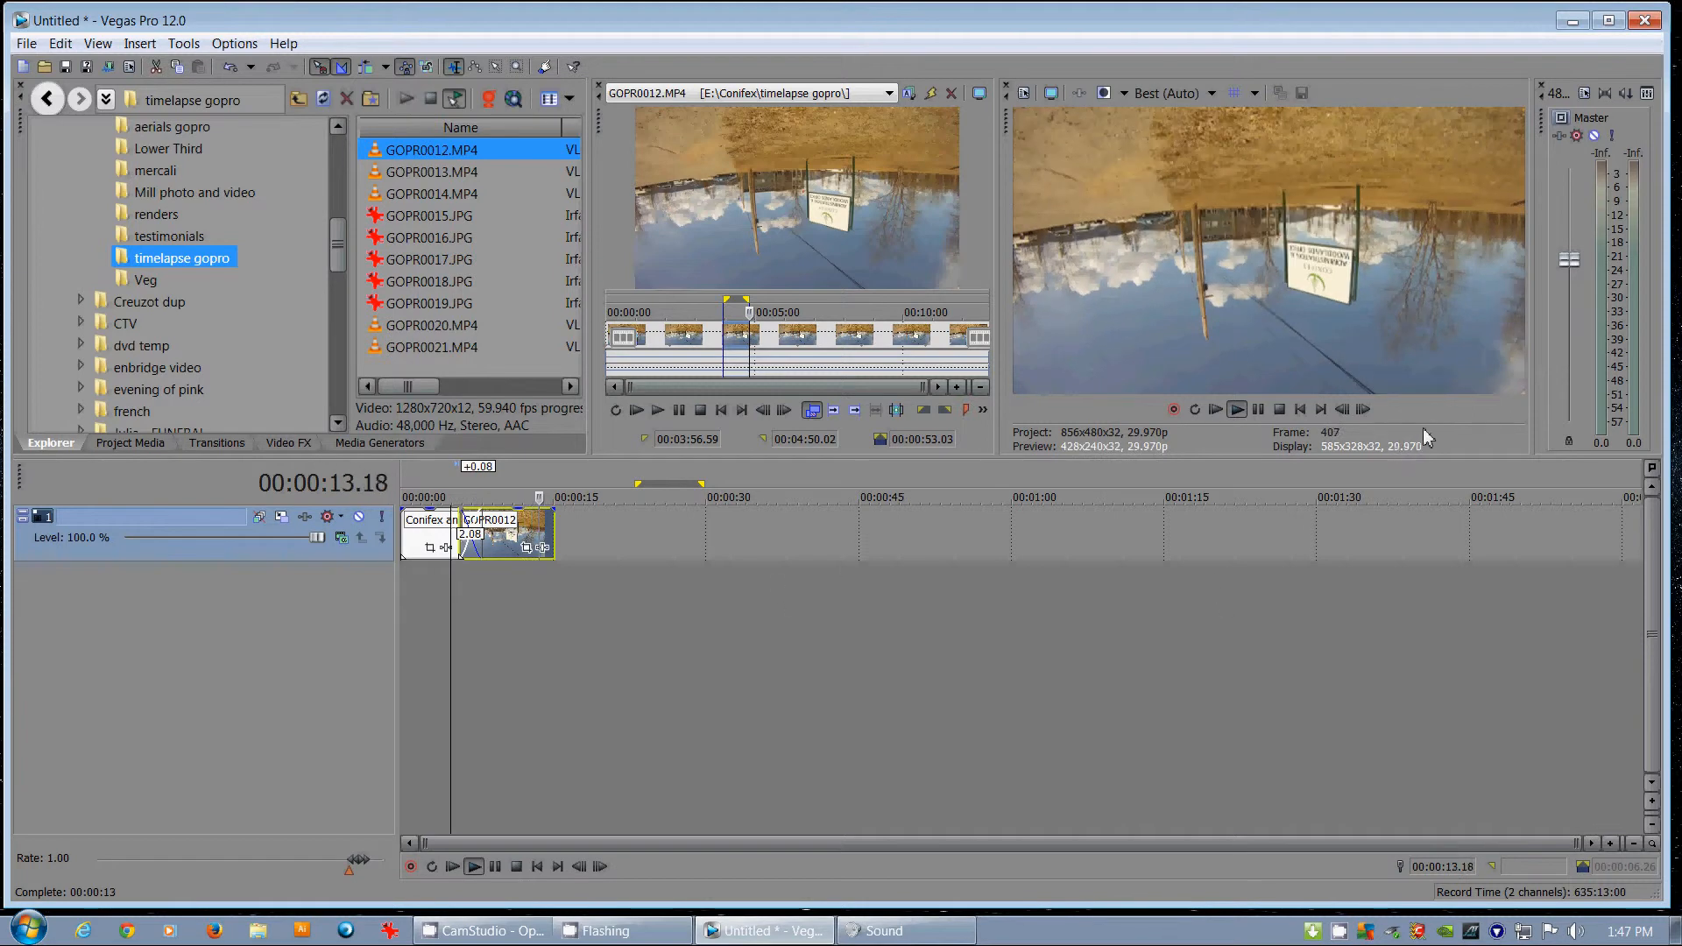
- Replay the crossfade several times to check the preview playback, and pause at 00:00:09.00
left_click(432, 489)
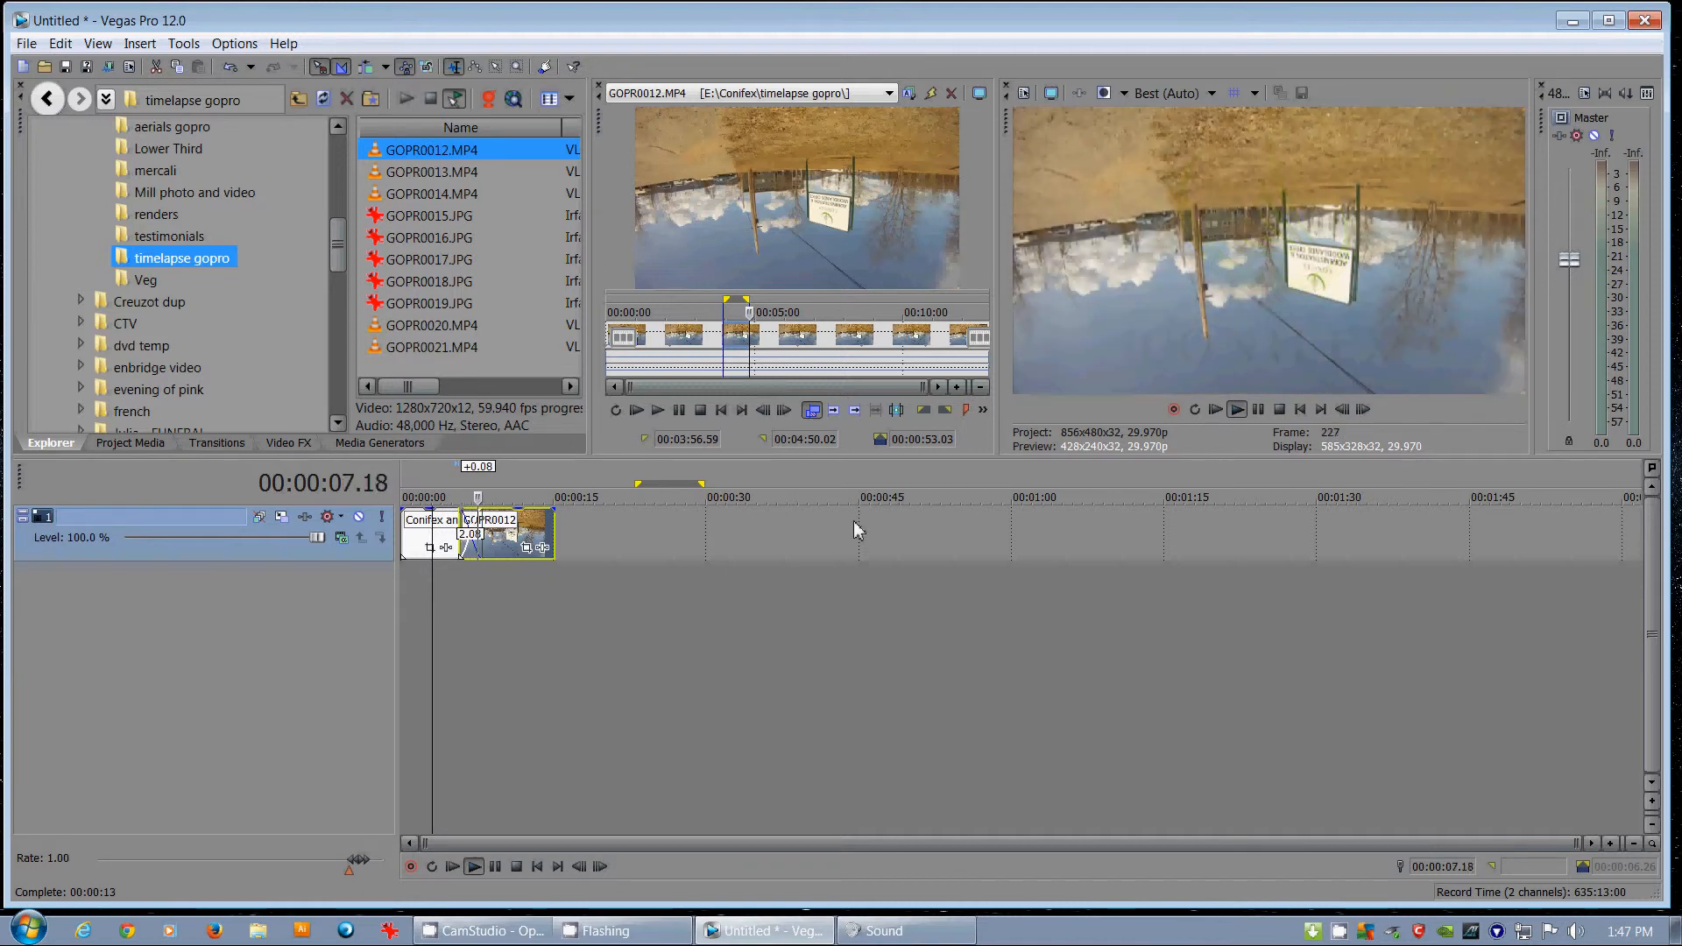
left_click(463, 489)
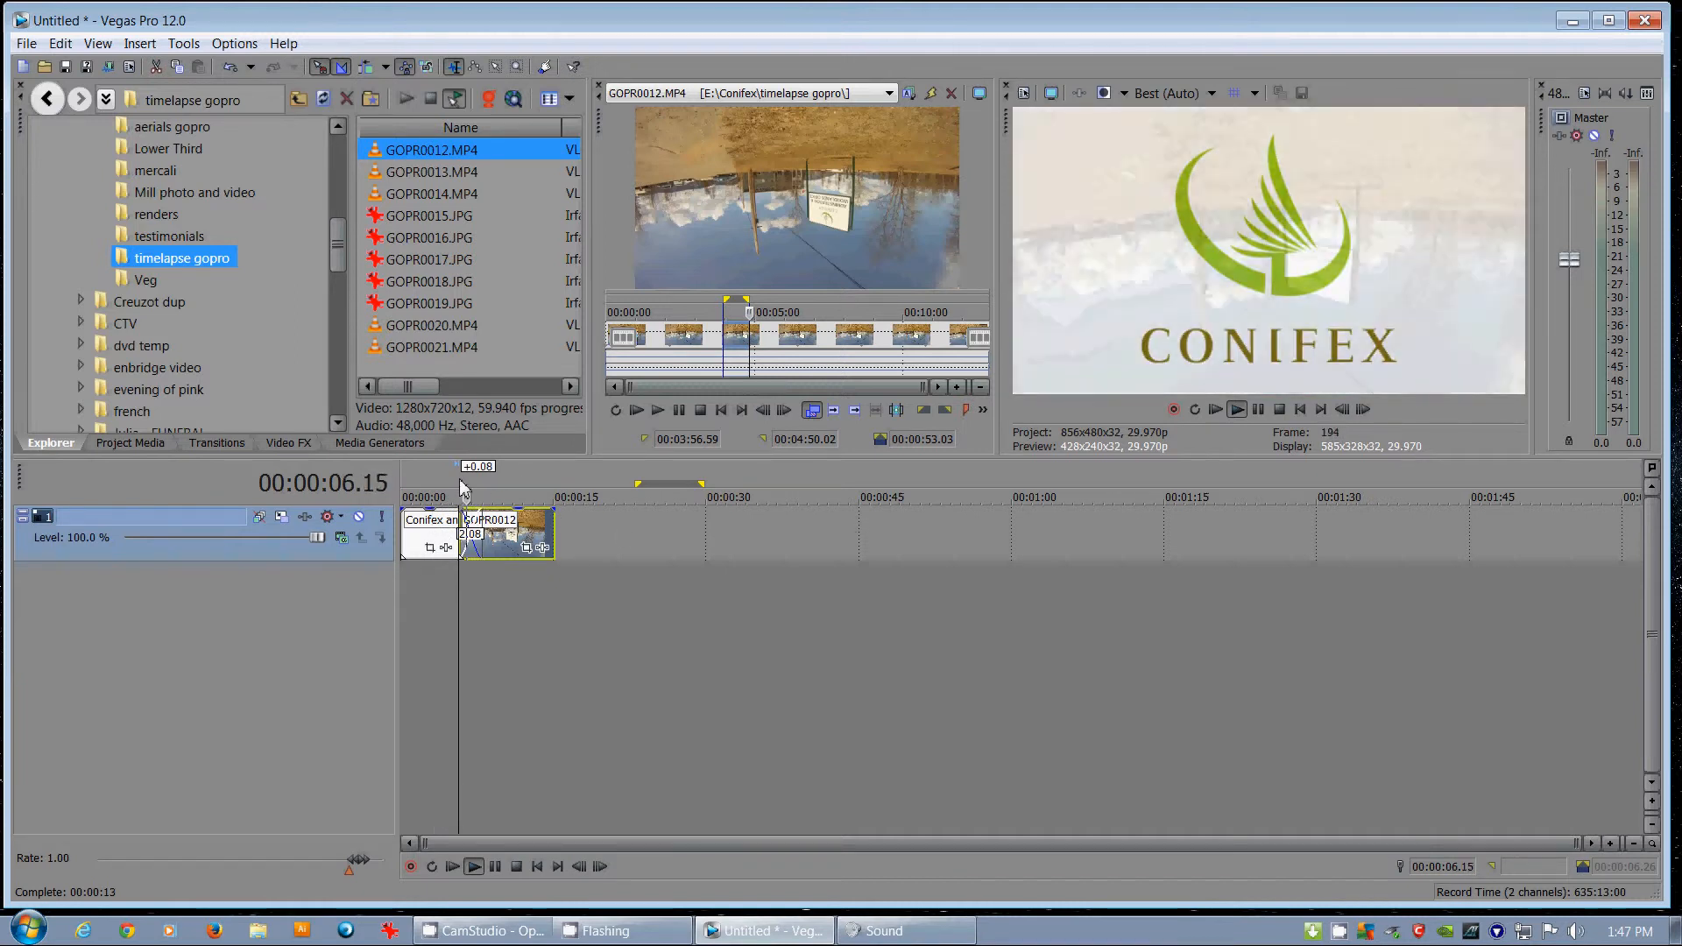
left_click(460, 489)
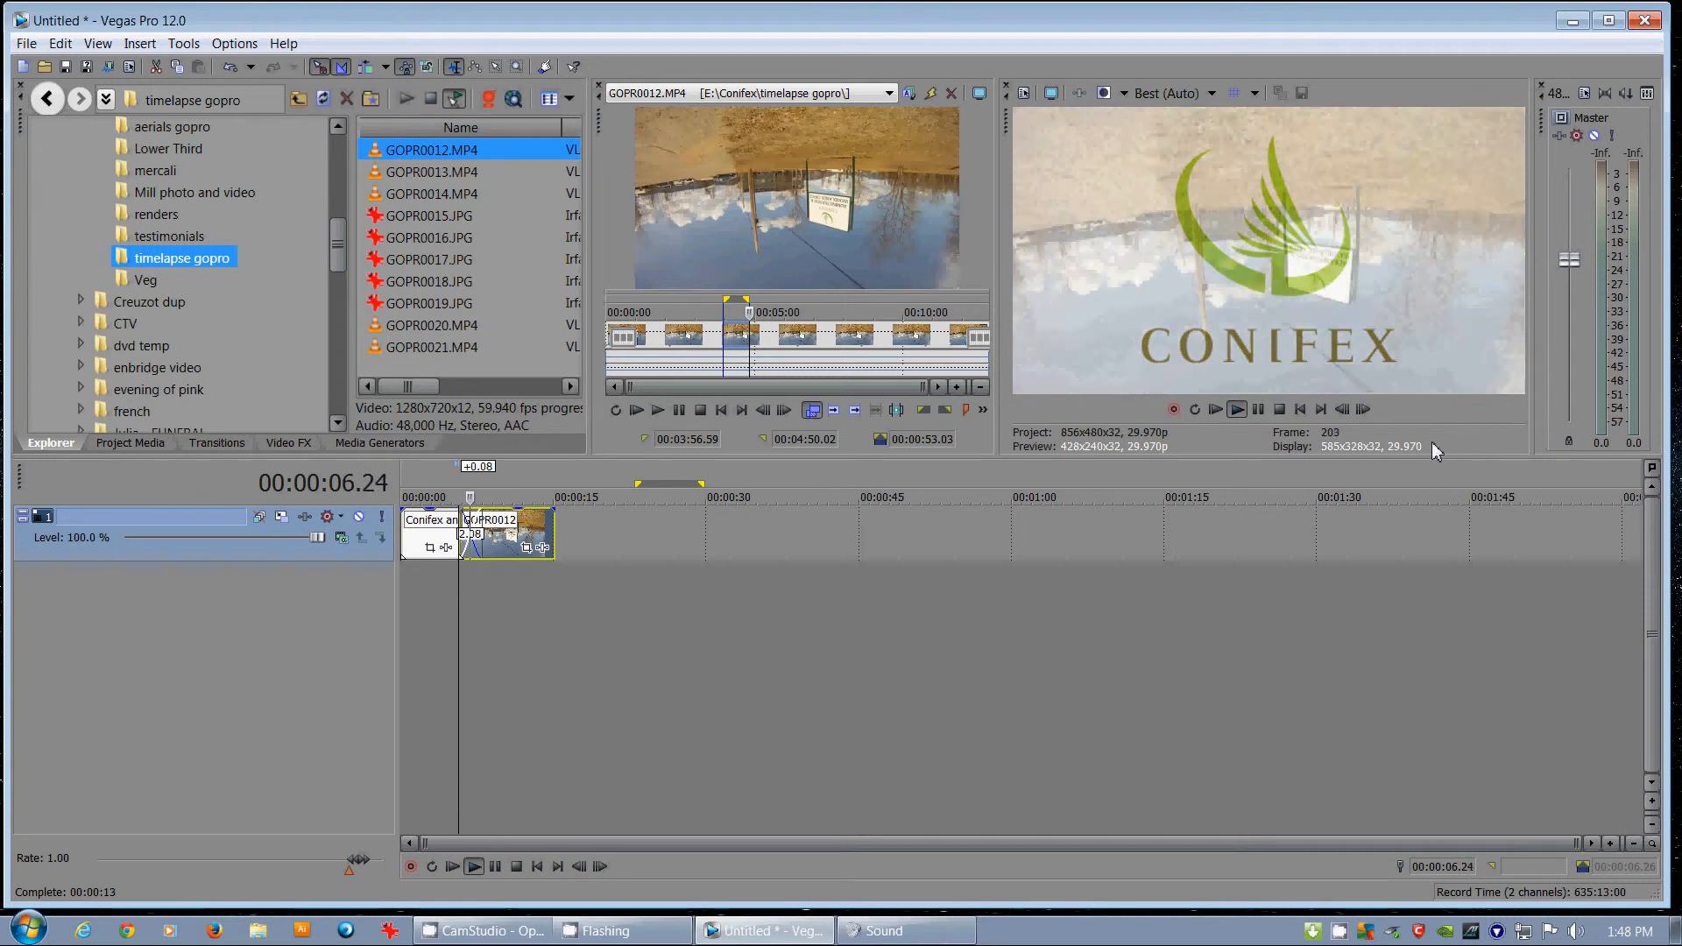
key("Return")
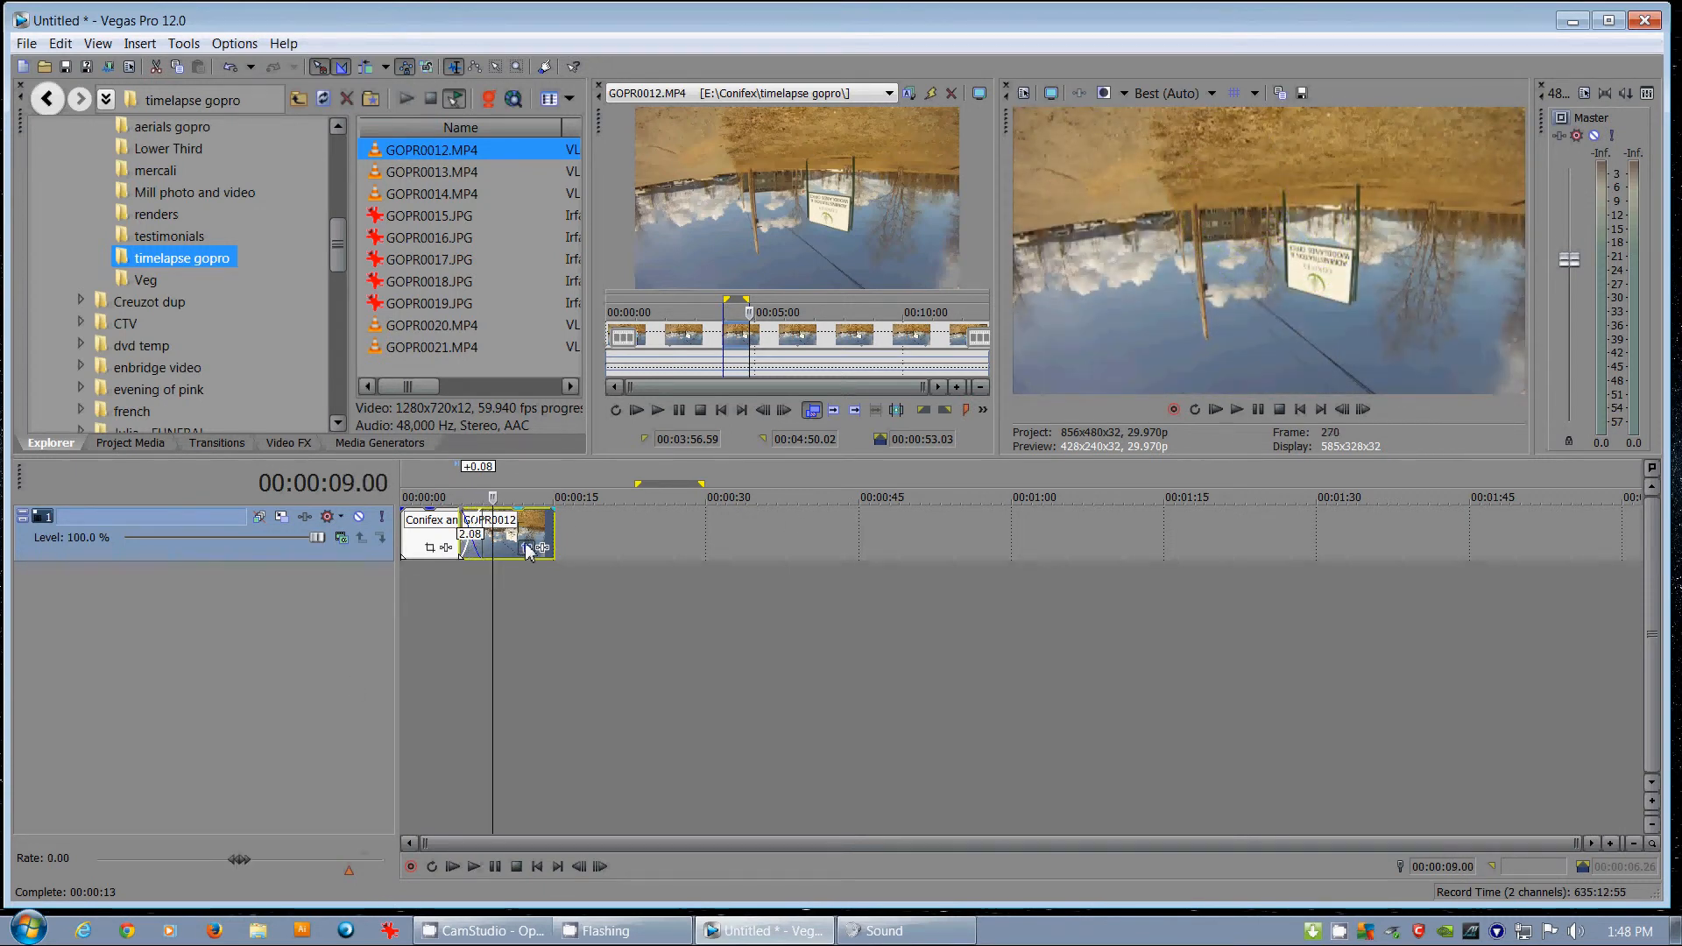
- Rotate the GOPR0012 clip 180 degrees with Event Pan/Crop, and check the frame at 00:00:11.13
left_click(524, 544)
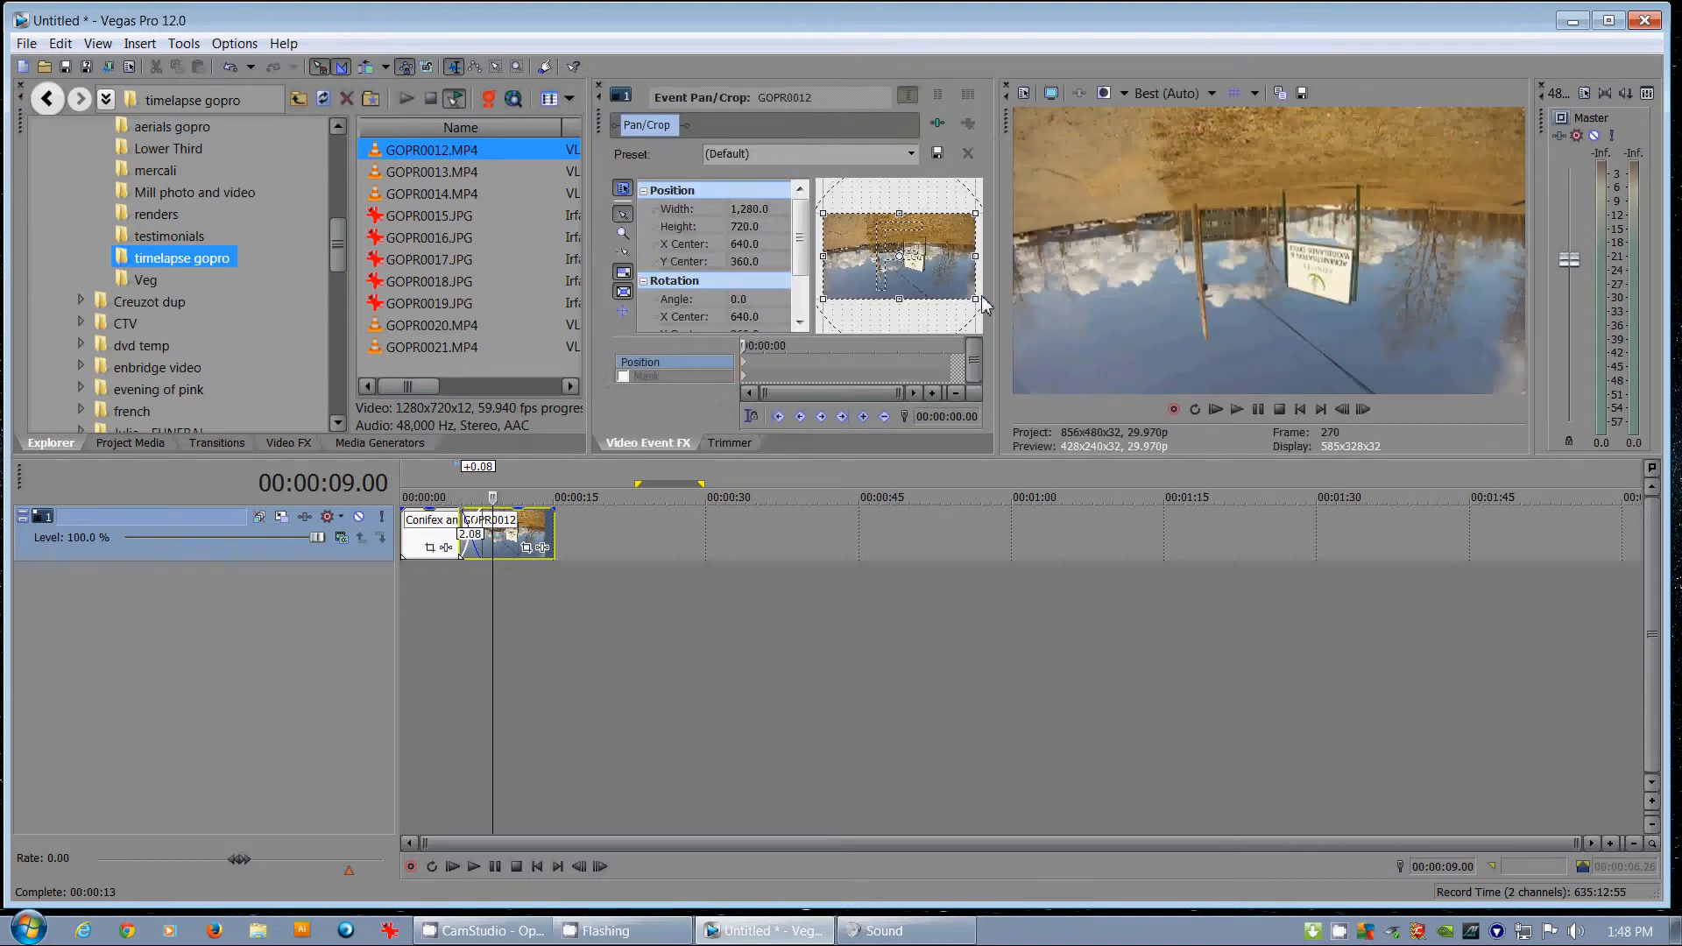
left_click_drag(984, 315, 803, 209)
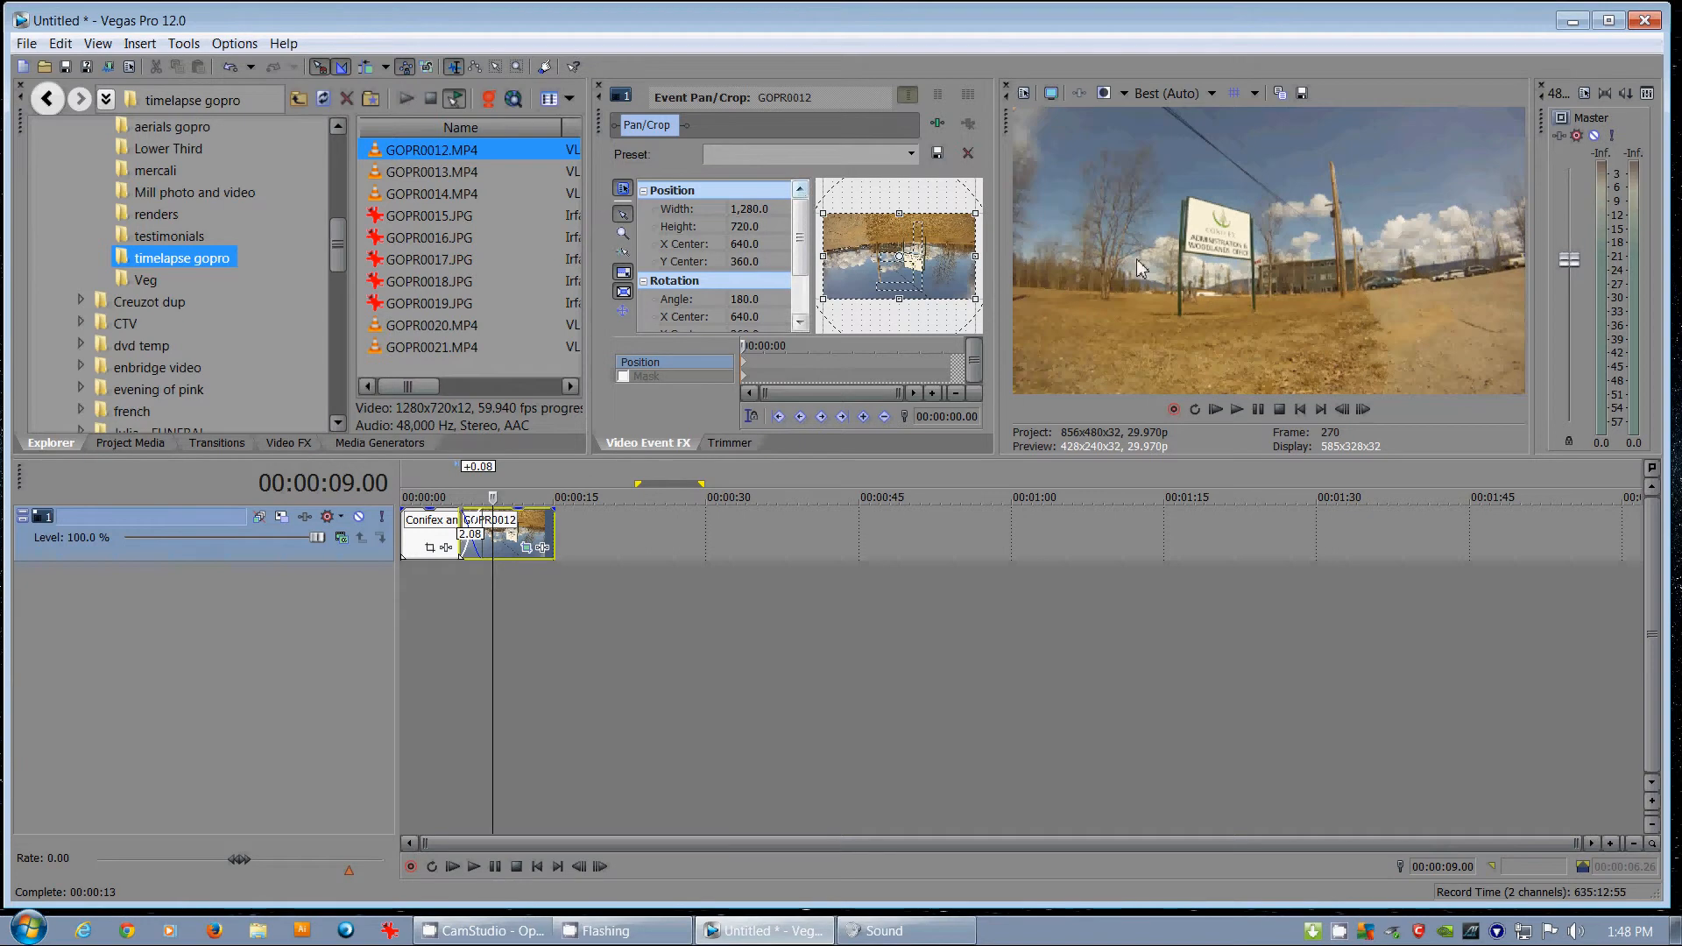
mouse_move(491, 481)
left_mouse_down()
mouse_move(555, 481)
mouse_move(424, 480)
mouse_move(564, 481)
mouse_move(503, 480)
left_mouse_up()
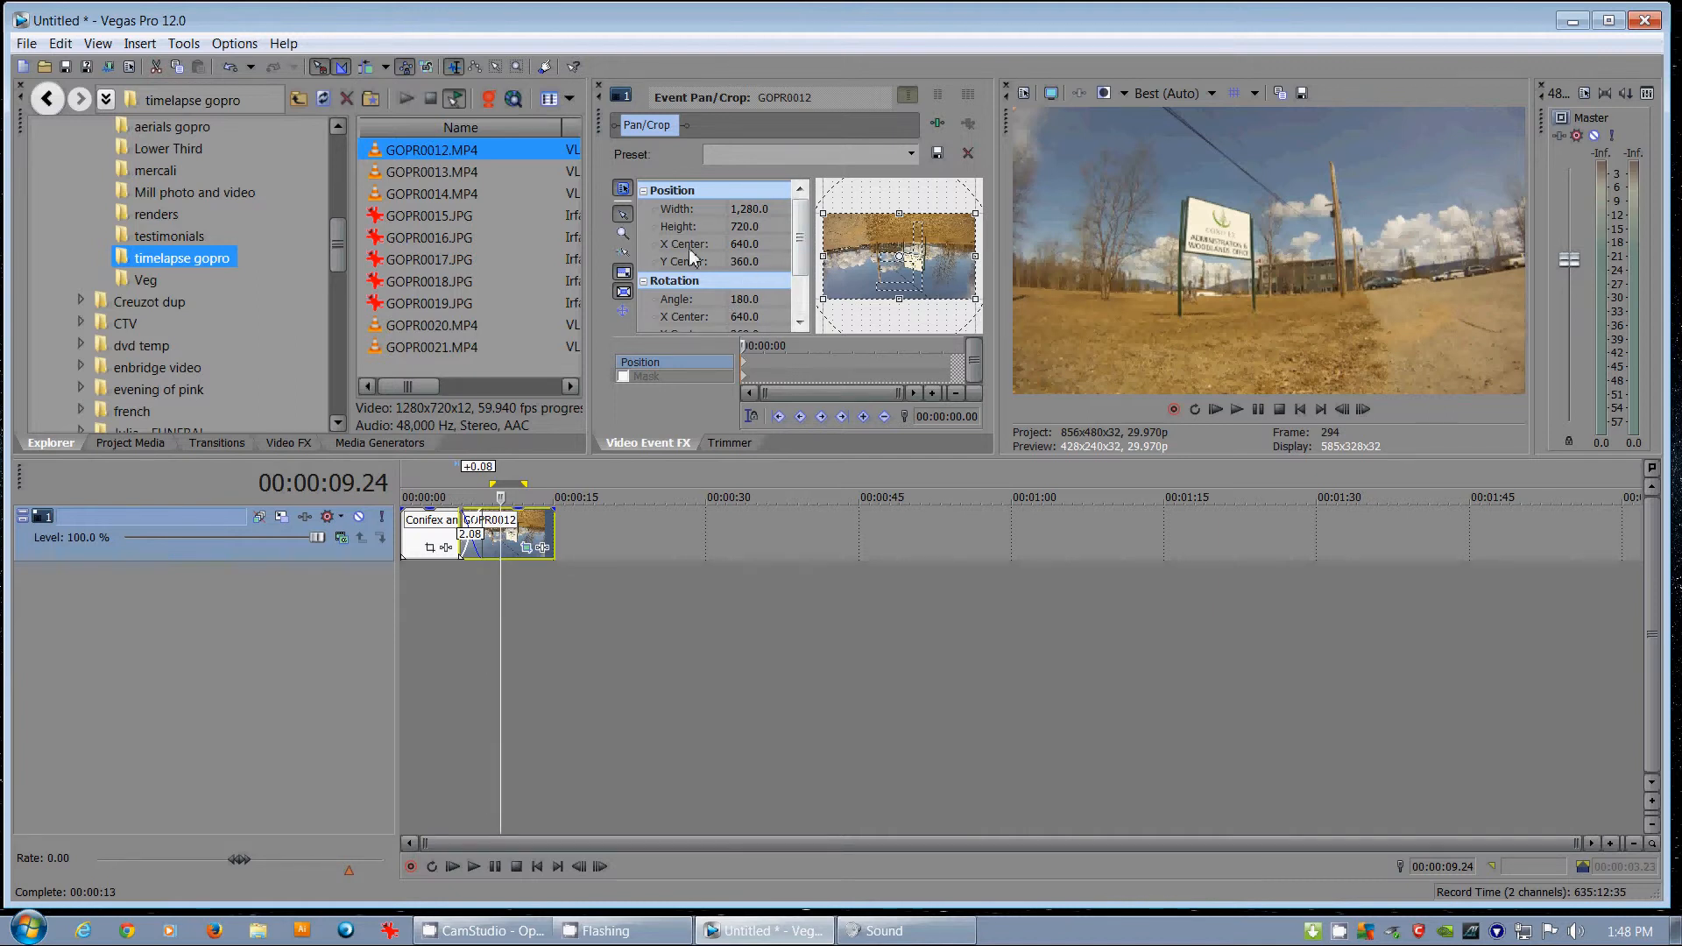
left_click(516, 527)
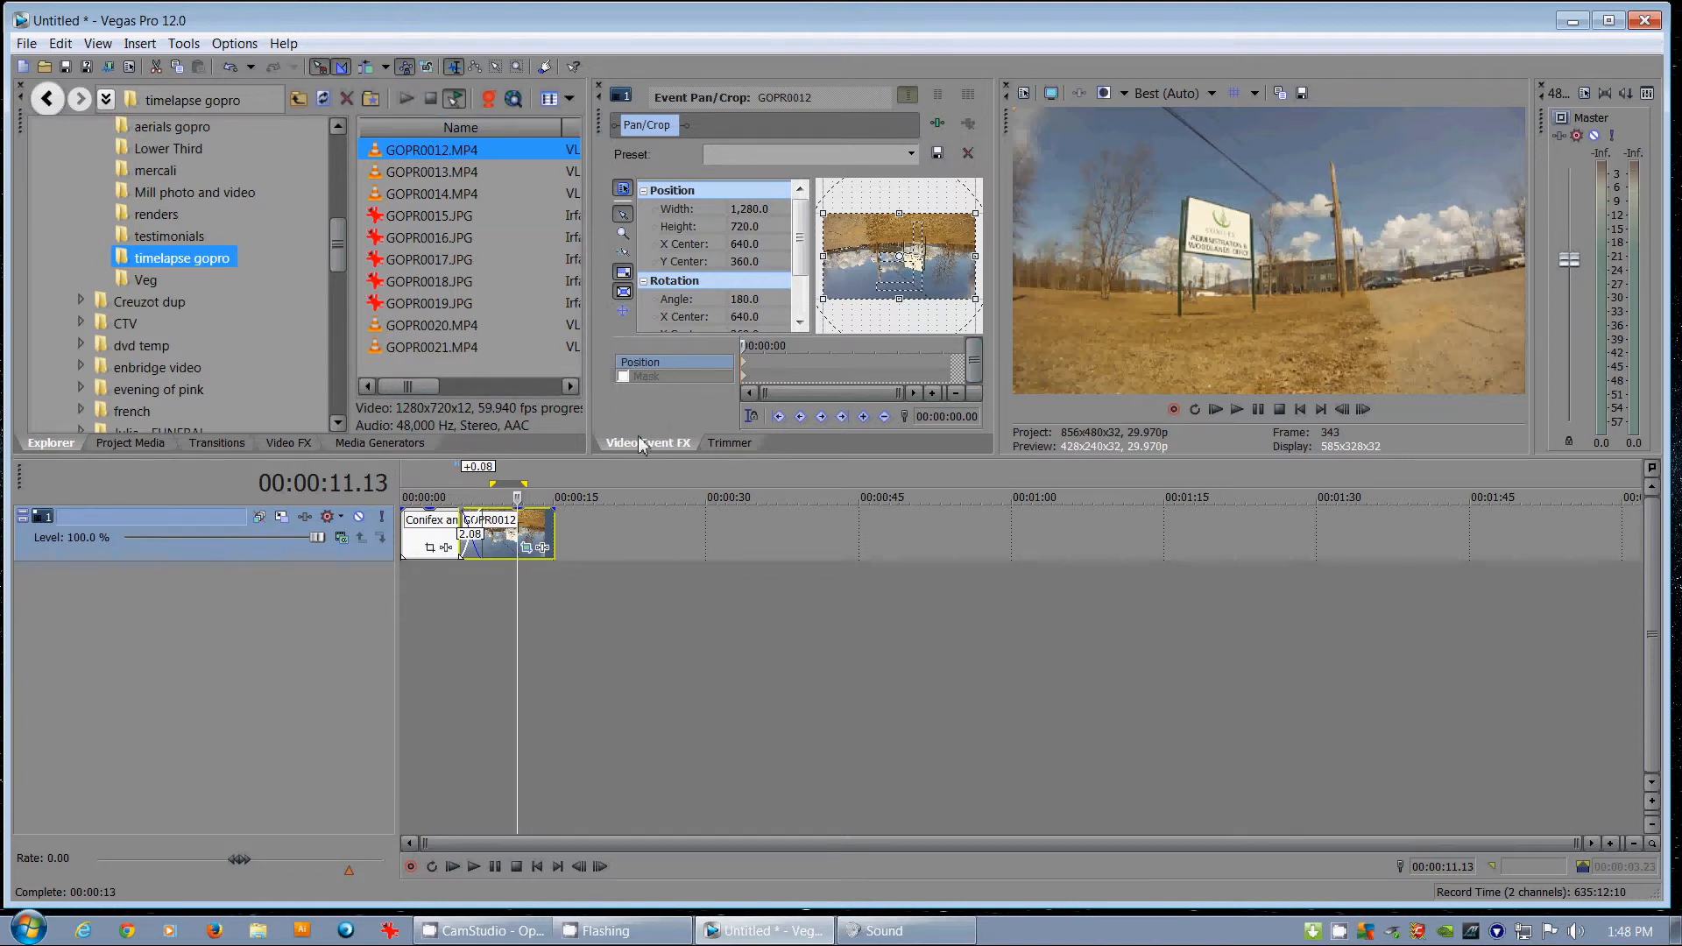
- View the Trimmer again, return to the clip's pan/crop settings, and look through the available video event effects
left_click(732, 443)
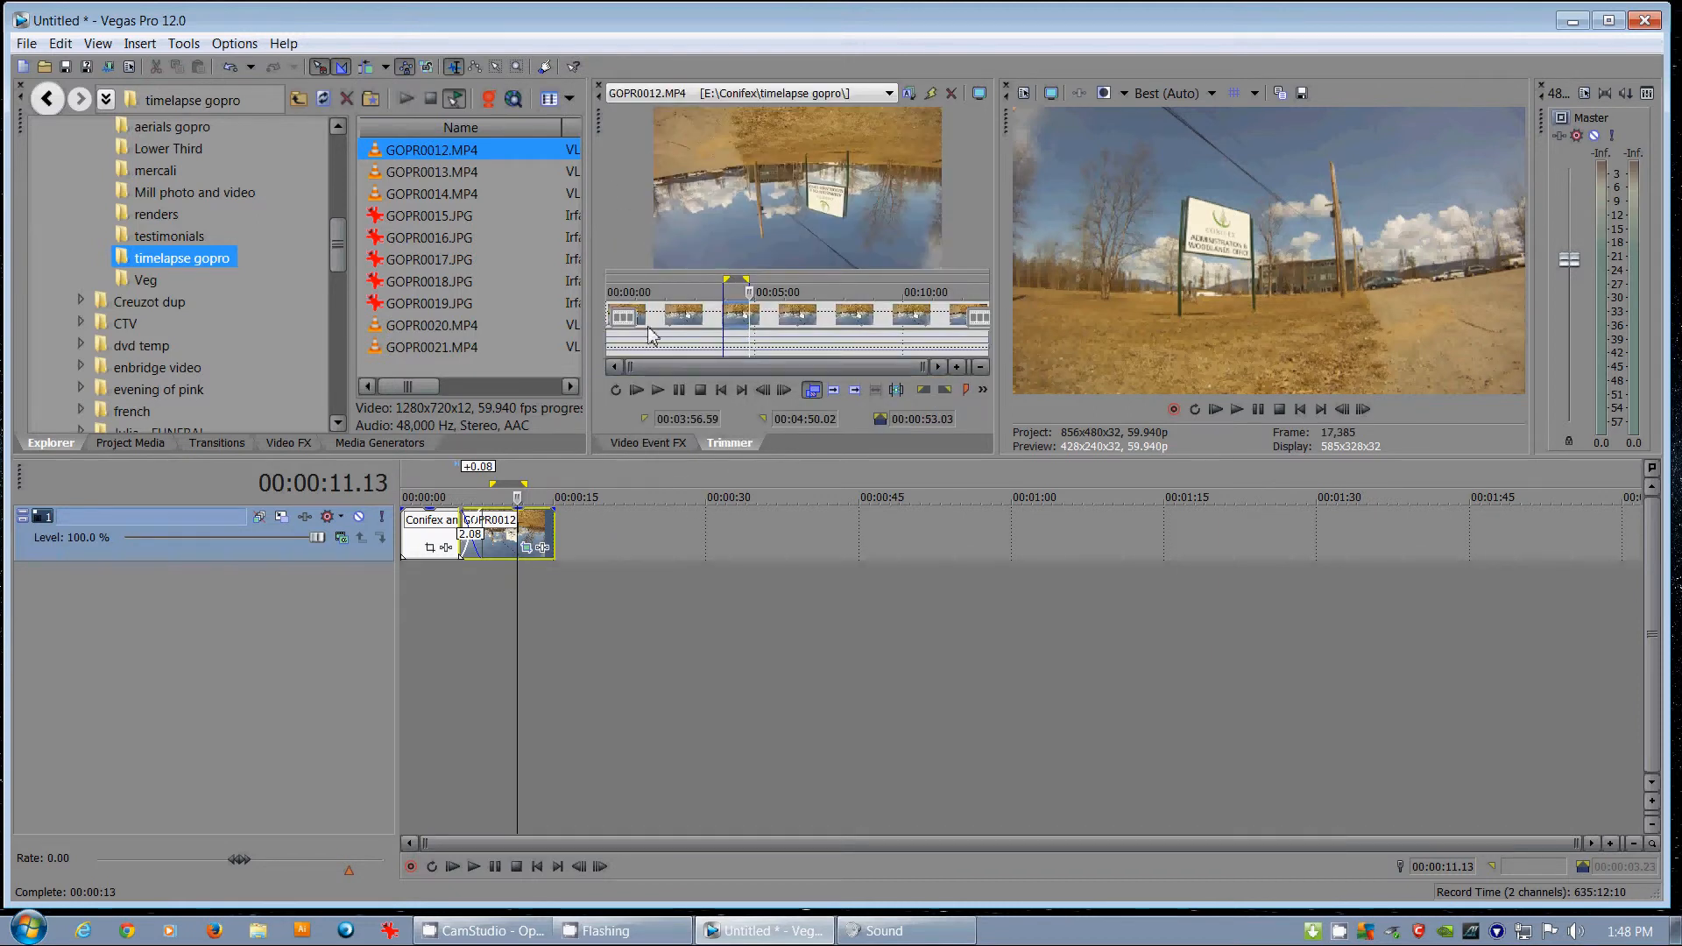
left_click(654, 444)
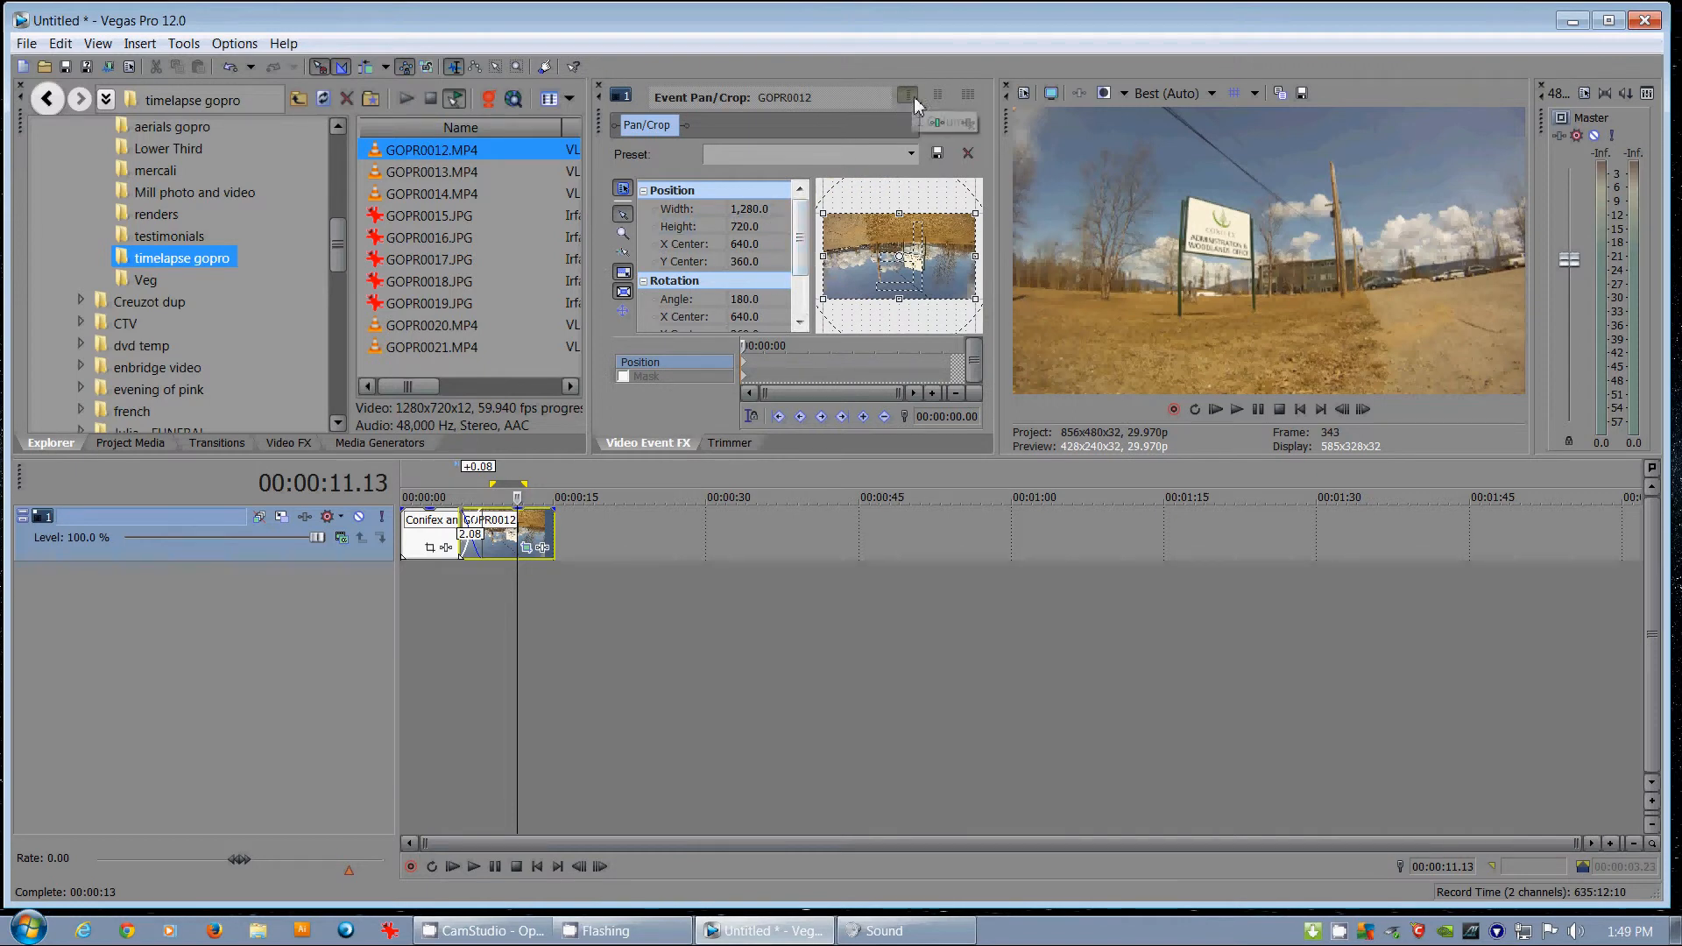
left_click(542, 548)
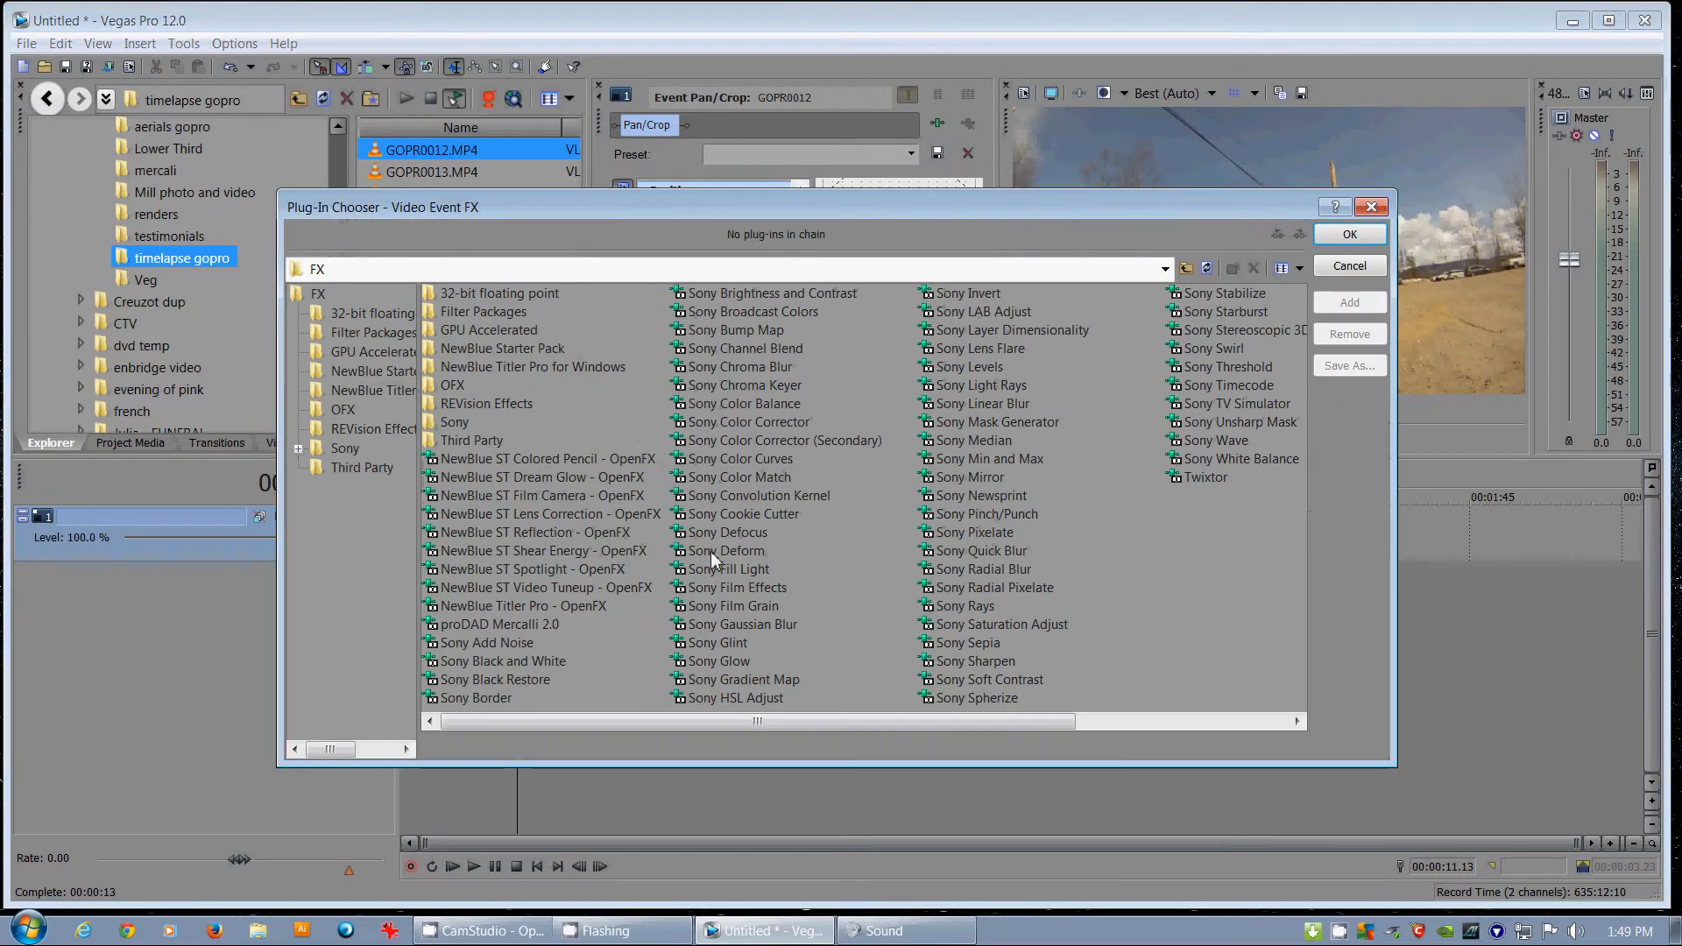
left_click(1354, 267)
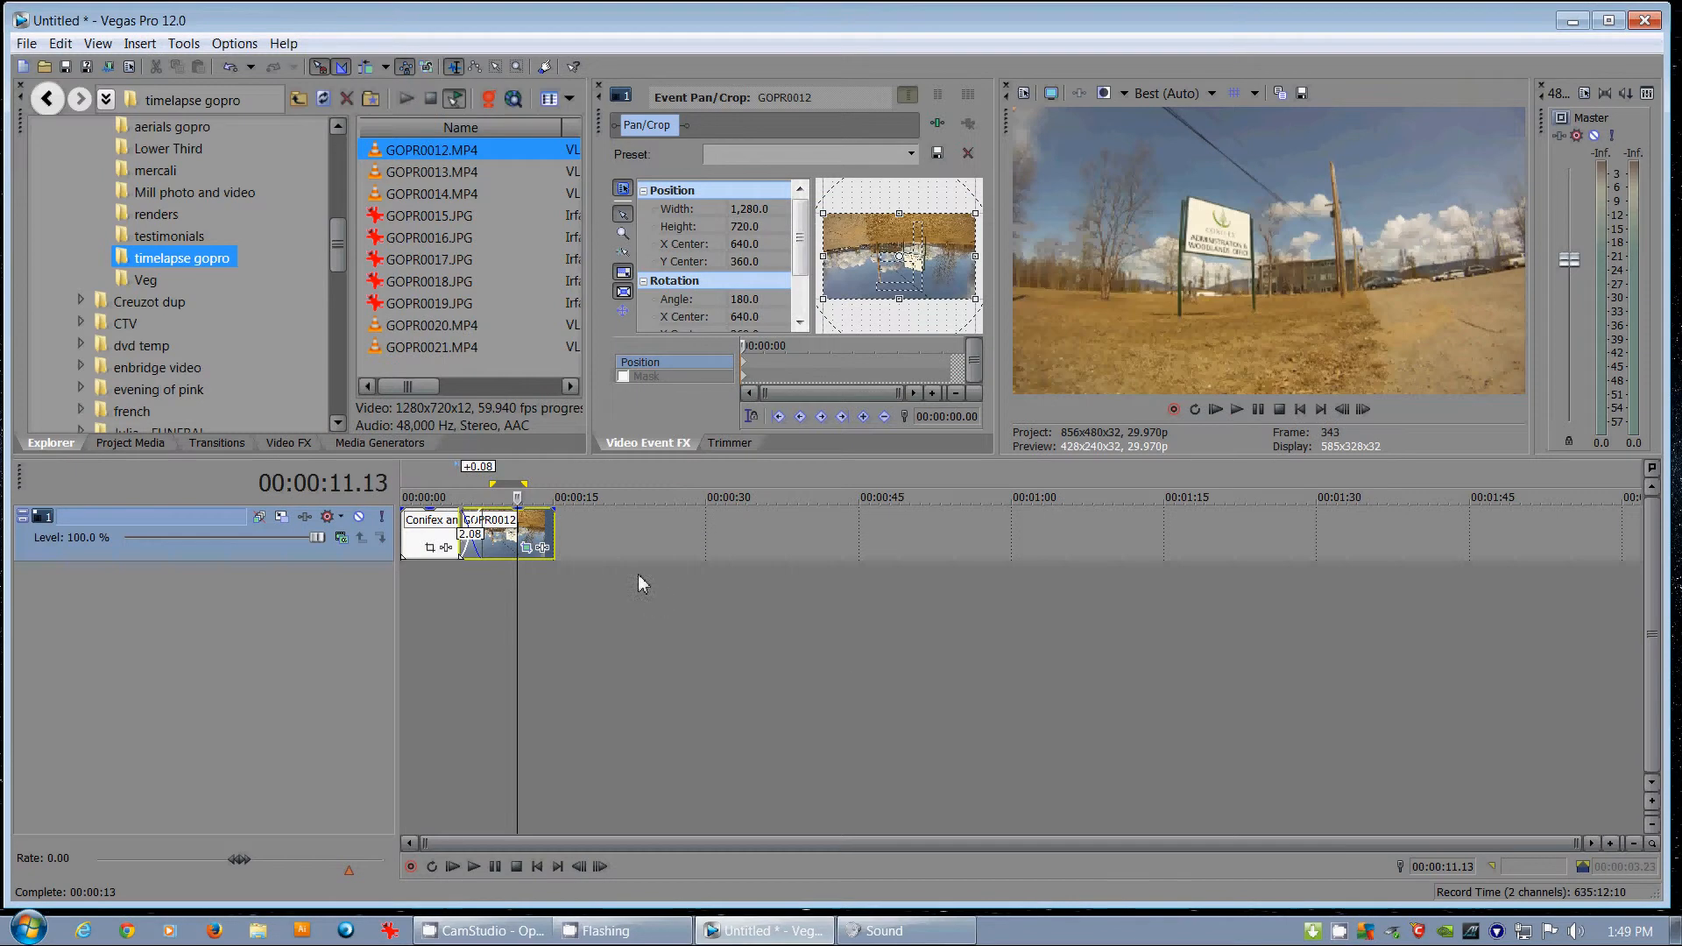
- Add the Sony Film Grain effect to the GOPR0012 clip
left_click(542, 548)
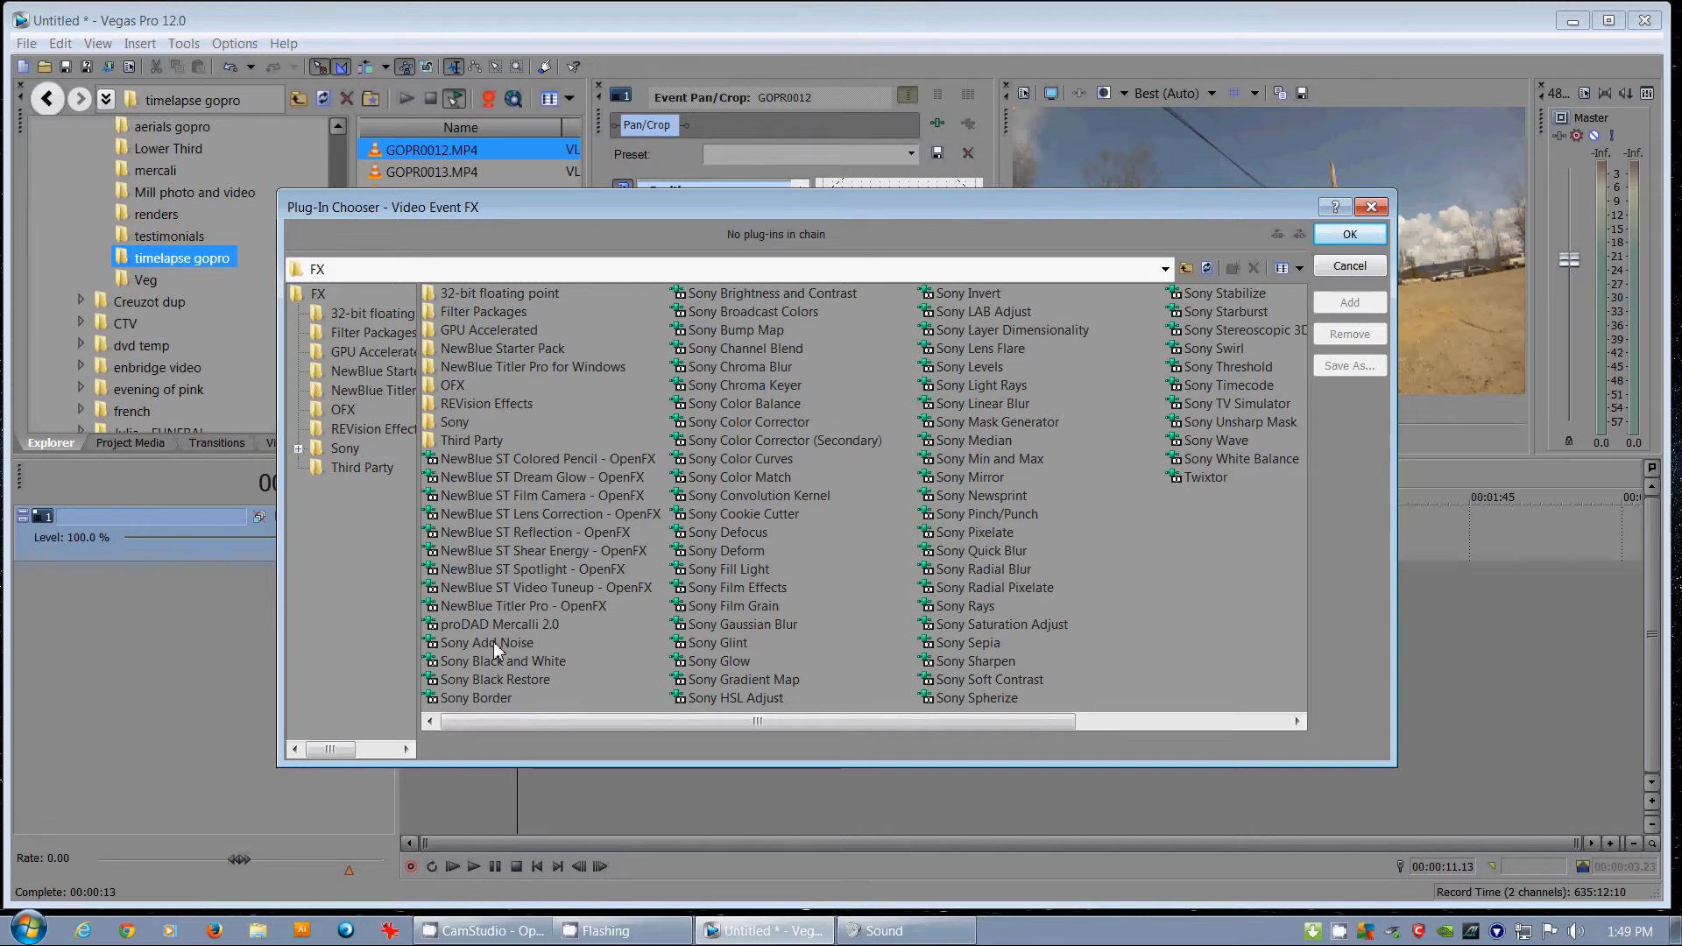
double_click(739, 604)
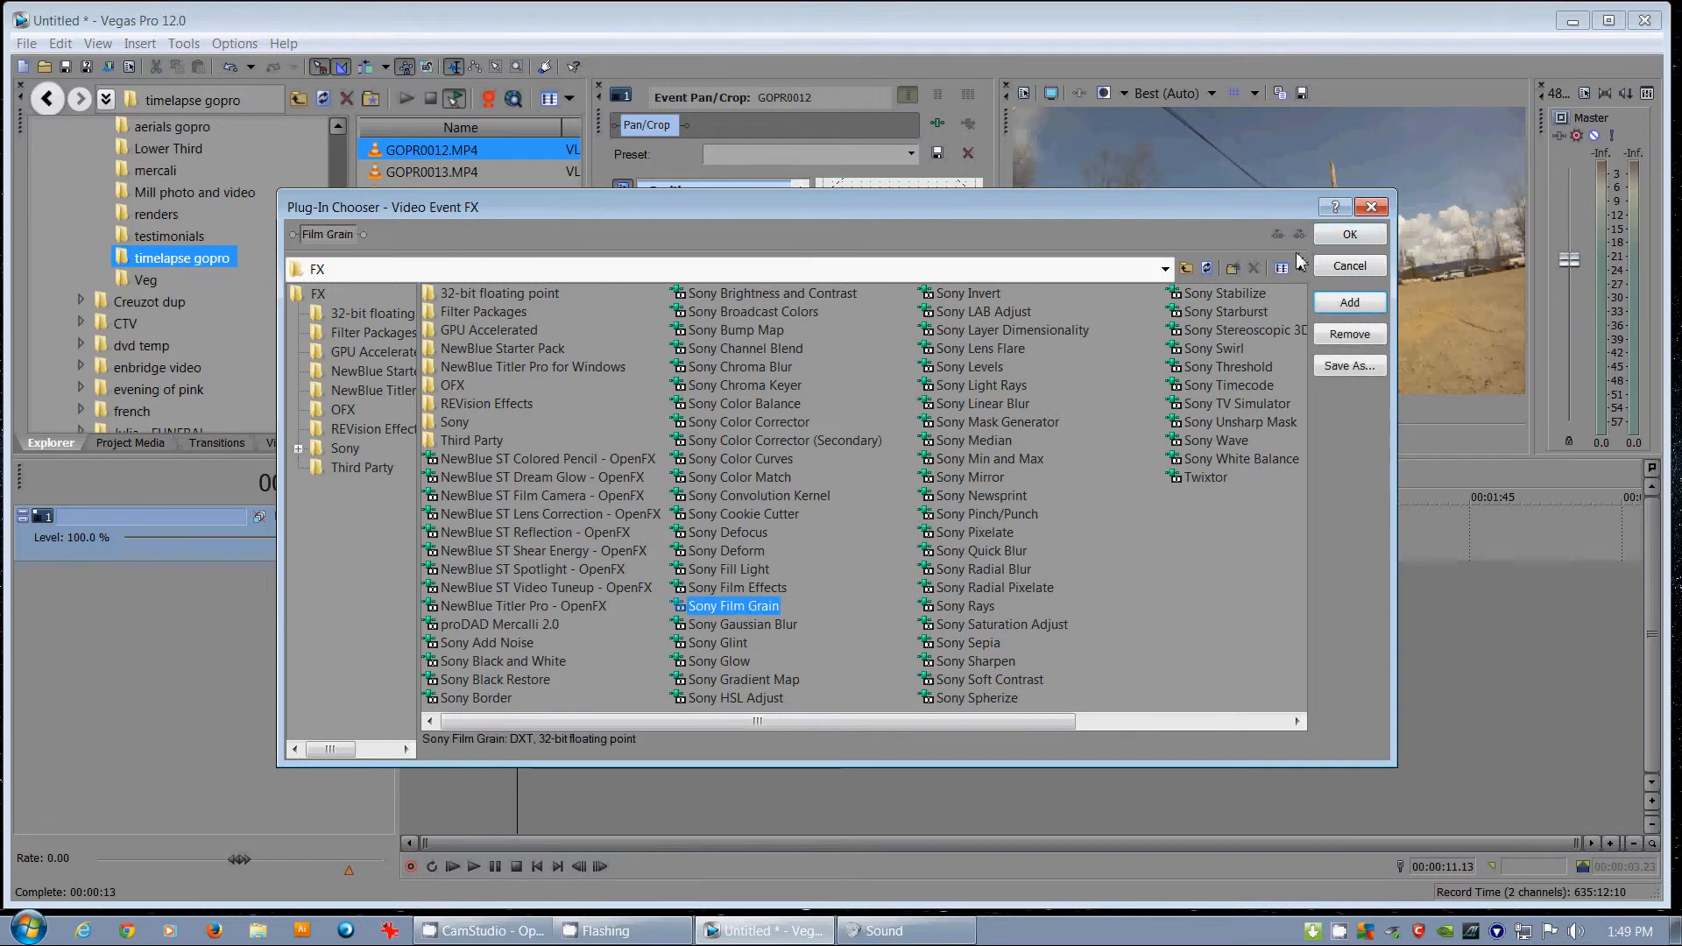
left_click(1349, 234)
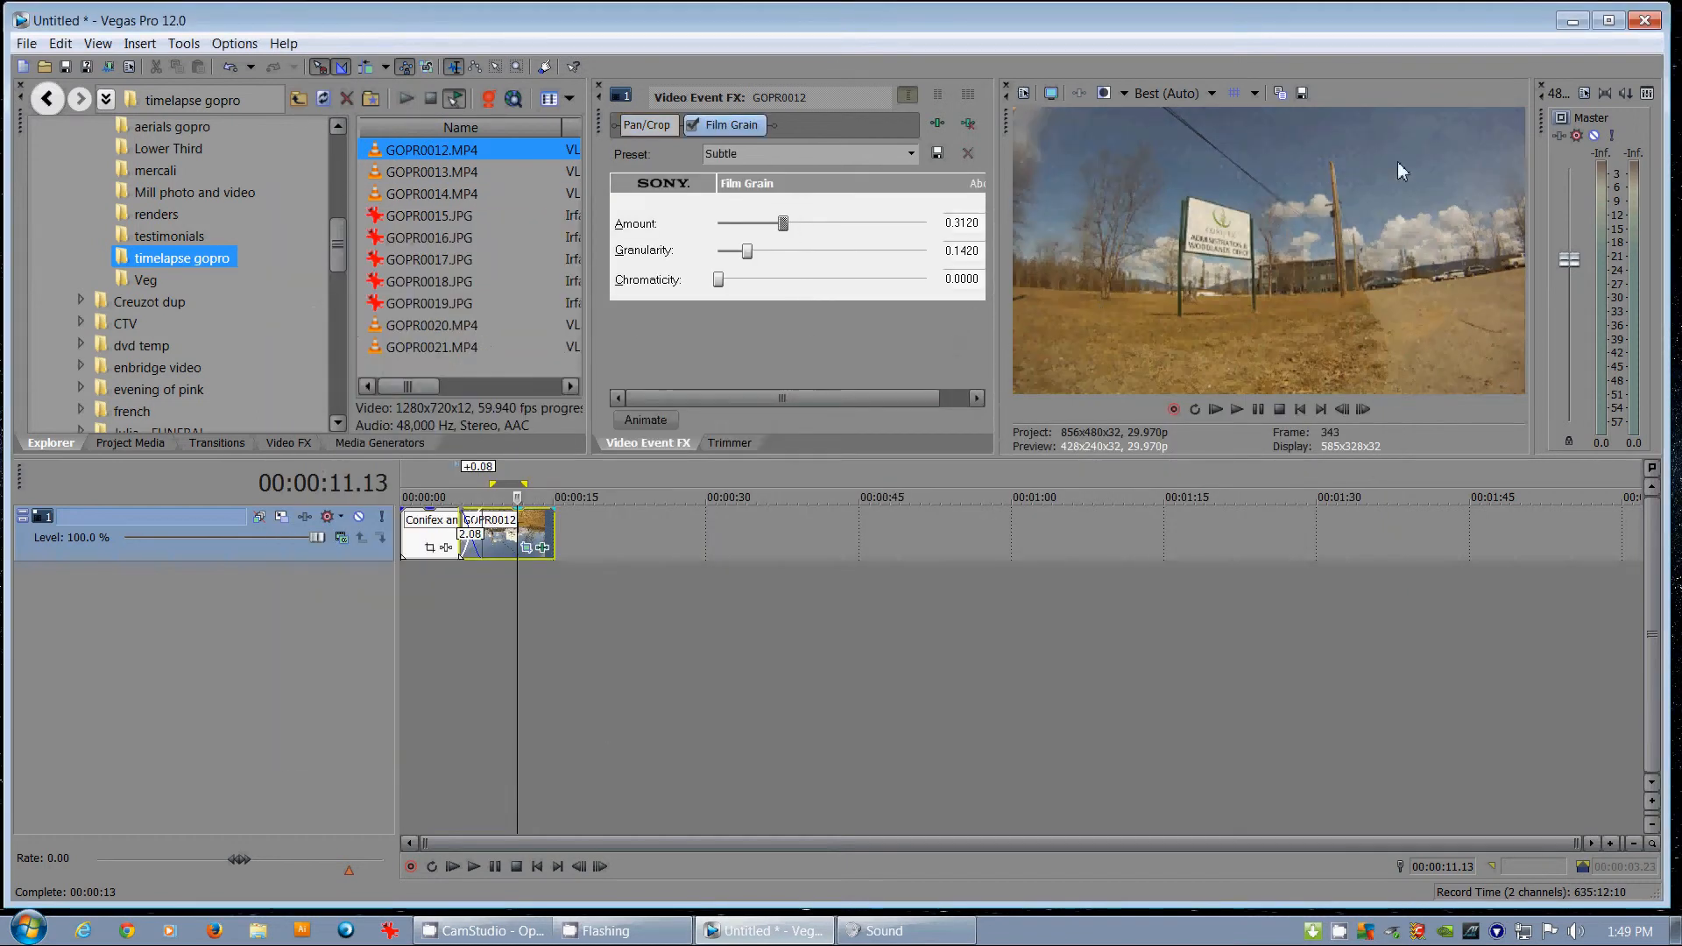
- Set the Film Grain amount to 0.6500 and play part of the clip to check it
left_click_drag(1008, 337, 990, 338)
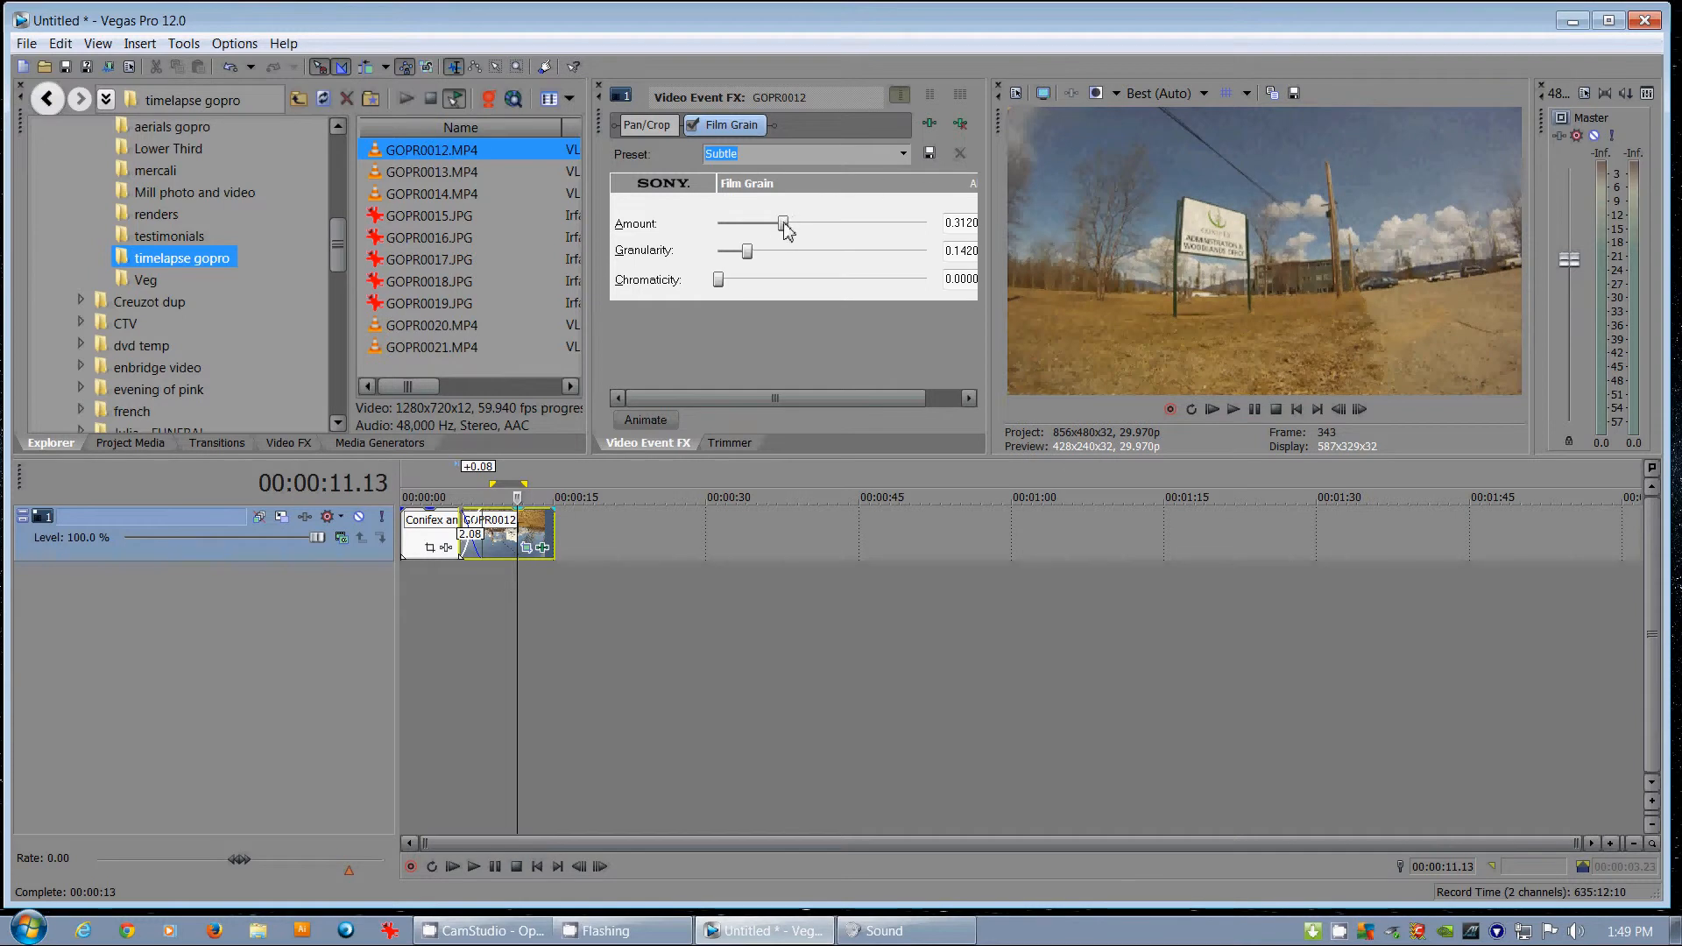
left_click_drag(794, 226, 855, 232)
key("space")
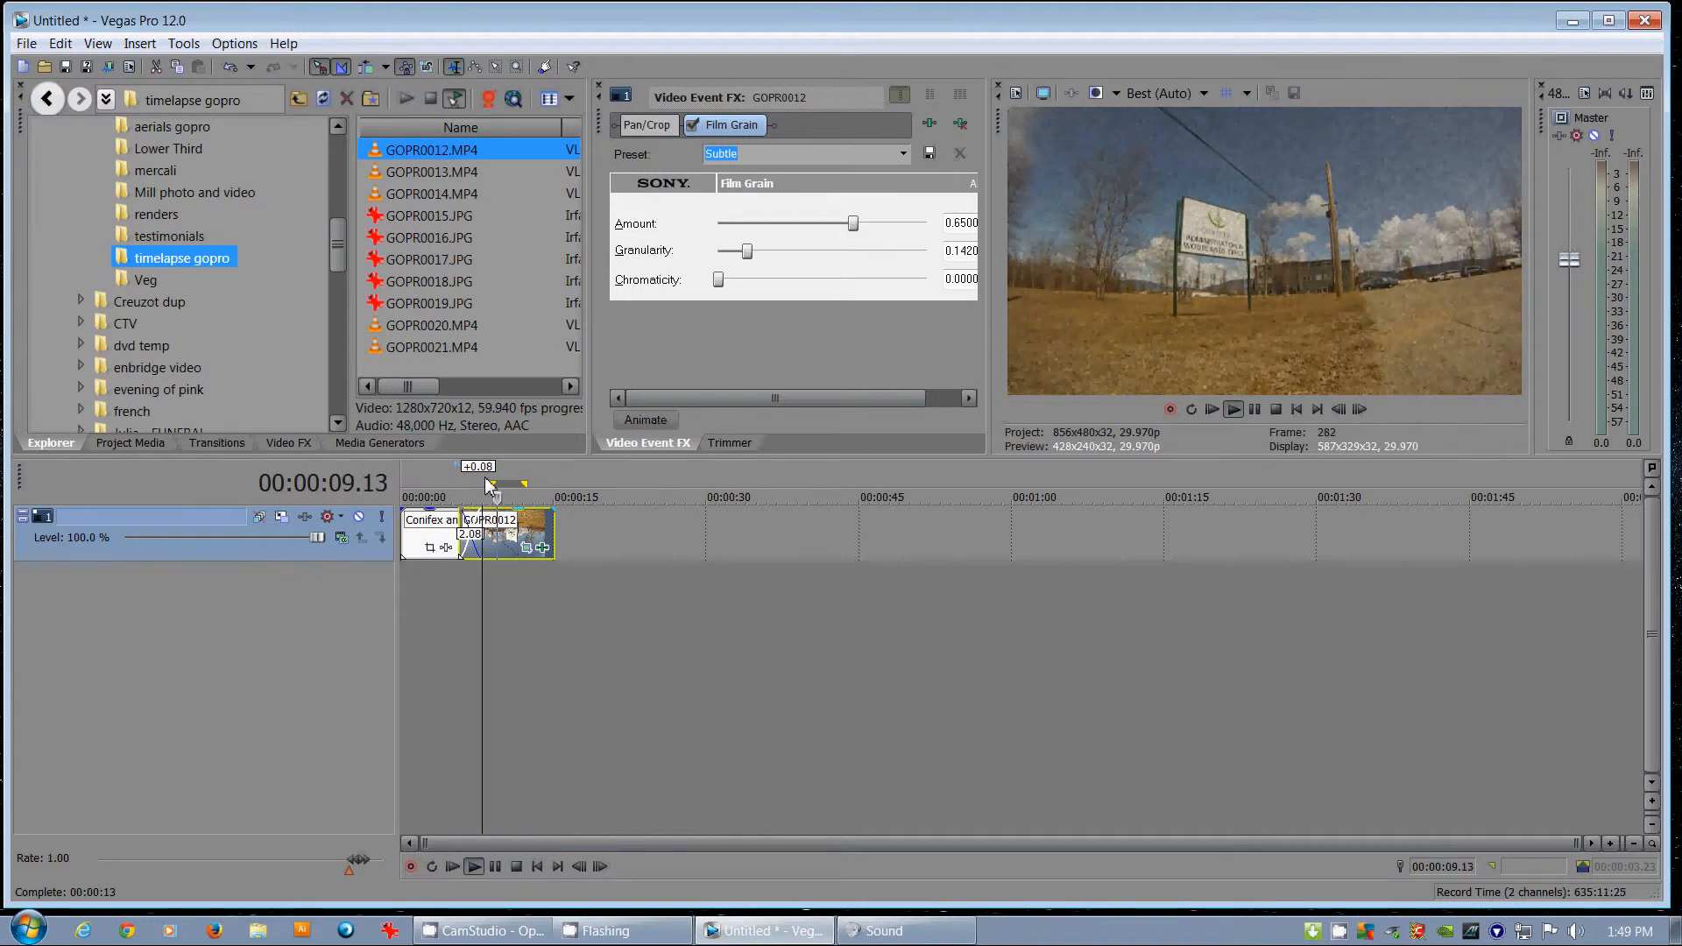
key("space")
- Set the Film Grain granularity to 0.4140 and chromaticity to 0.6160, and play the clip again
mouse_move(748, 252)
left_mouse_down()
mouse_move(820, 256)
mouse_move(715, 254)
mouse_move(901, 250)
mouse_move(722, 257)
left_mouse_up()
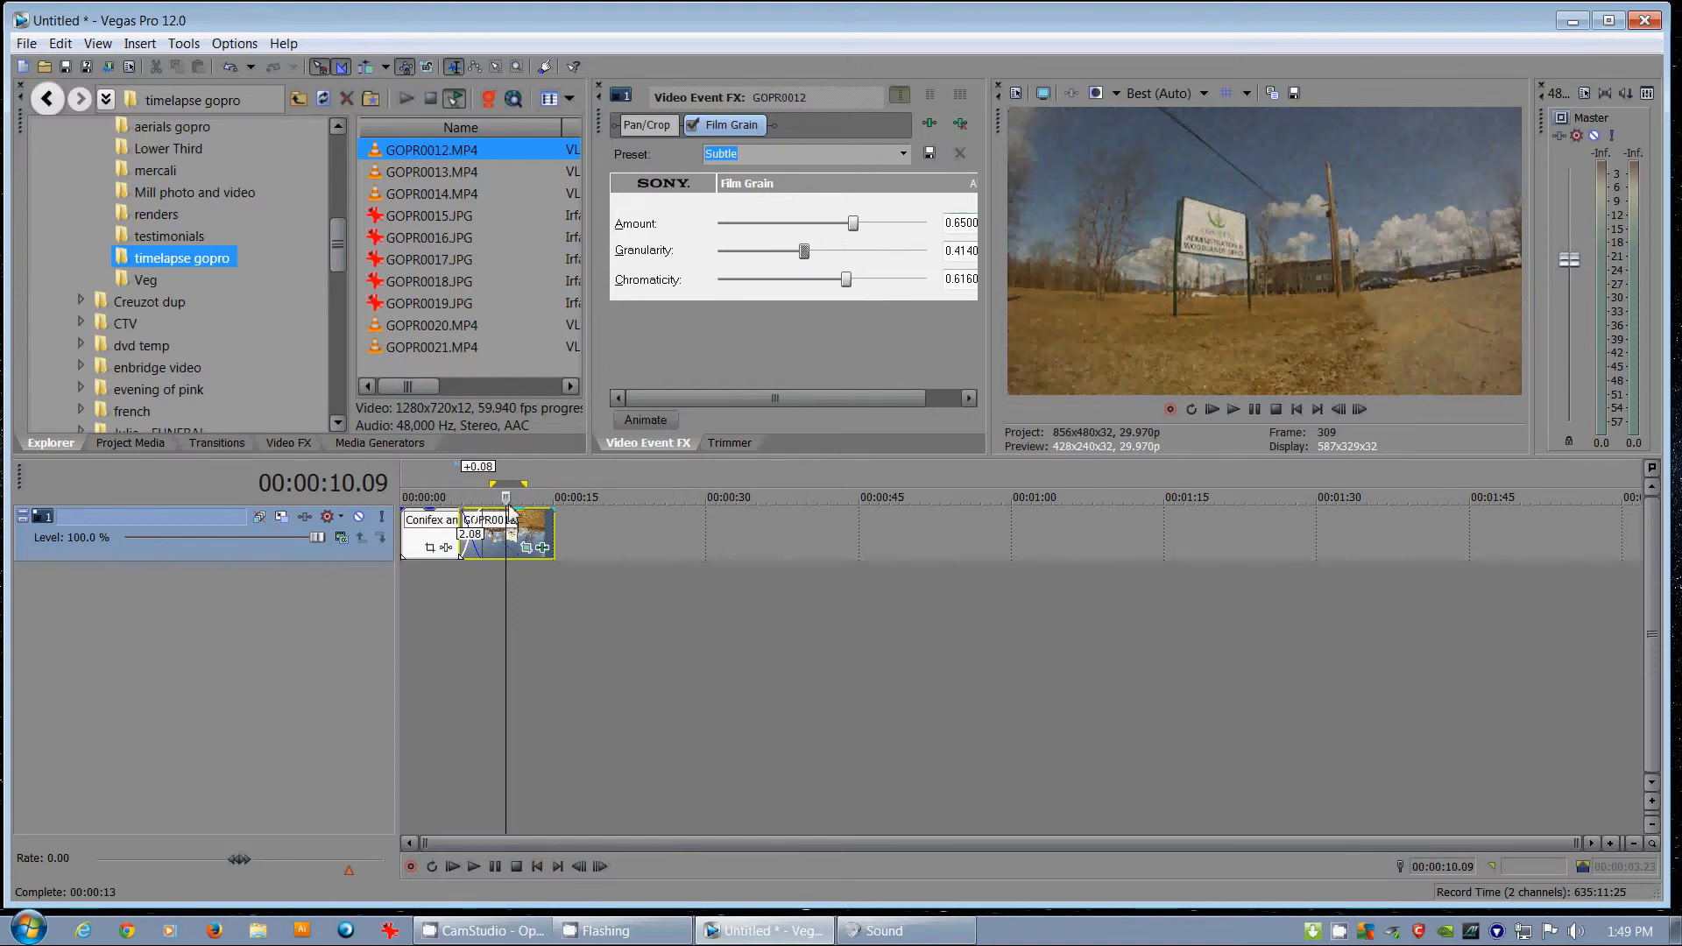
left_click(479, 479)
key("space")
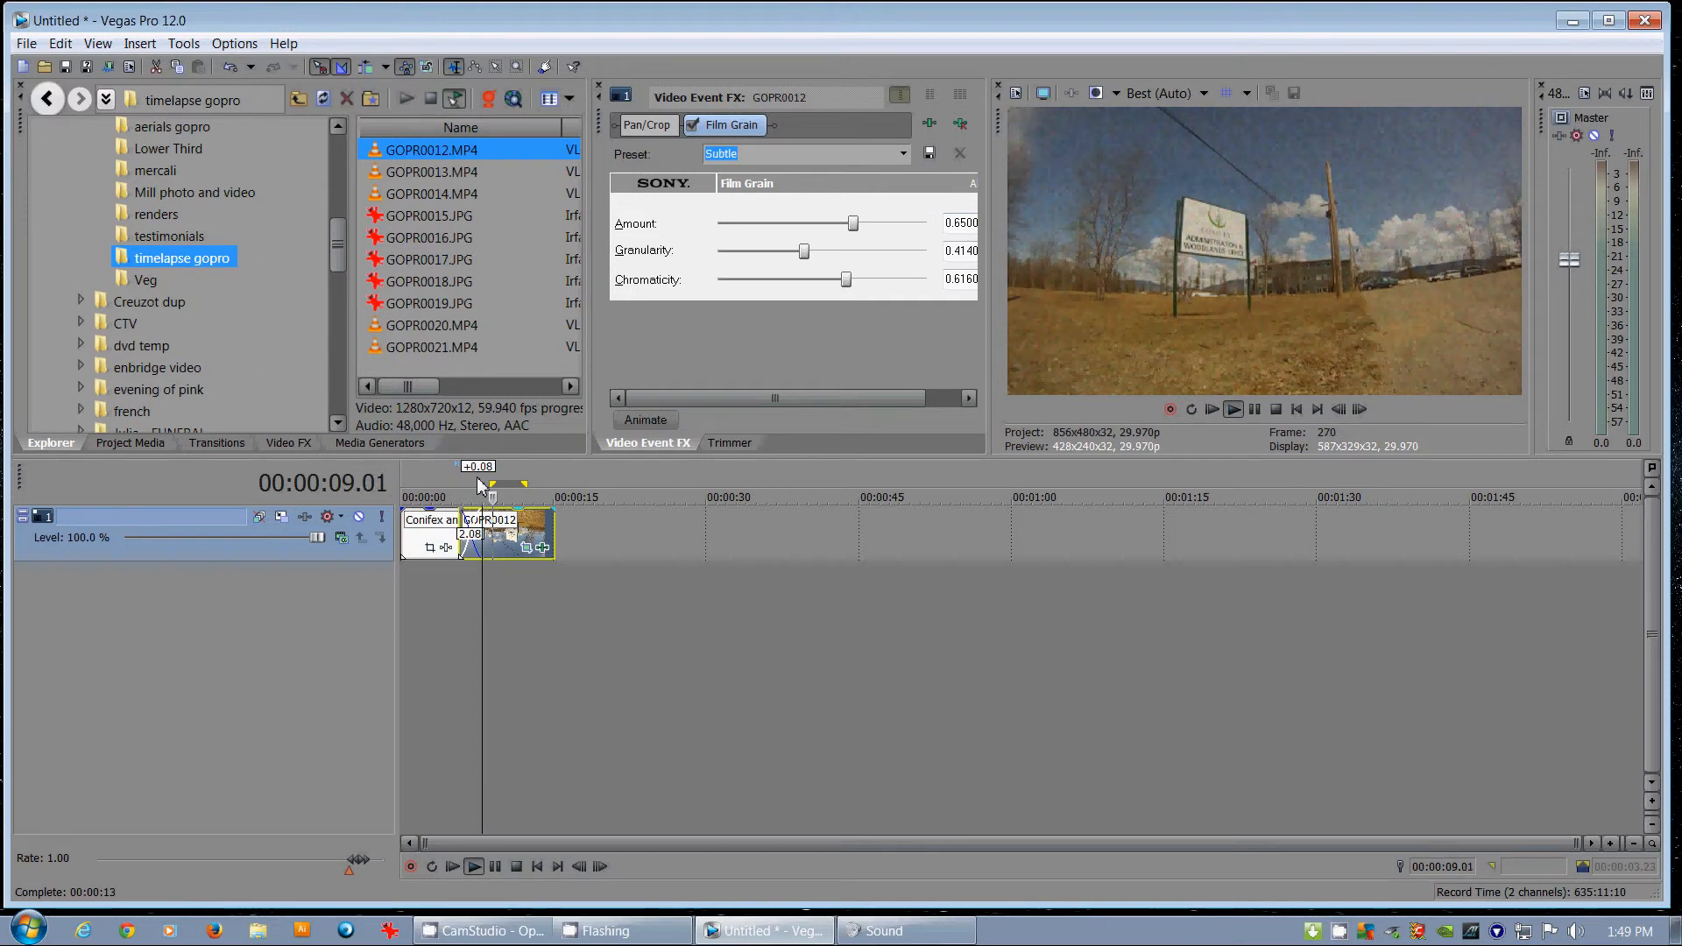
- Stop playback and remove the Film Grain effect from the GOPR0012 clip
key("Return")
left_click(961, 124)
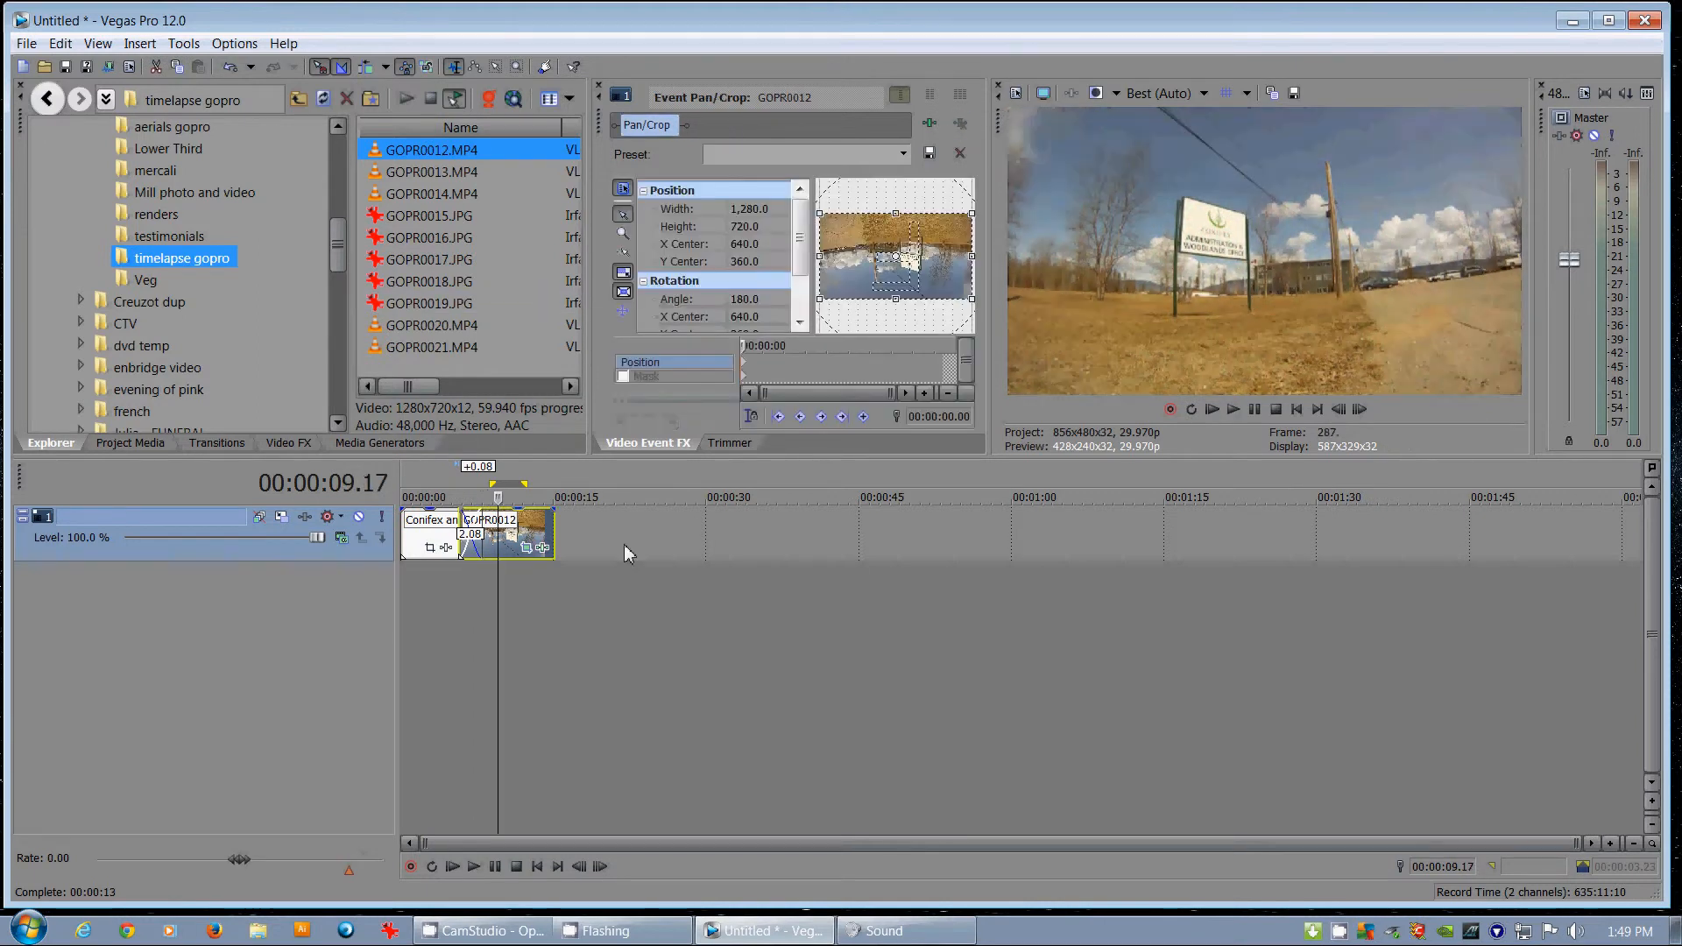
- Play the timeline from several points around the crossfade between the Conifex and GOPR0012 clips, and check the preview
left_click_drag(430, 484, 467, 484)
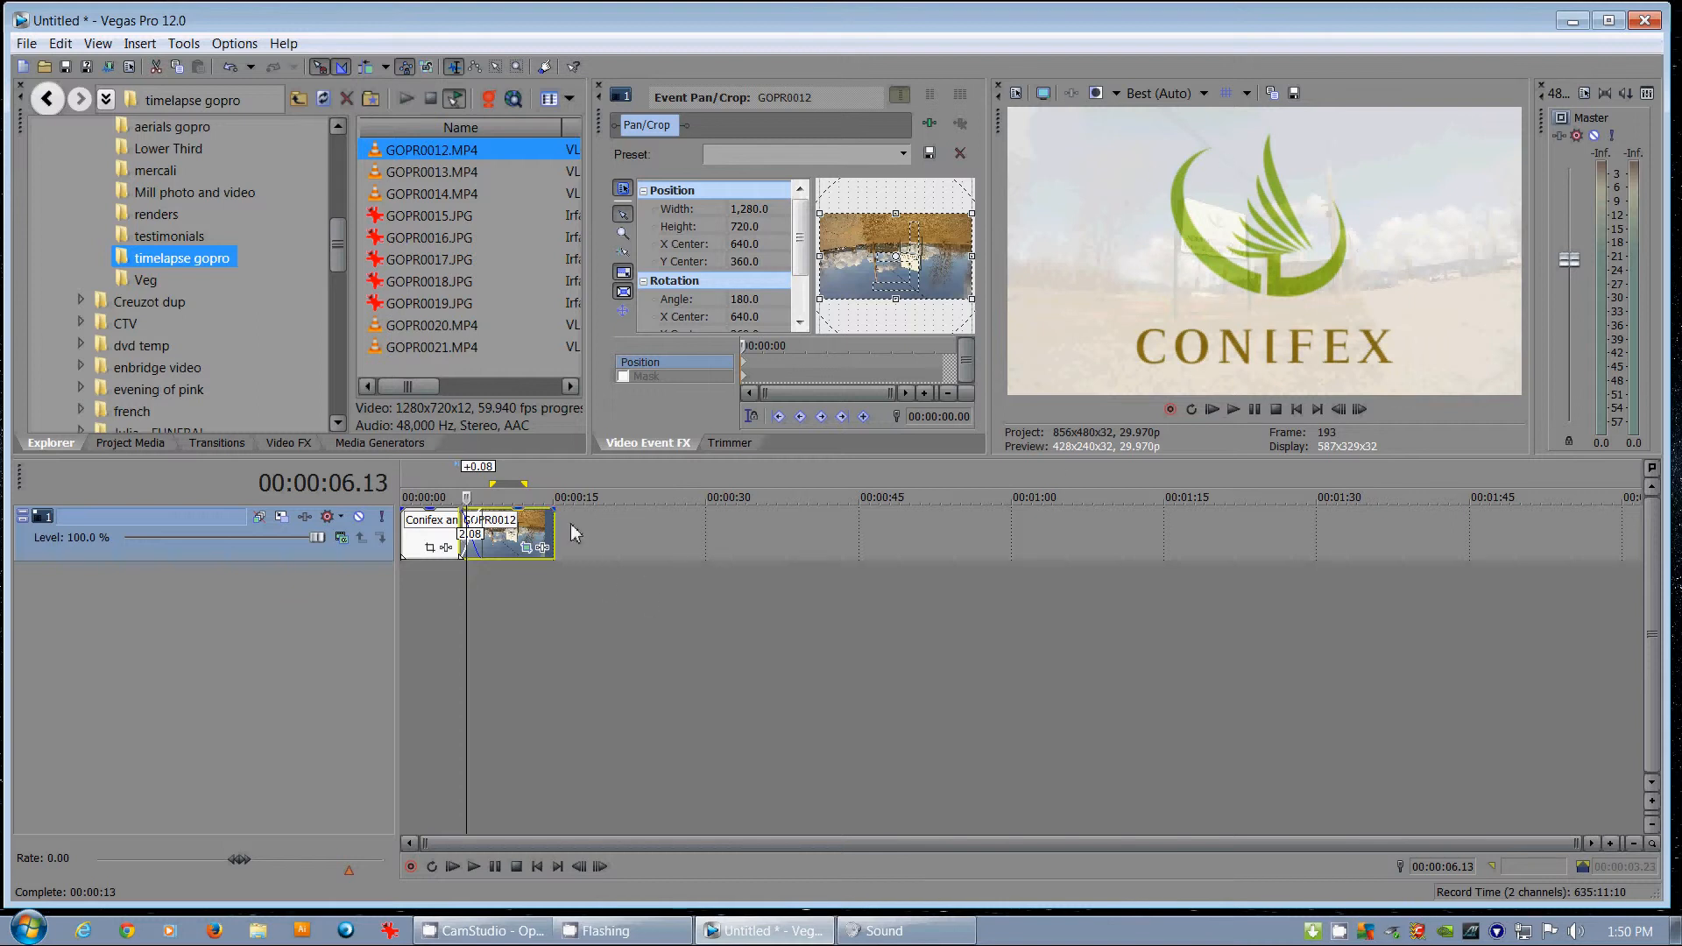
left_click(428, 482)
key("space")
left_click(484, 484)
key("space")
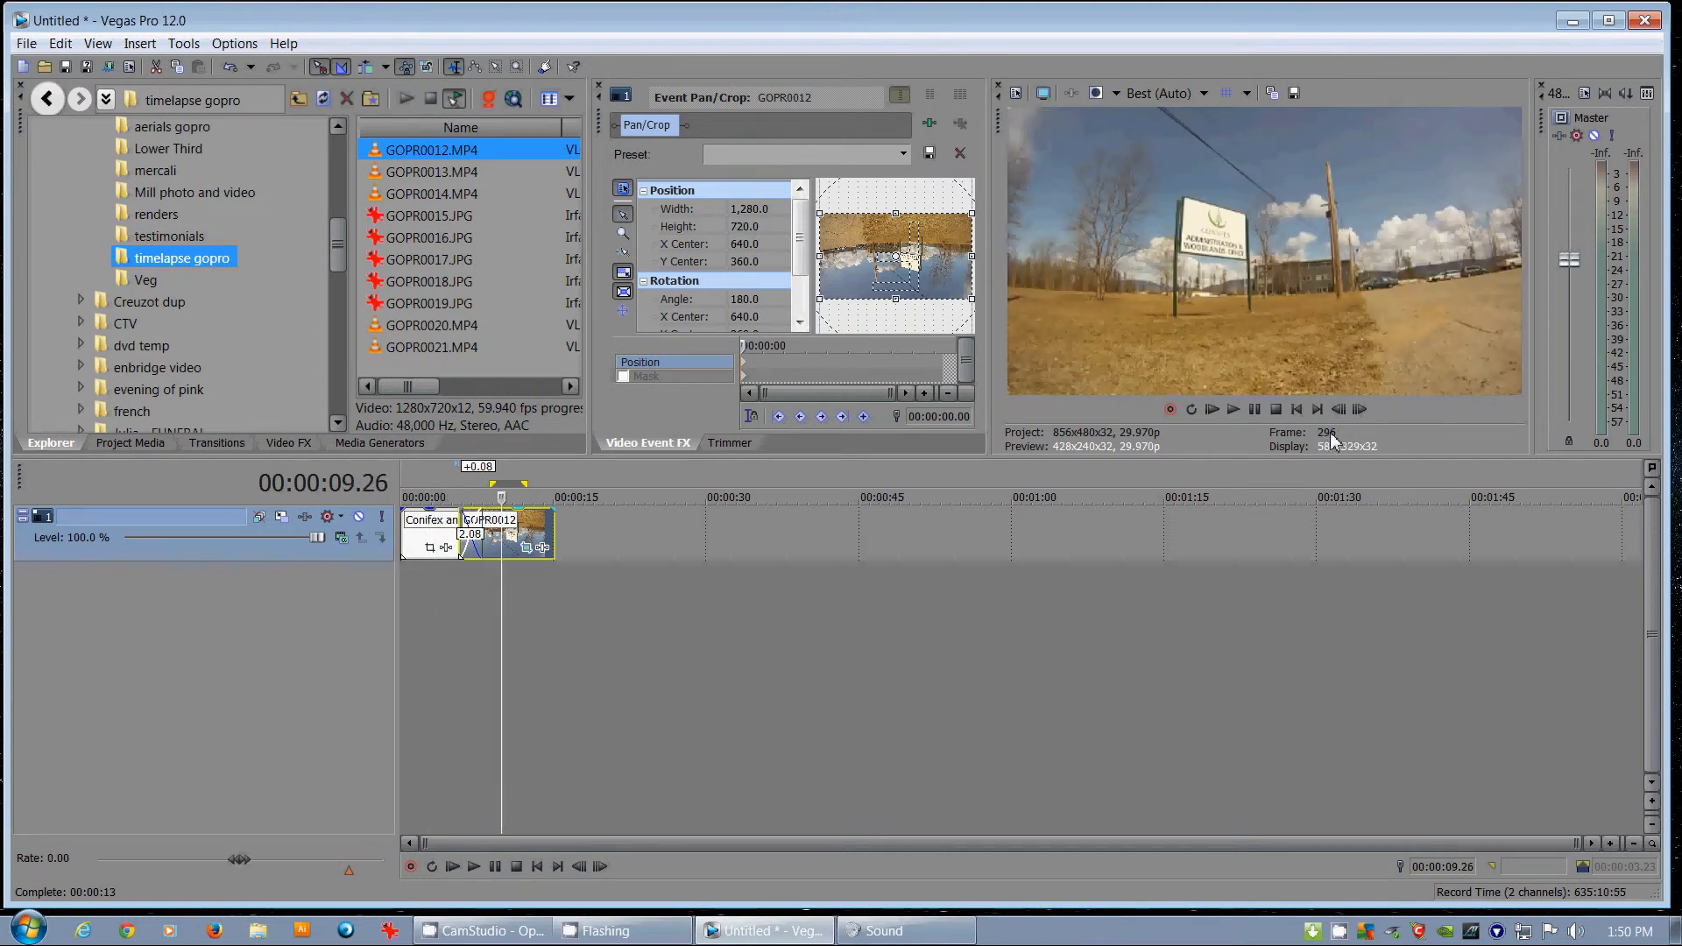
key("space")
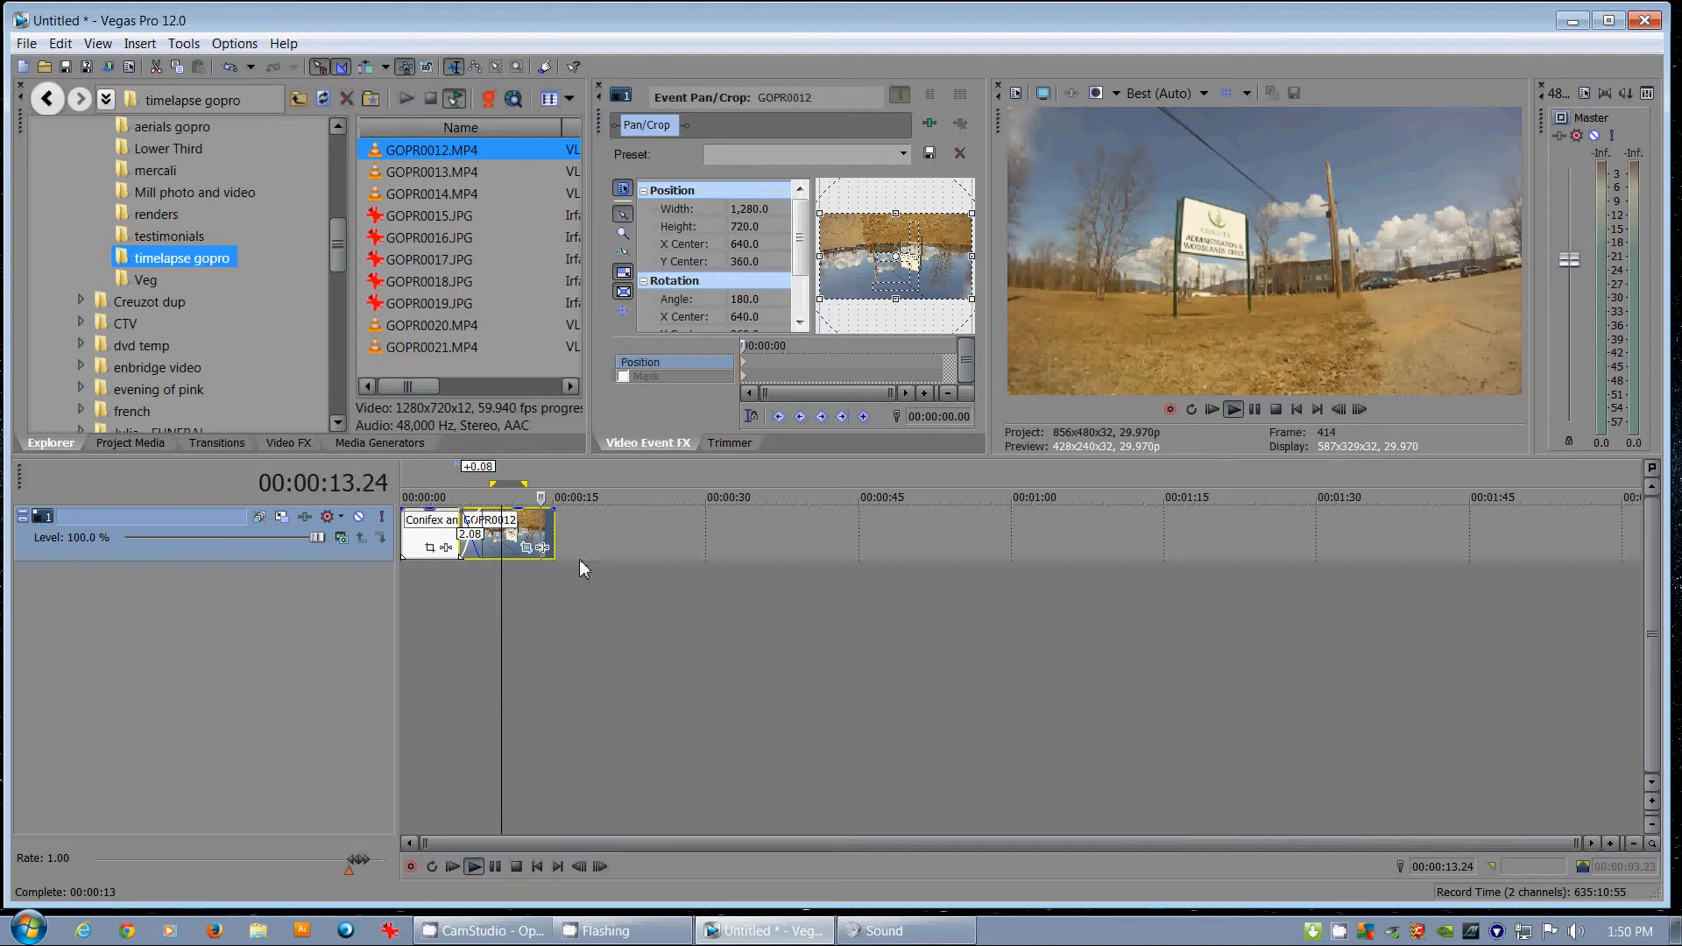
- Extend the end of the GOPR0012 clip by about 32 seconds and test starting and stopping timeline playback
left_click_drag(570, 536, 887, 536)
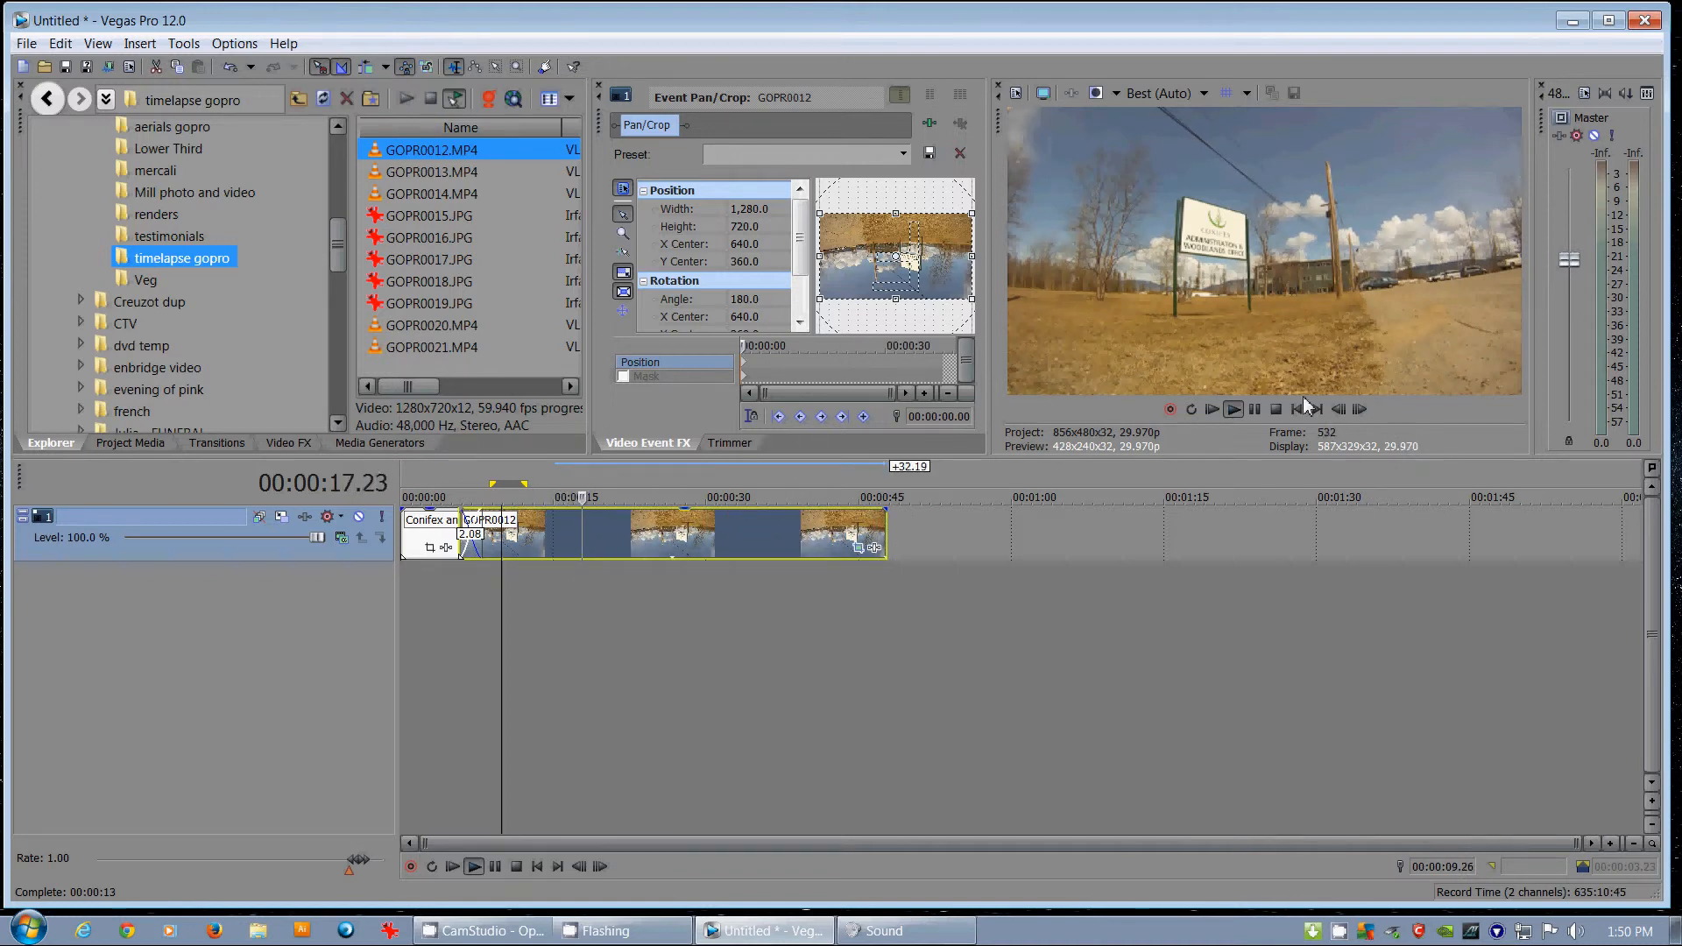
left_click(1276, 409)
left_click(1233, 410)
left_click(1275, 409)
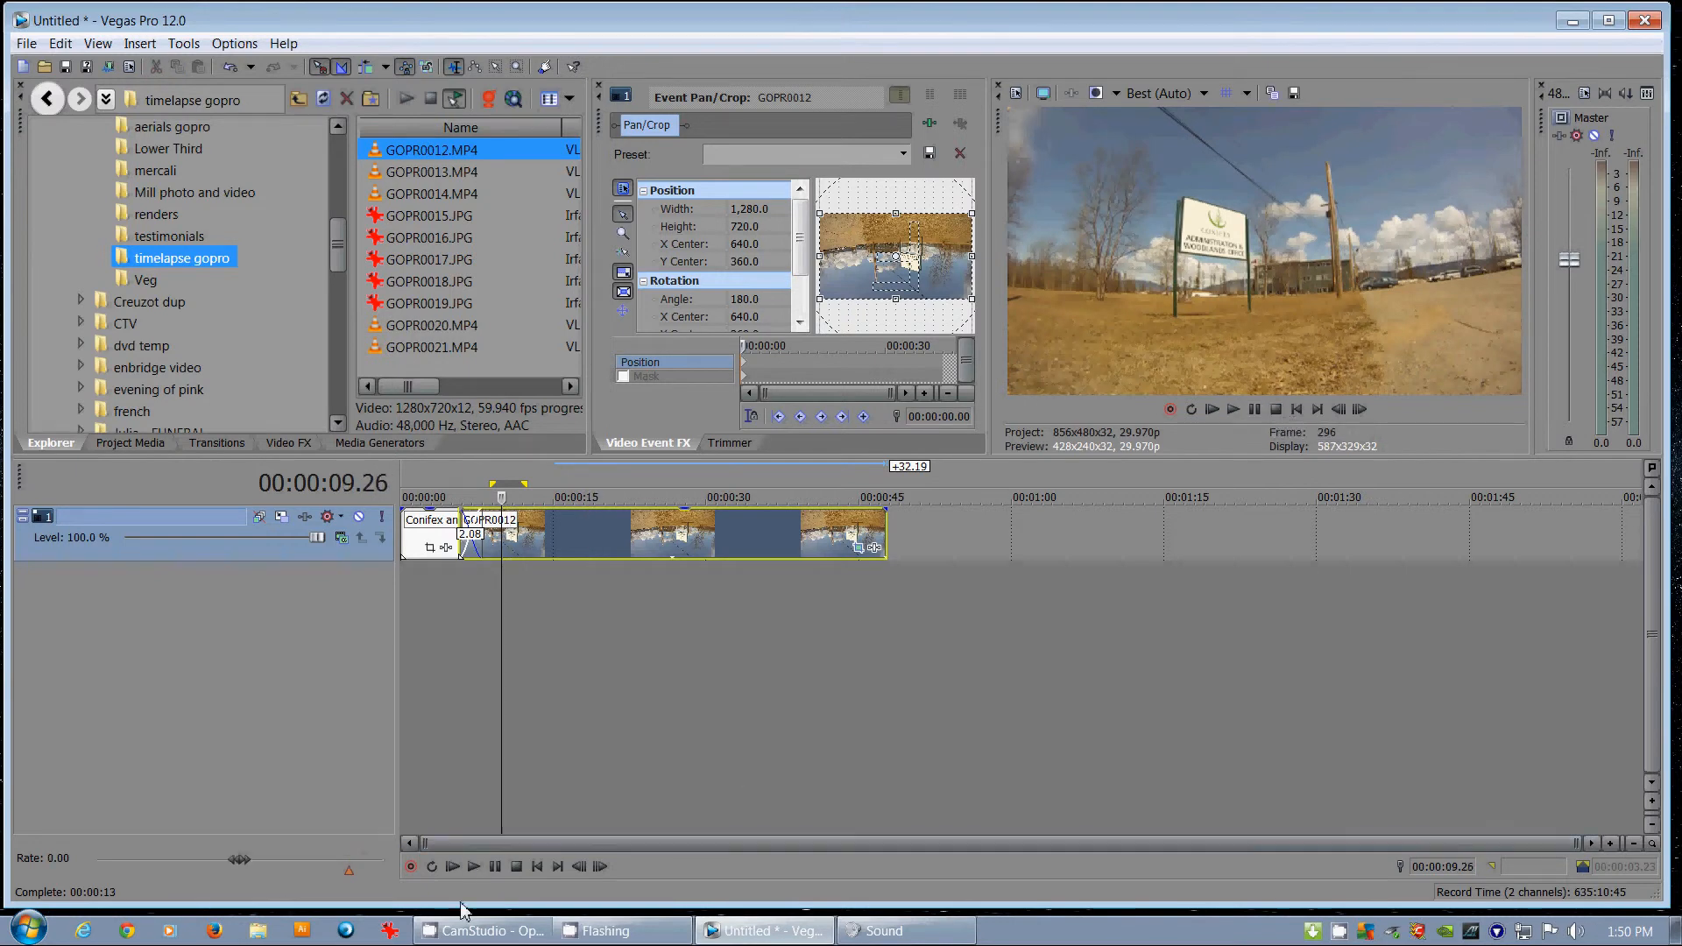
left_click(473, 865)
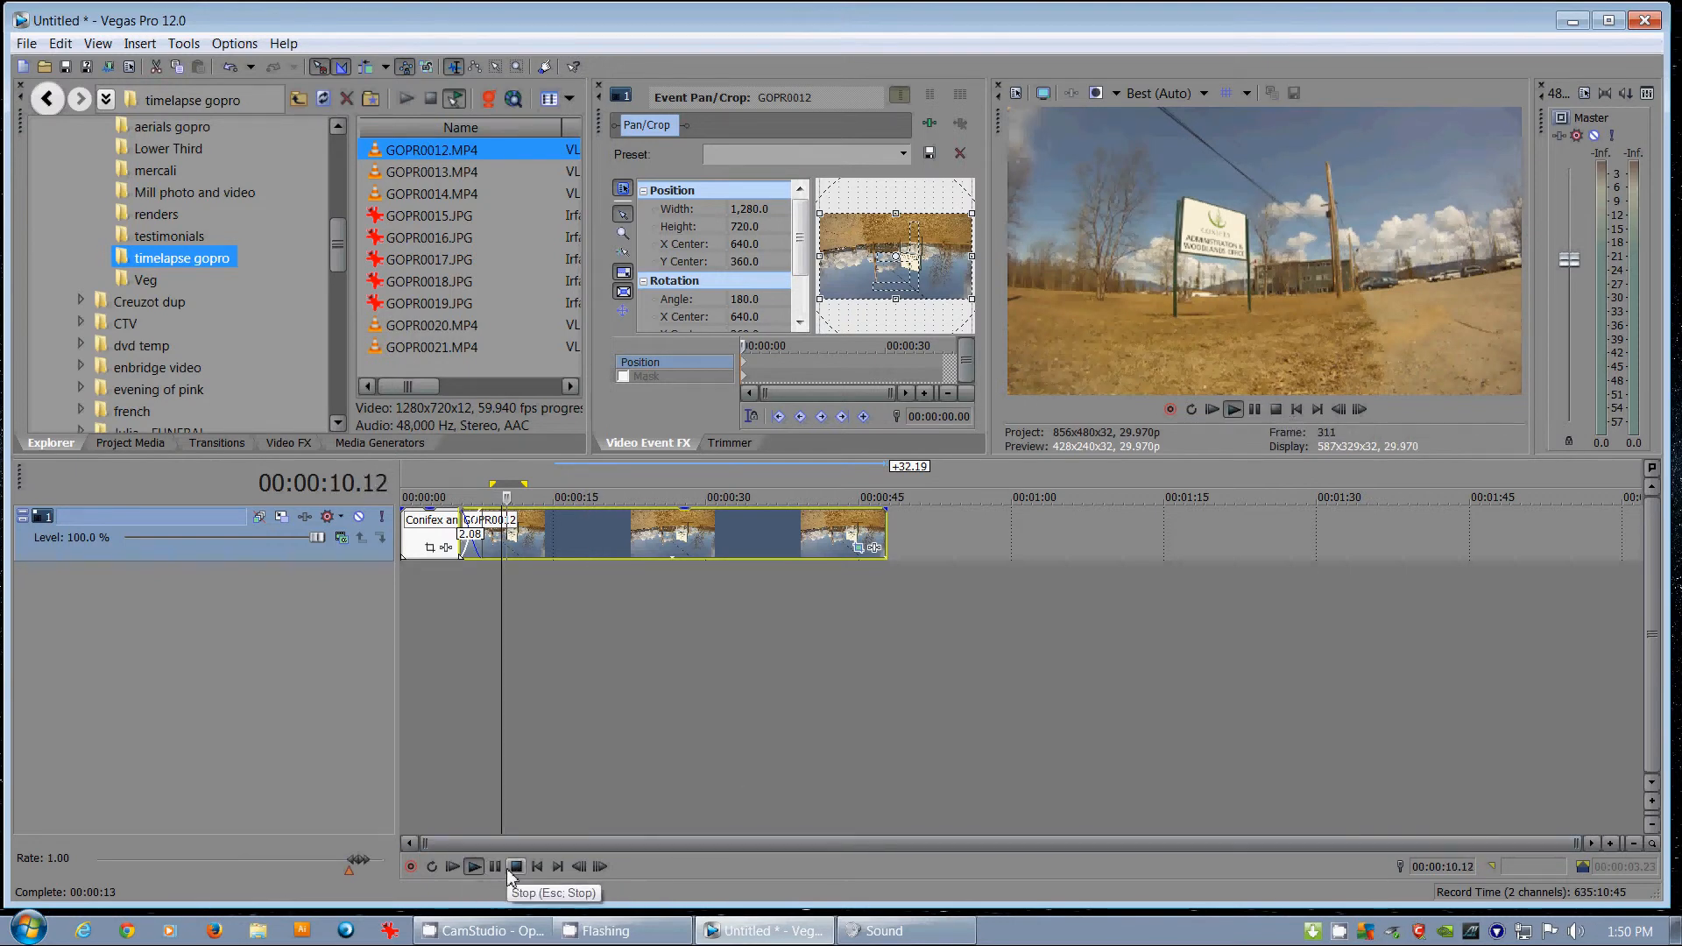
left_click(517, 866)
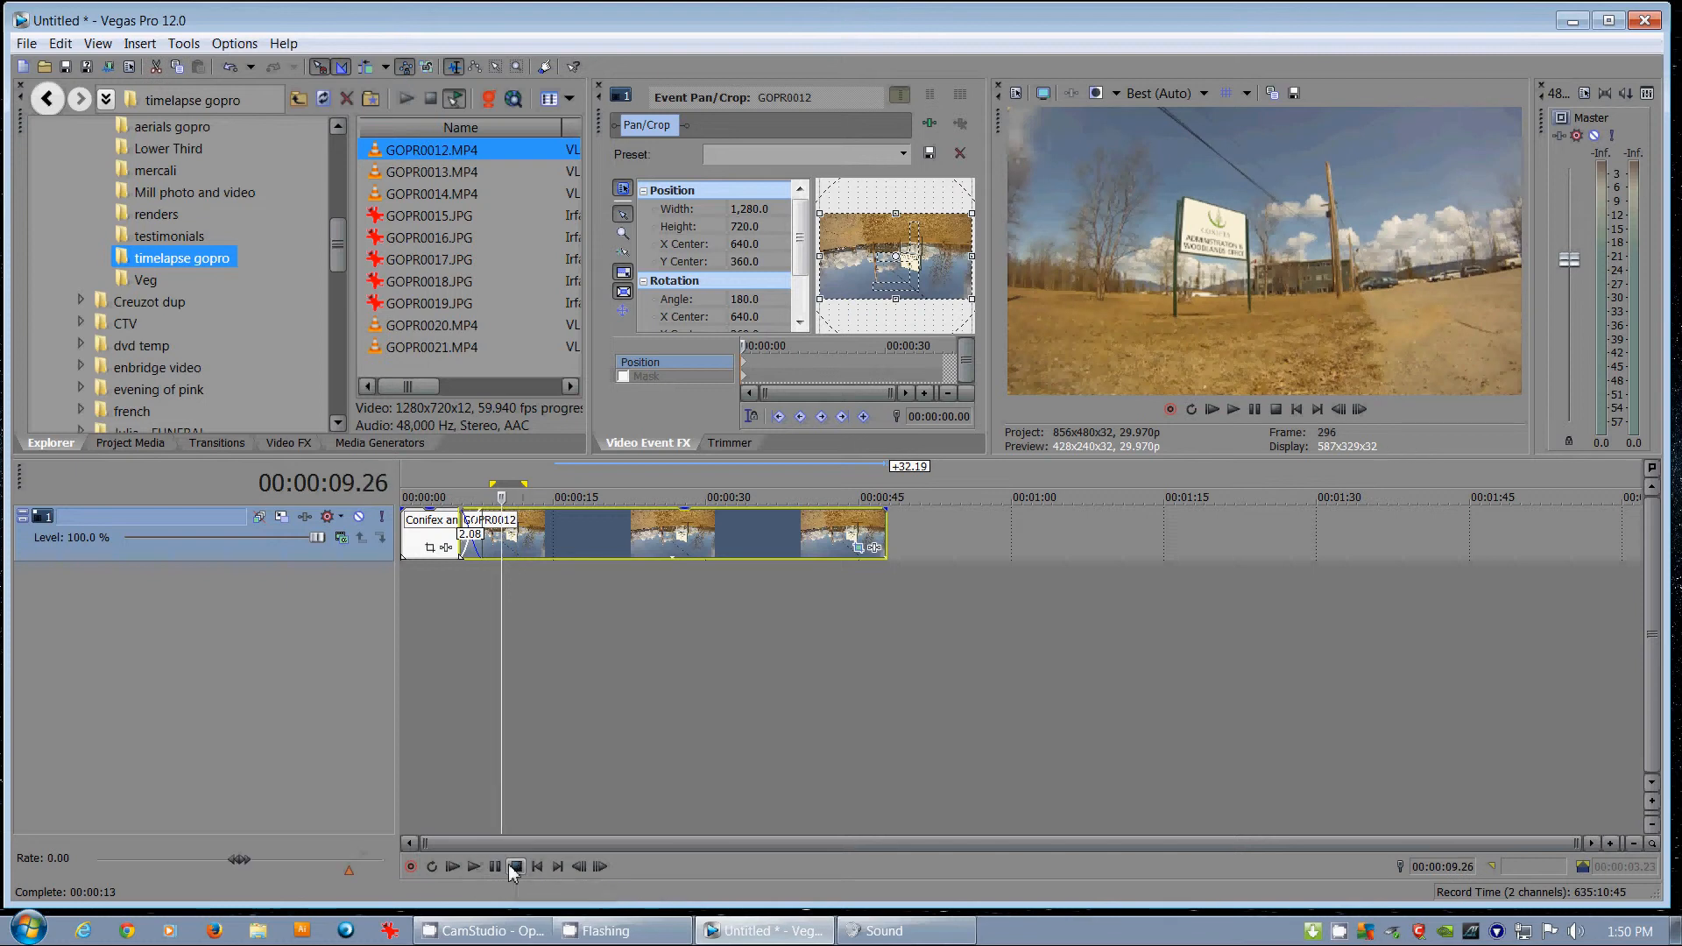
- Turn on loop playback and play a region of about 6 seconds starting near 00:00:15 in the GOPR0012 clip
left_click(432, 867)
left_click_drag(562, 474, 618, 497)
key("space")
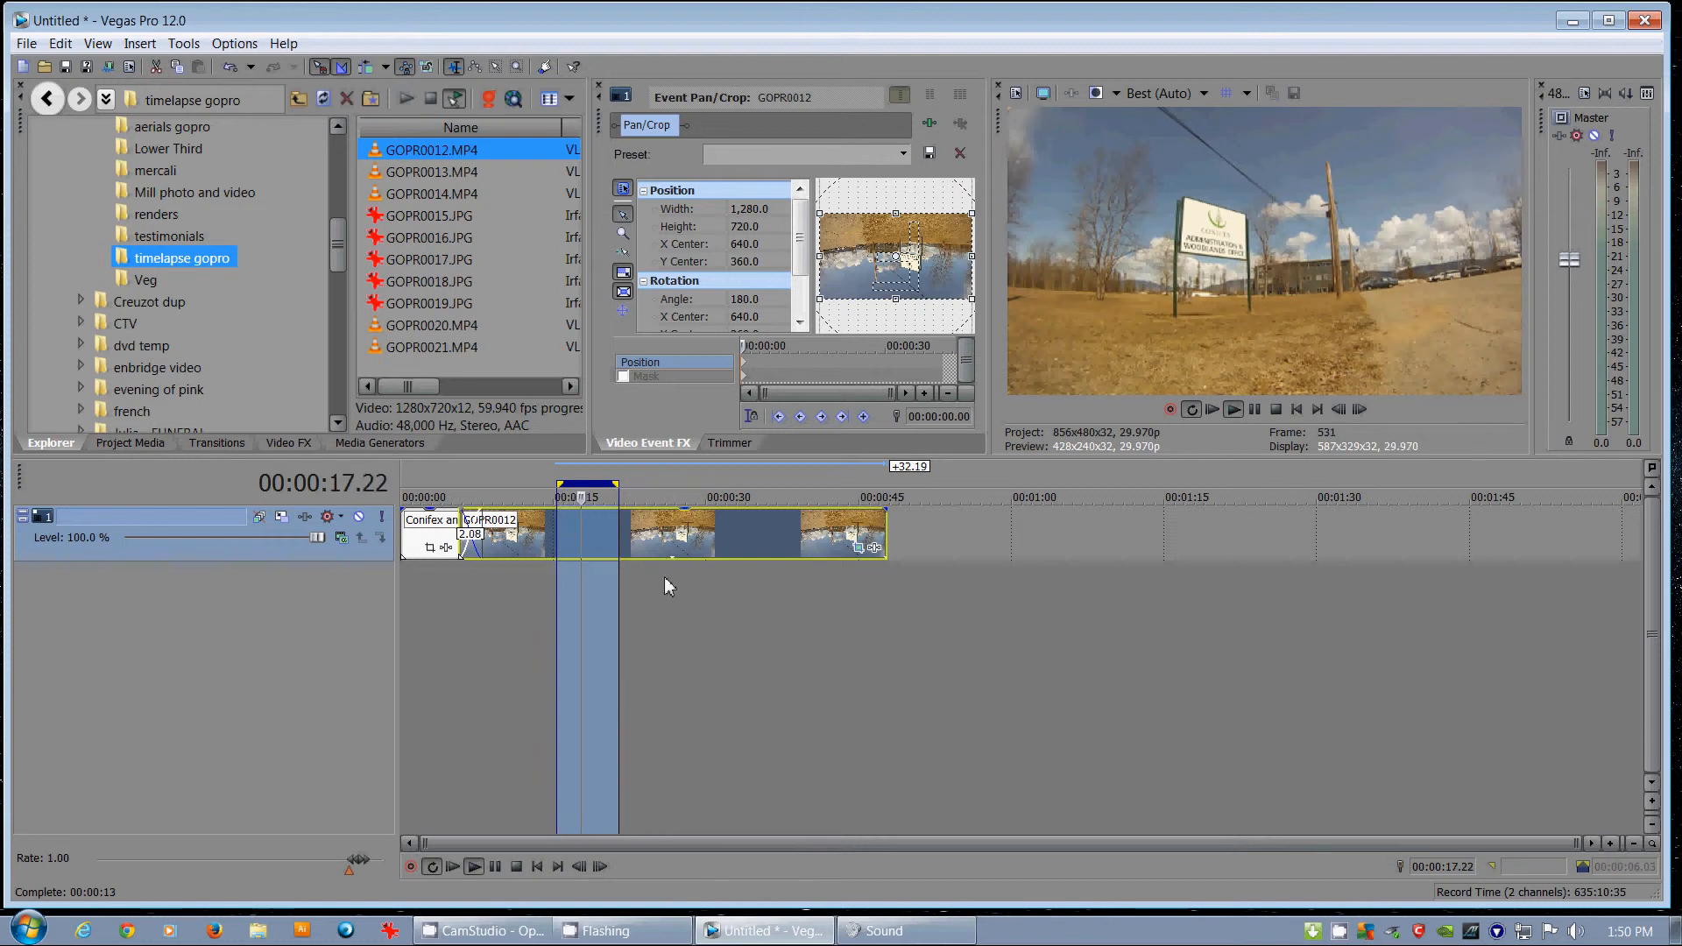
key("Return")
- Set the loop region over the crossfade between the Conifex and GOPR0012 clips, narrow it to about 3 seconds, and play it
left_click_drag(453, 487, 495, 487)
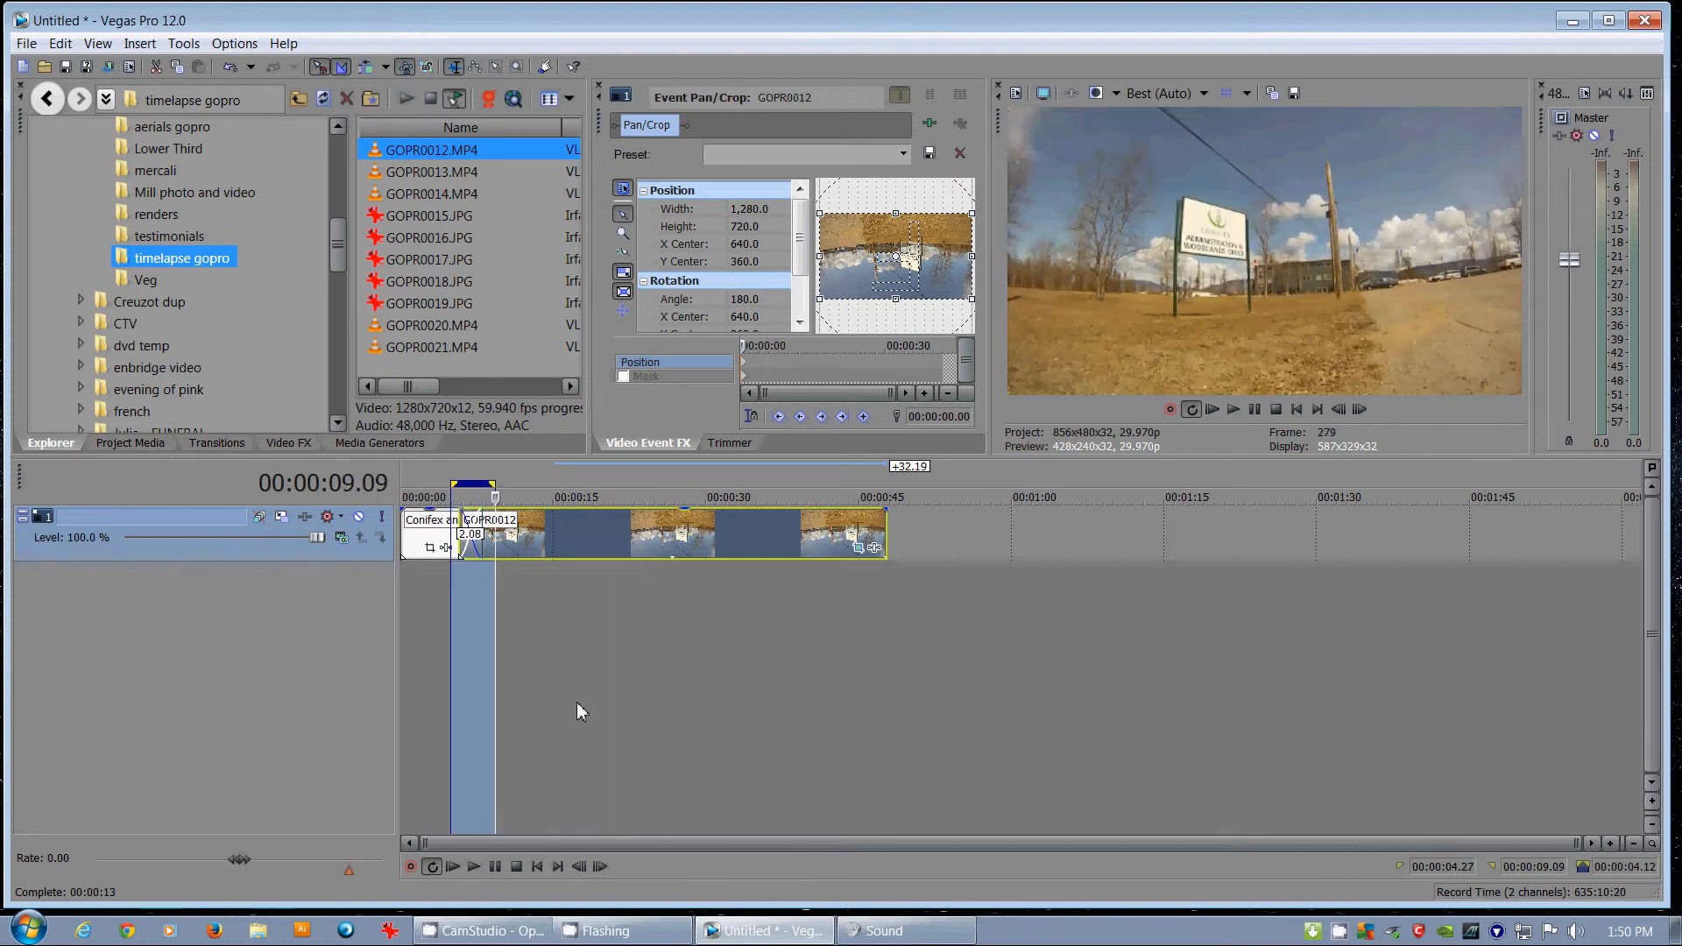
key("space")
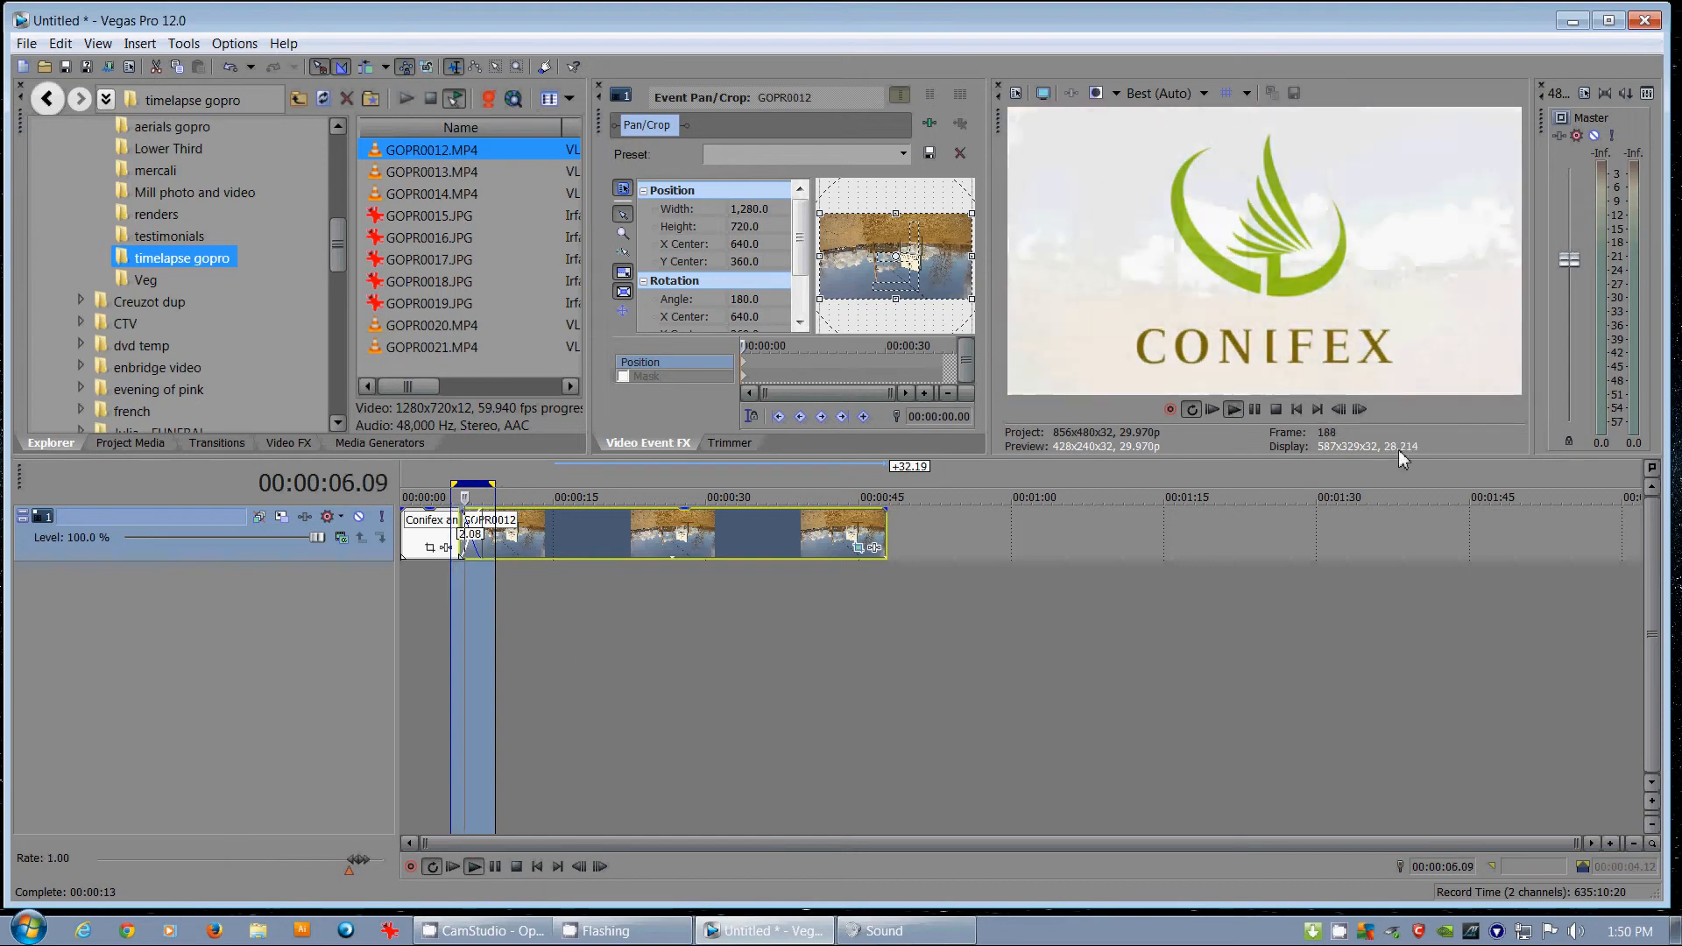
key("Return")
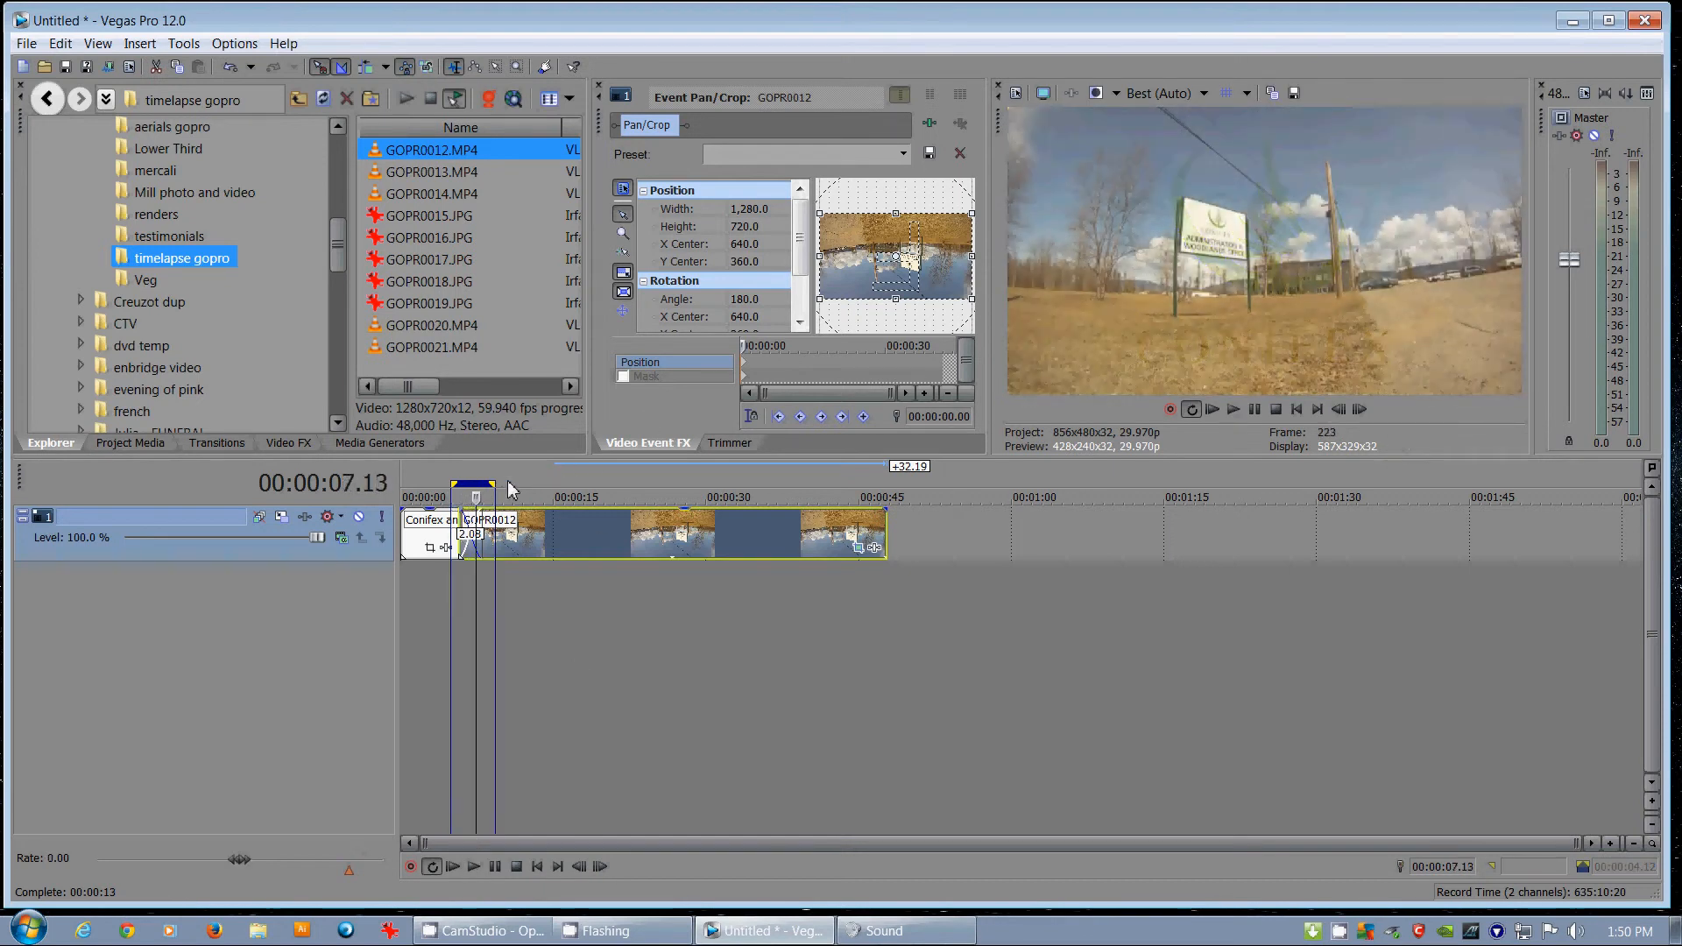
left_click_drag(494, 485, 461, 485)
key("space")
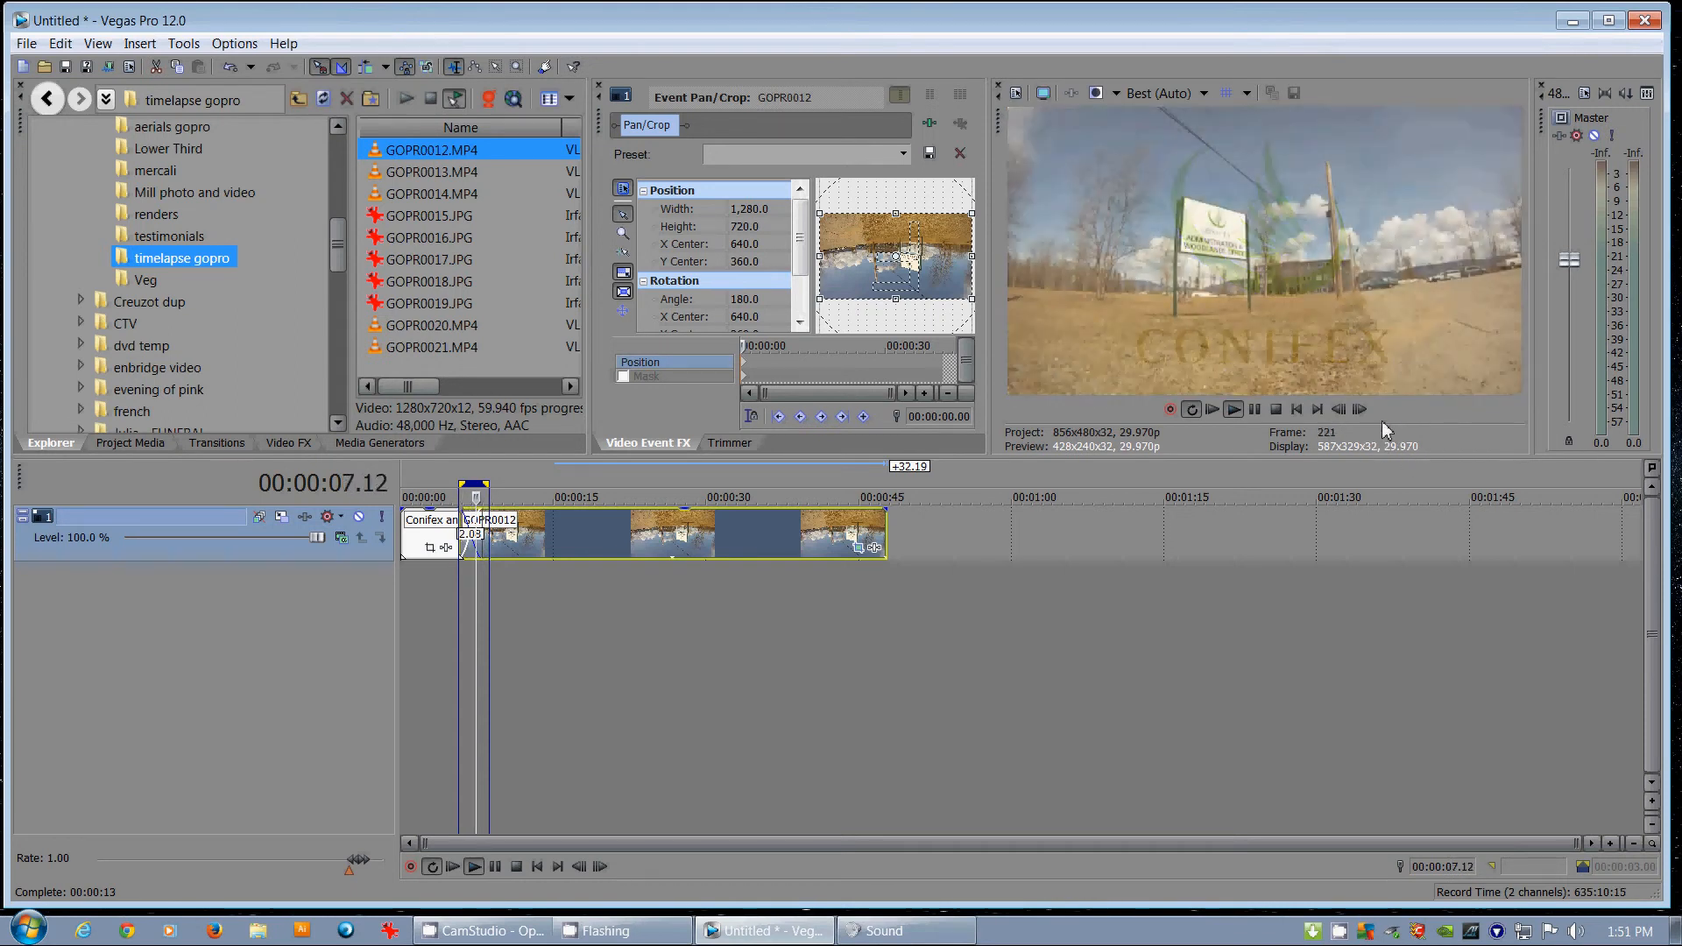
- Move the GOPR0012 clip 1 second 22 frames later to shorten the crossfade, and place the cursor at 00:00:17.22
left_click_drag(744, 517, 761, 517)
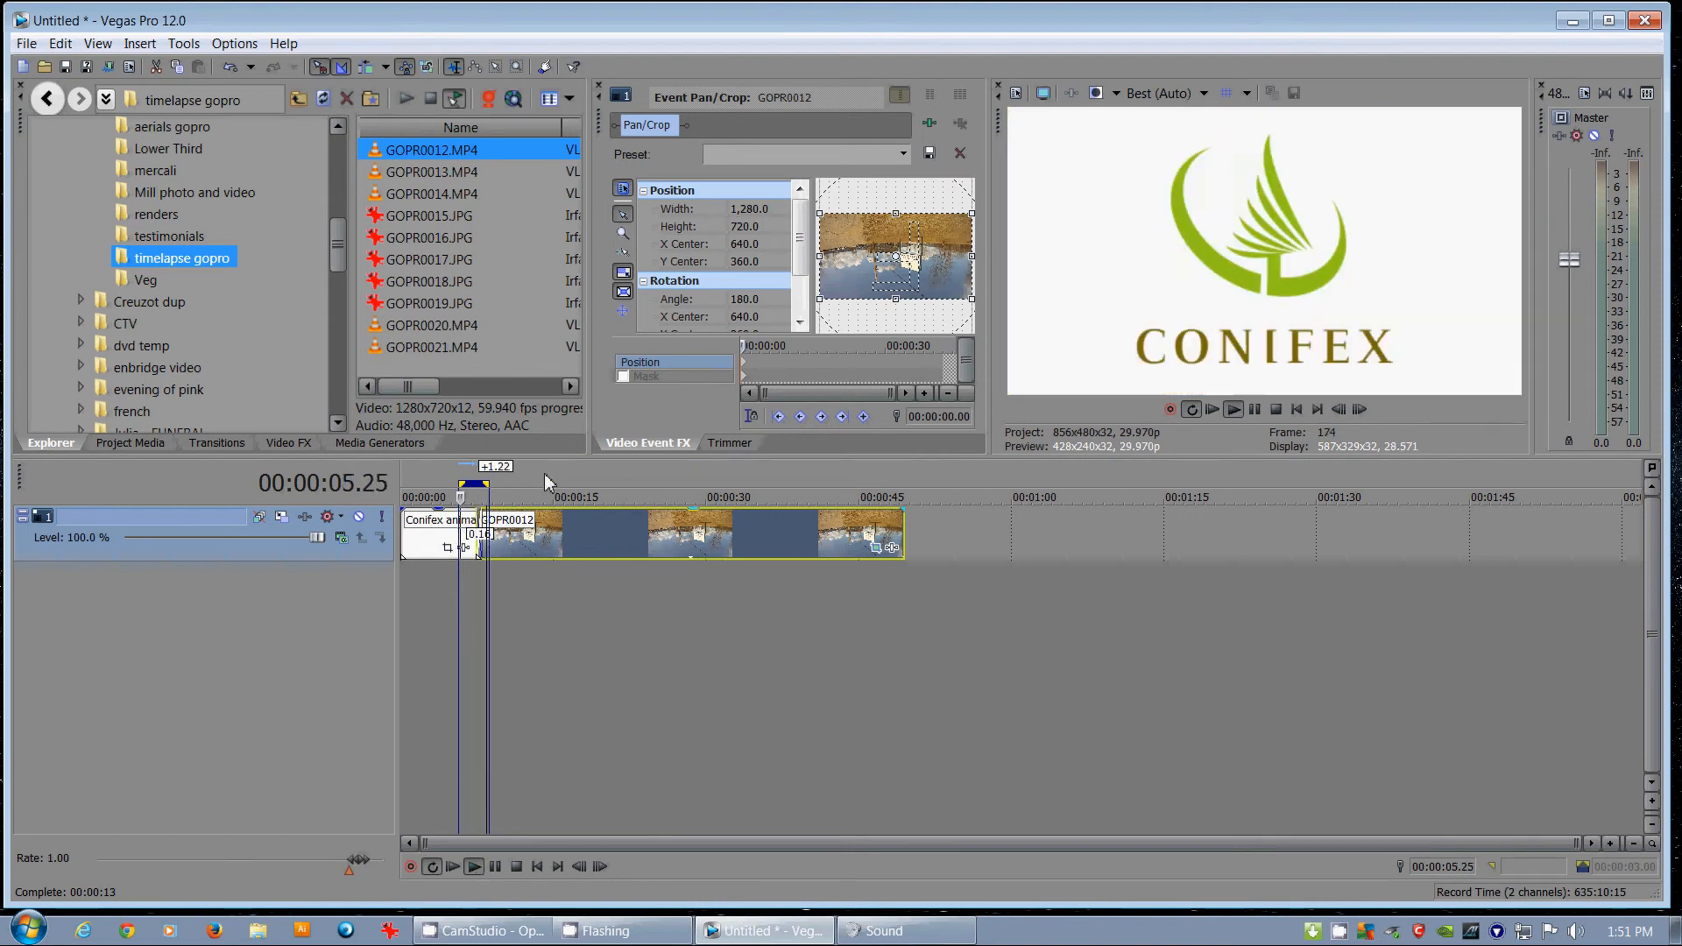
left_click(544, 473)
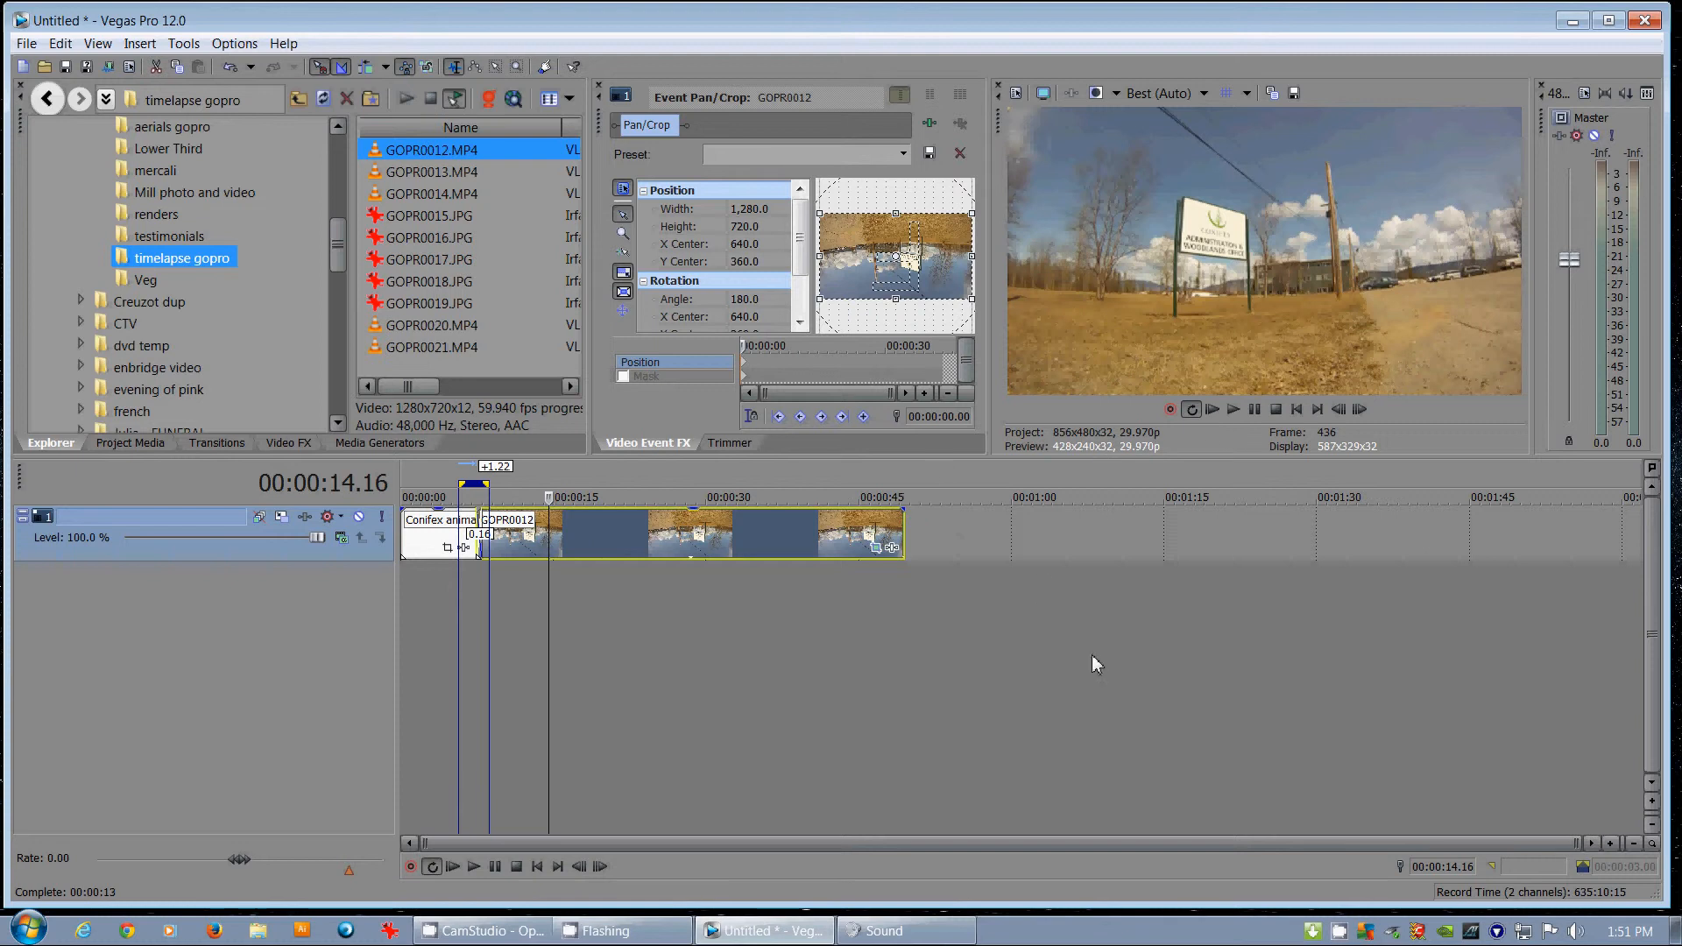
left_click(592, 473)
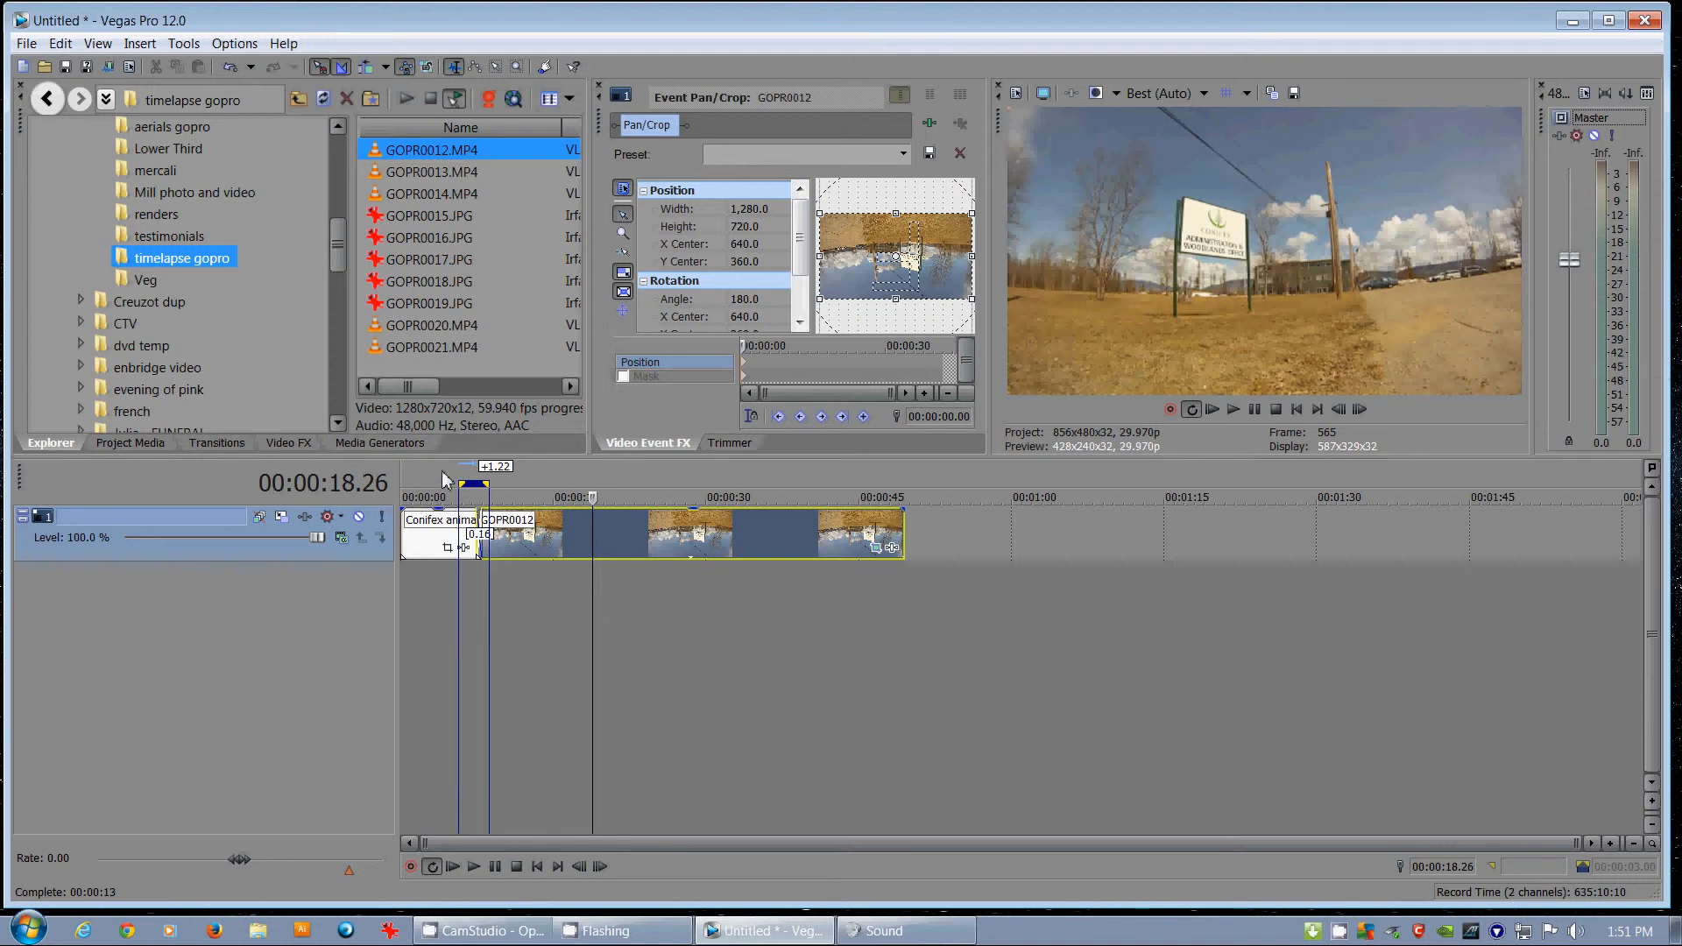
left_click(581, 479)
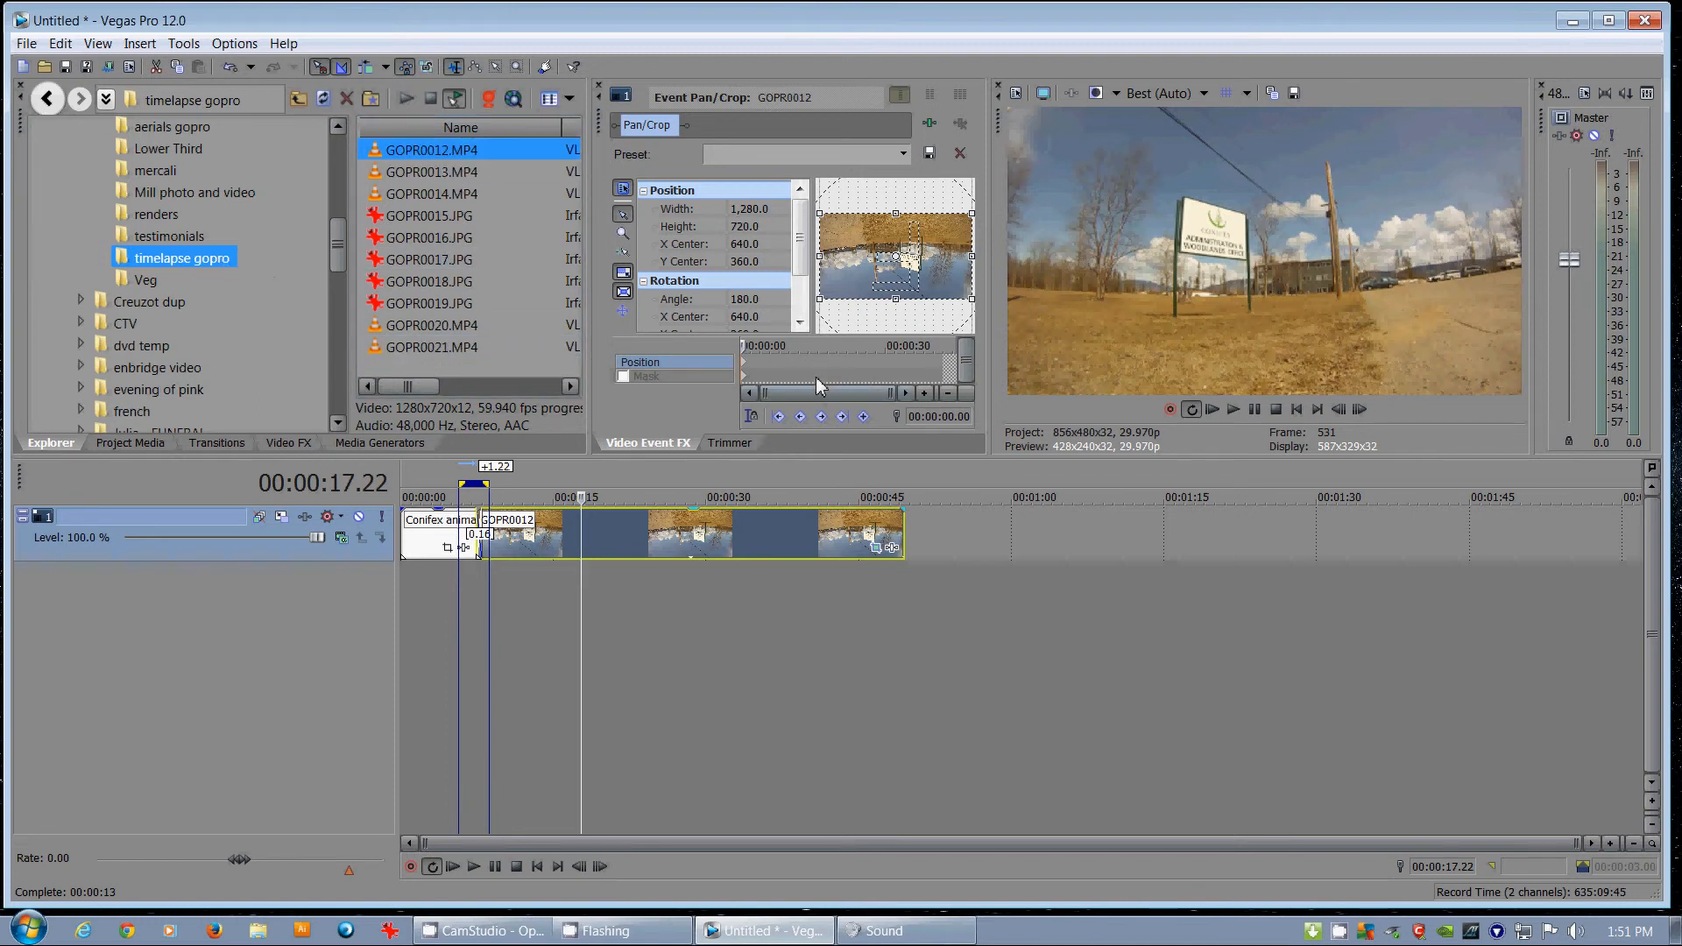
- Select 00:06:48.04 to 00:10:31.58 of GOPR0012.MP4 in the Trimmer, place its audio on a new track below the video, and play it
double_click(415, 156)
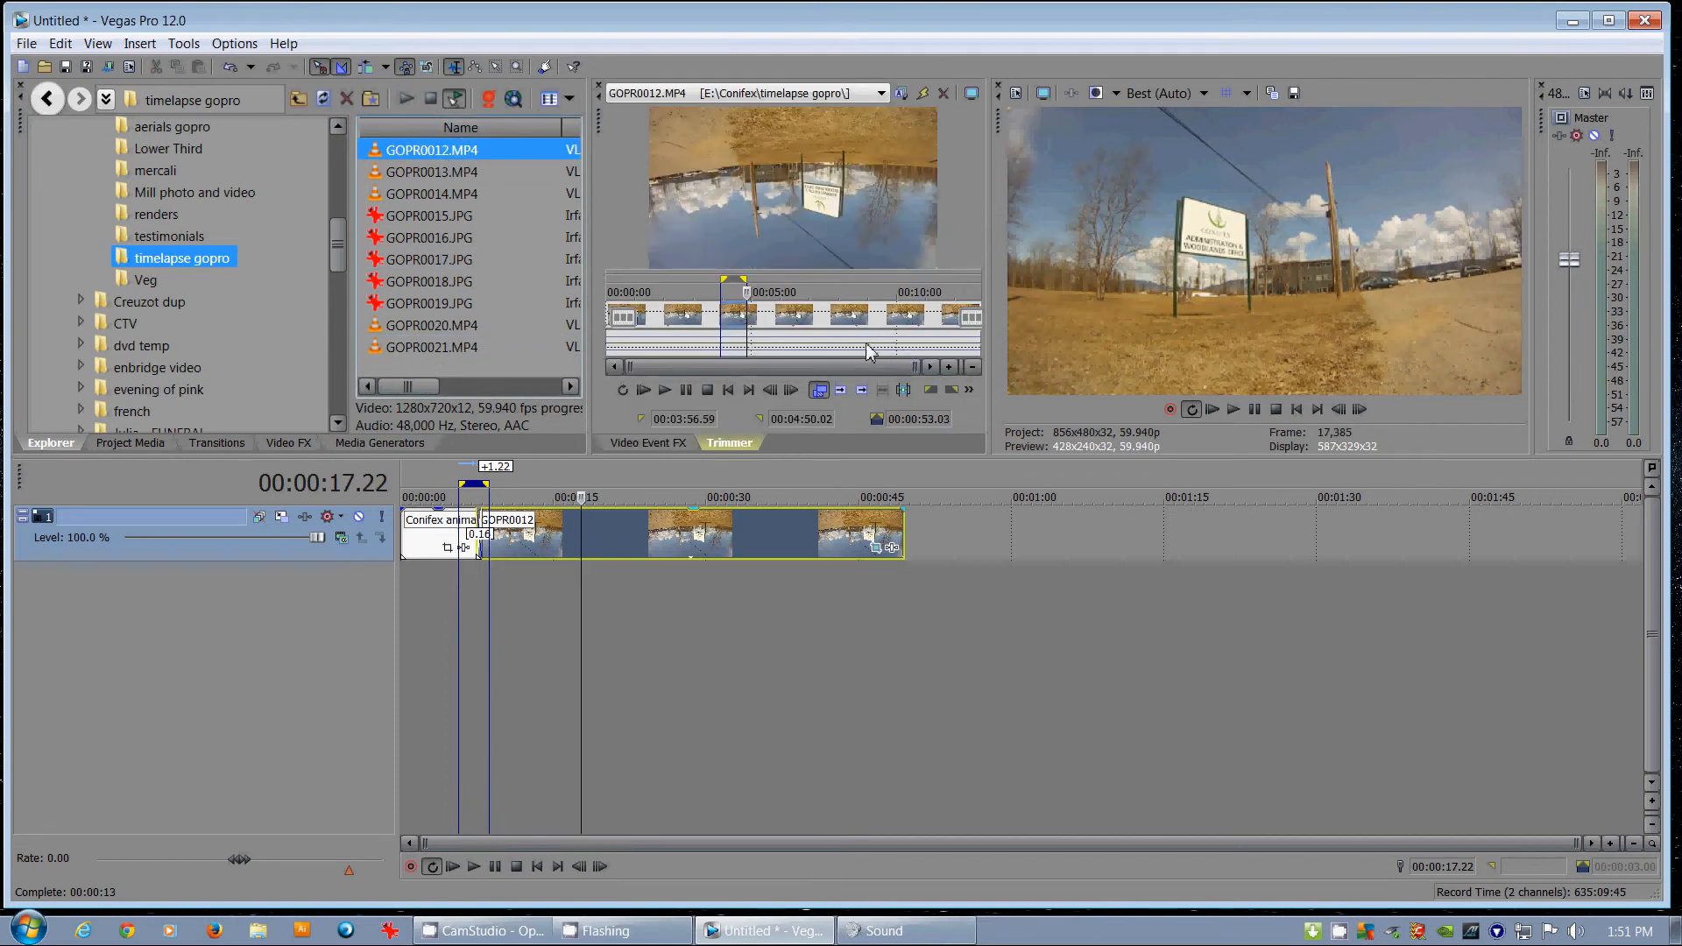
left_click_drag(804, 355, 911, 355)
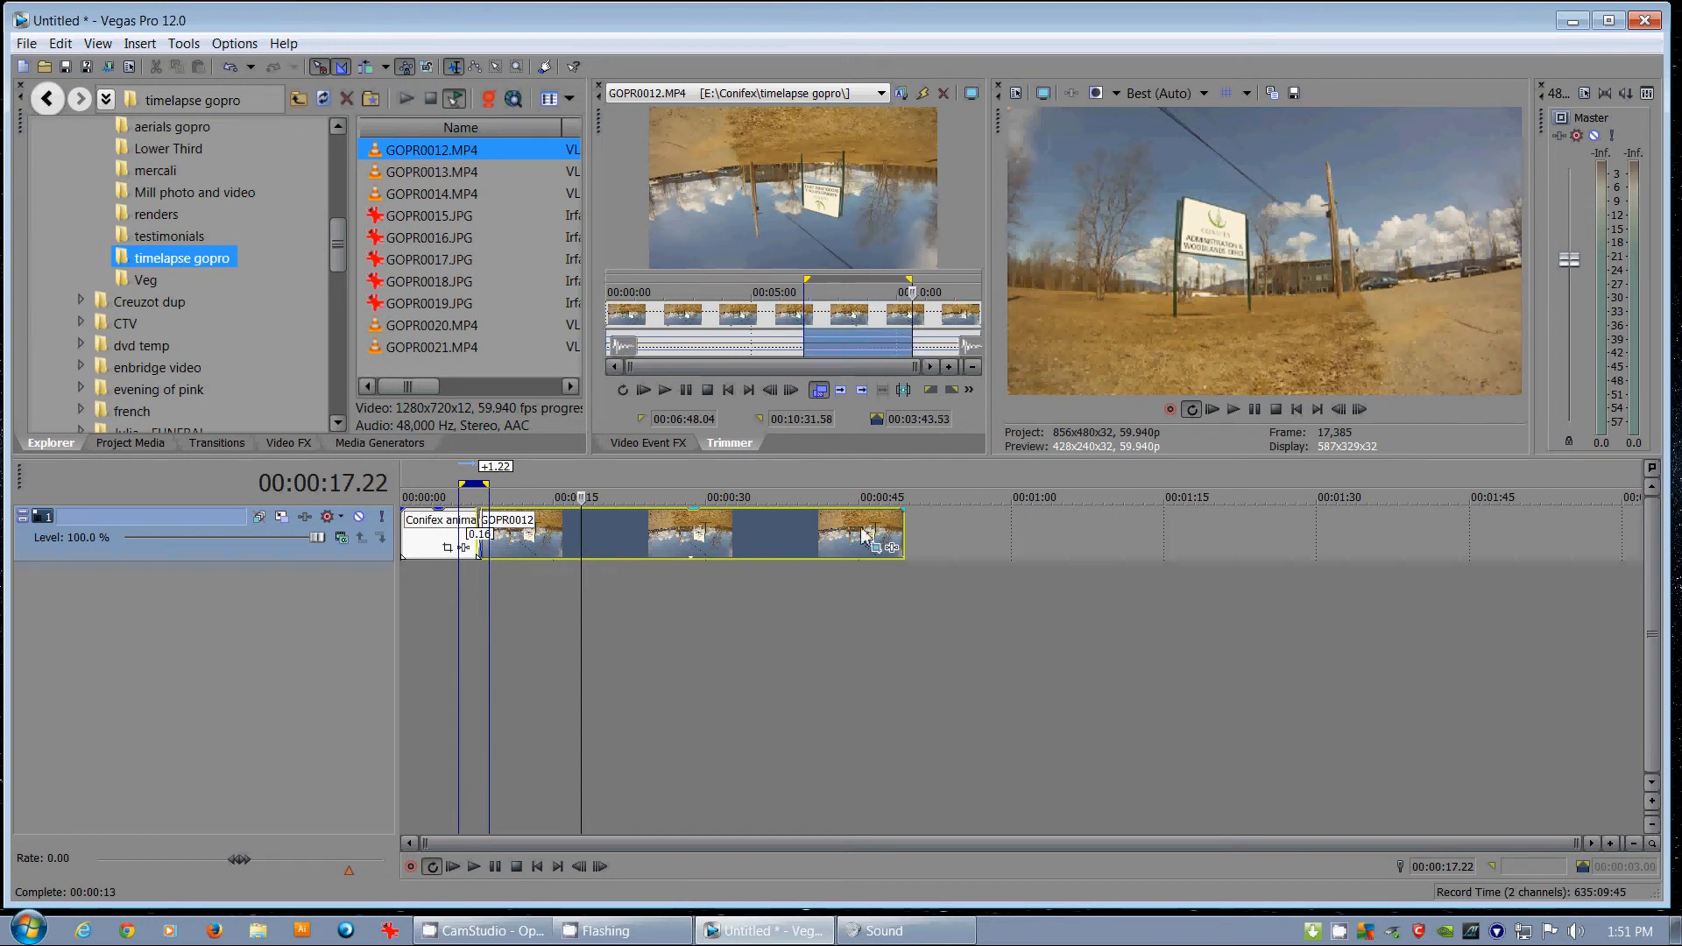
left_click_drag(414, 608, 415, 608)
left_click(545, 600)
key("space")
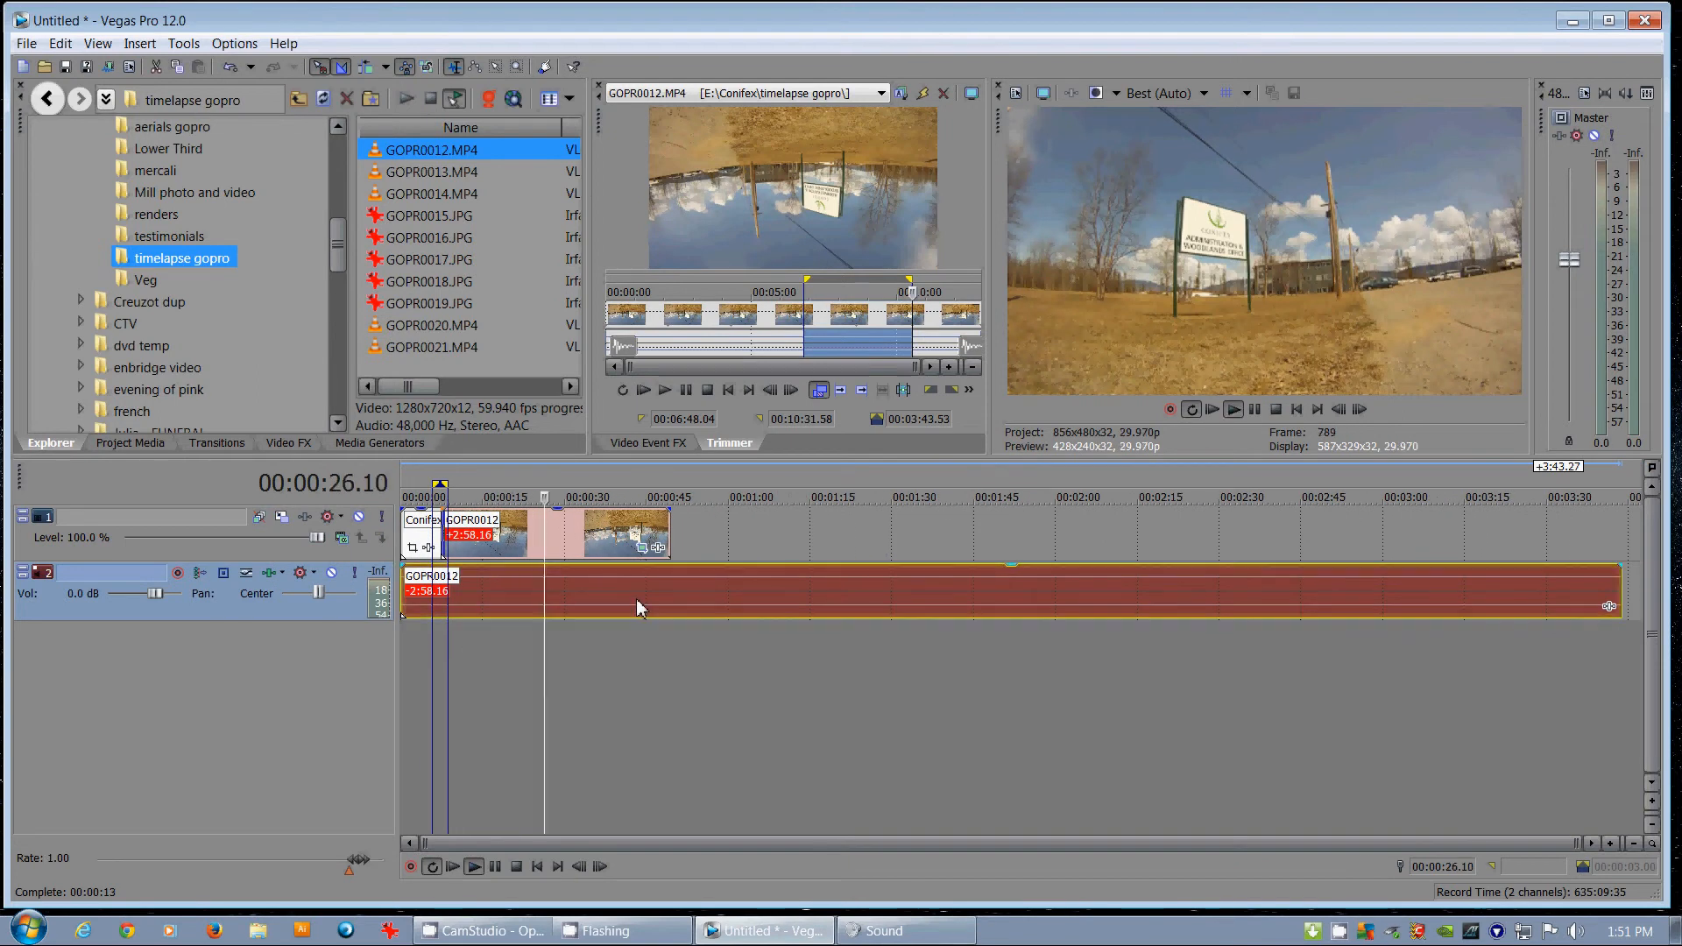
key("Return")
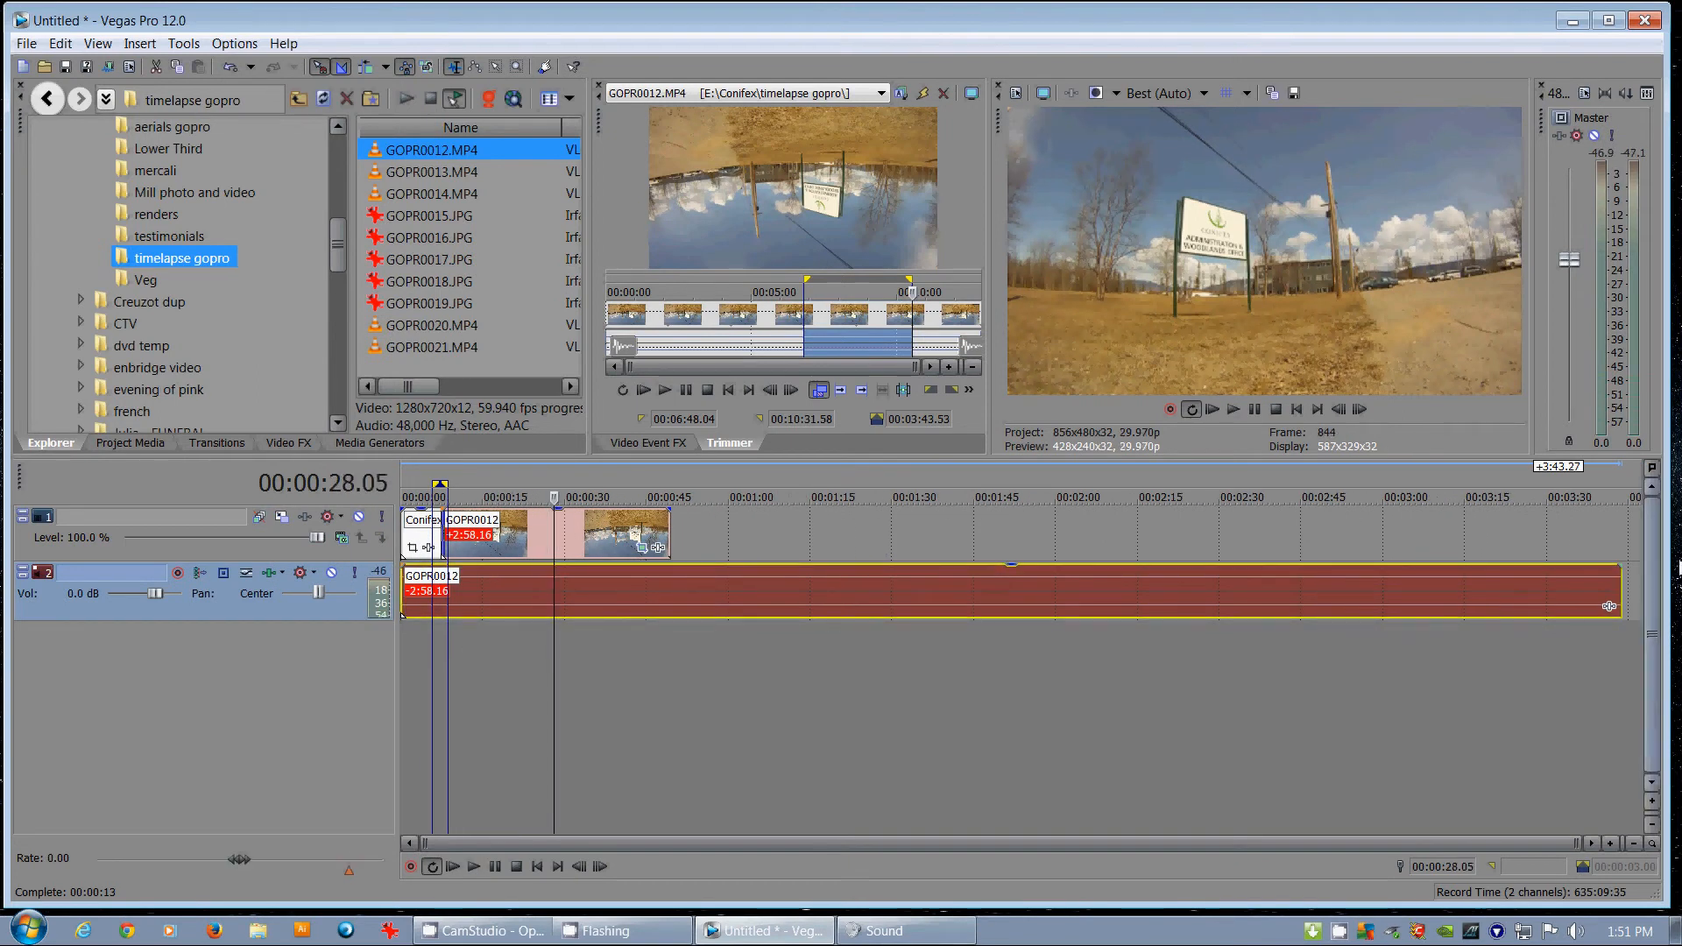
- Shorten the GOPR0012 audio clip to roughly the end of the video, and delete it from the audio track
left_click_drag(1621, 590, 687, 585)
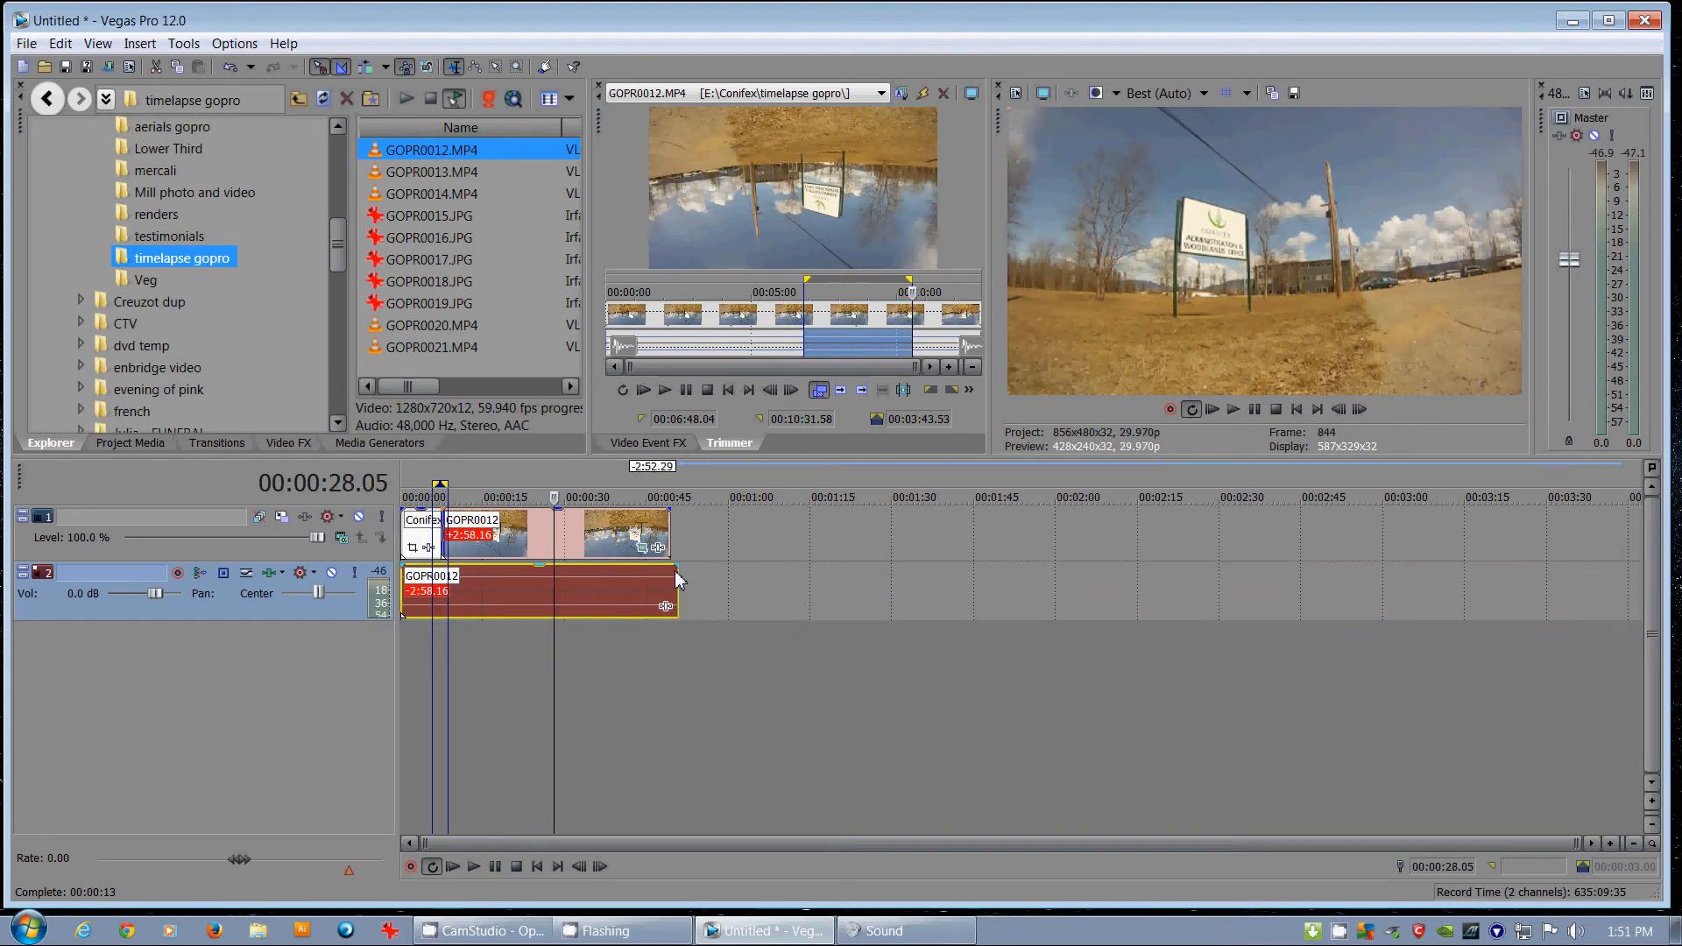
left_click(592, 585)
key("Delete")
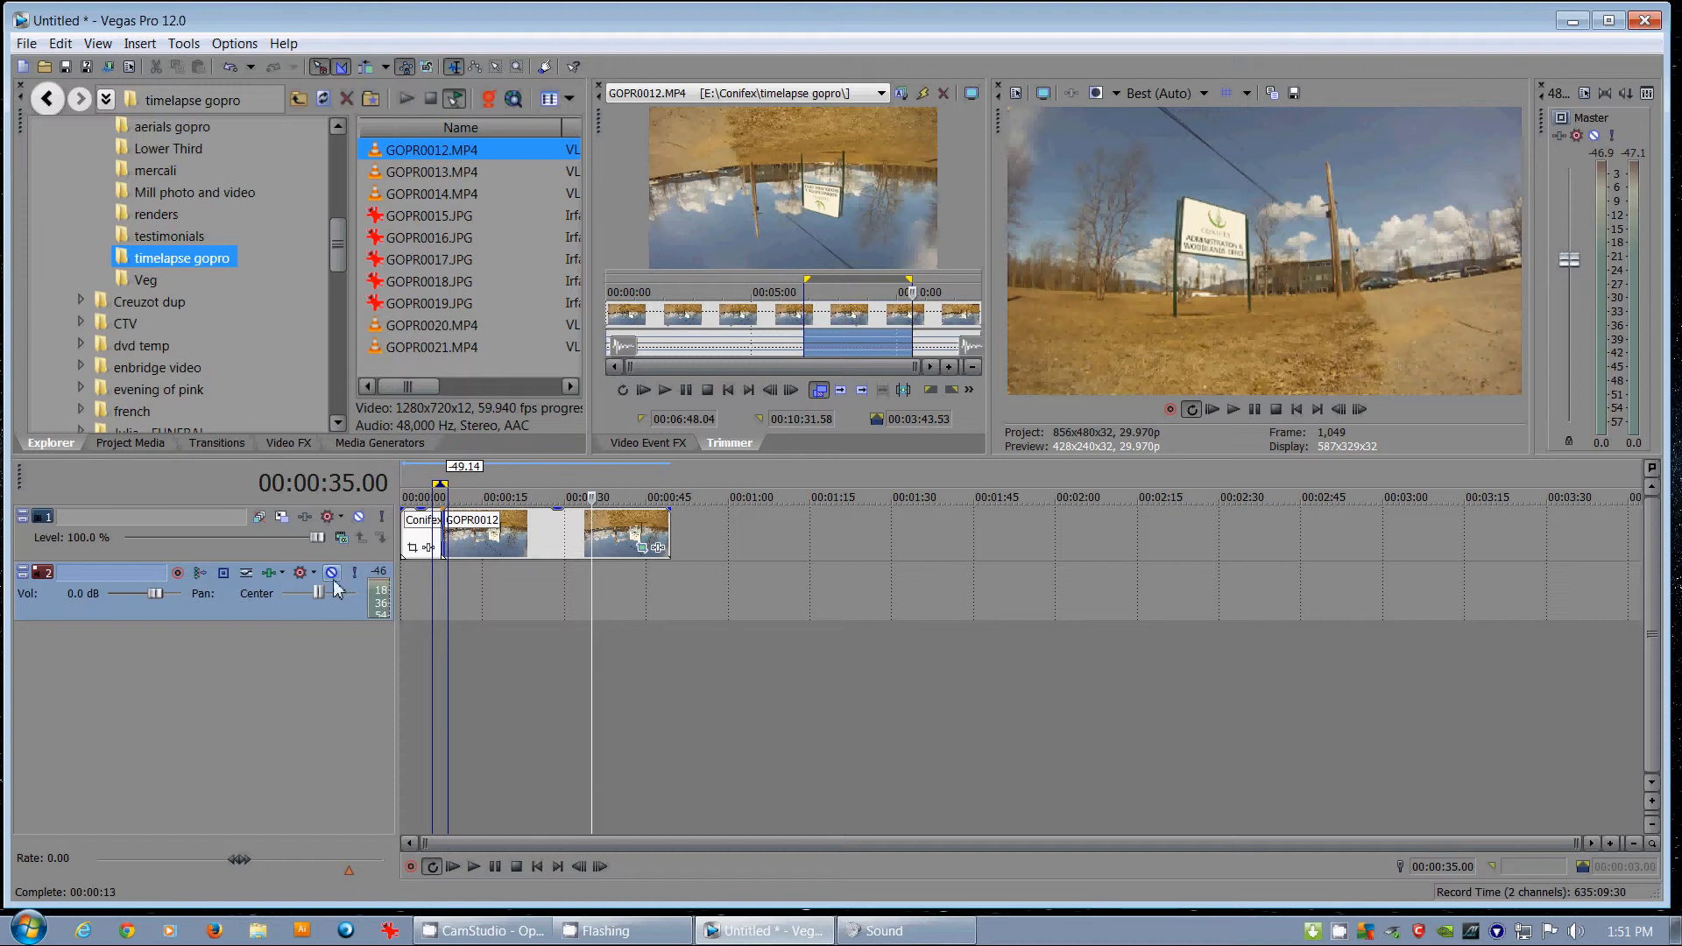
- Look over the available commands for the audio and video tracks, and widen the track header area
right_click(76, 608)
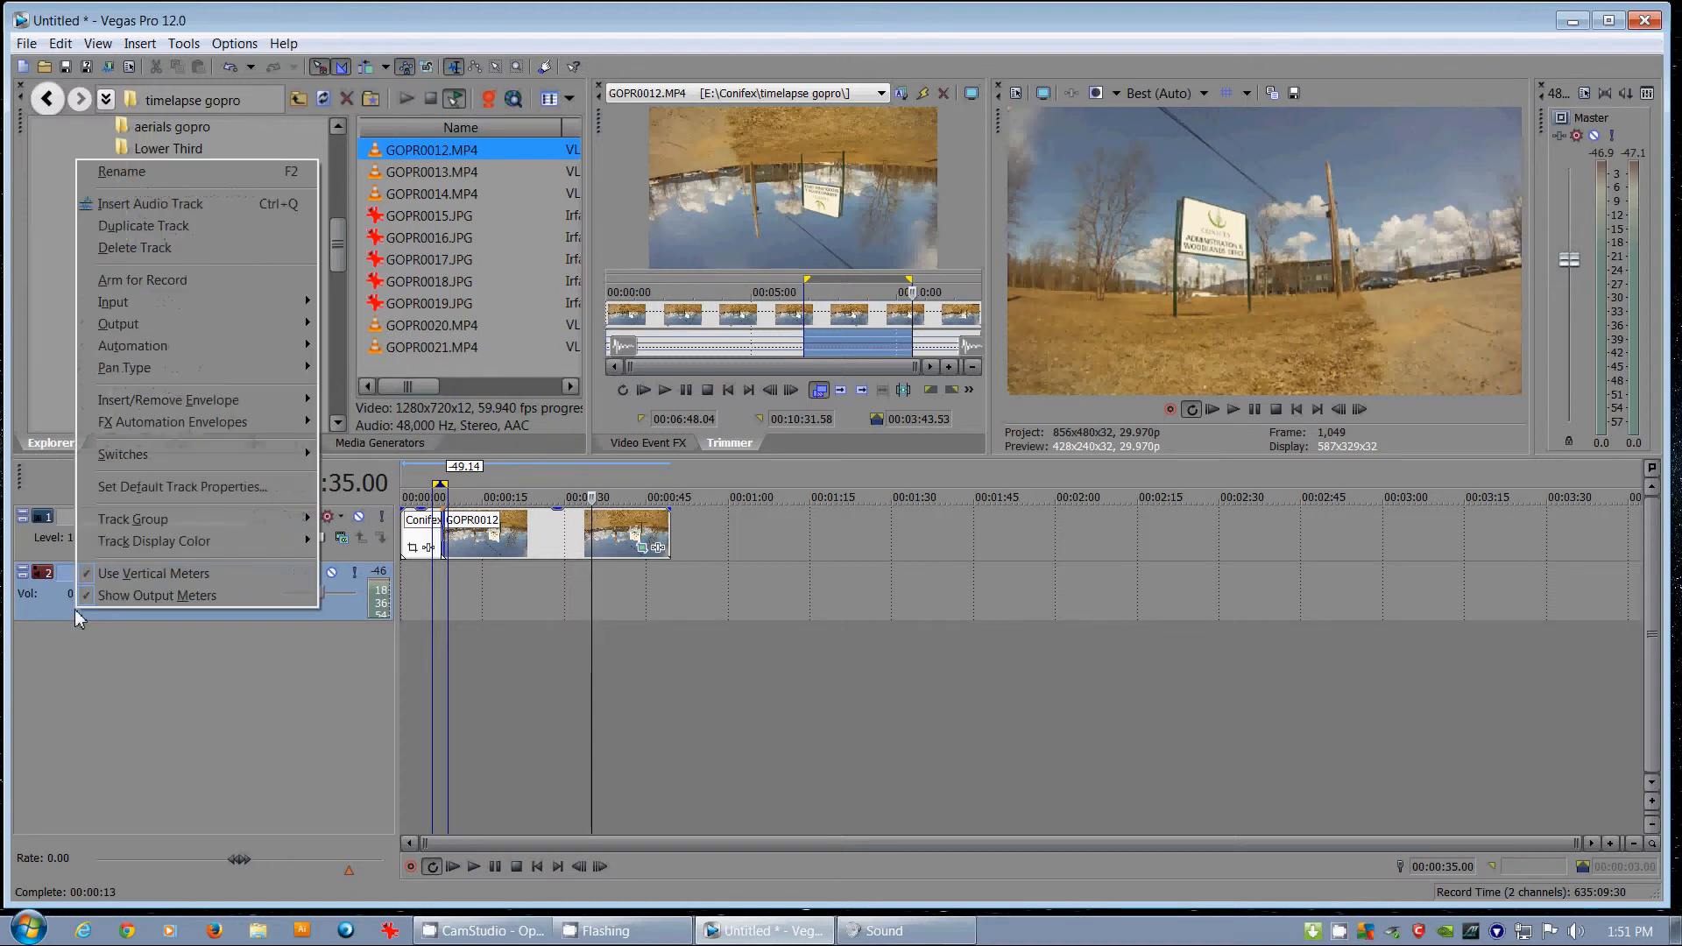
left_click(55, 612)
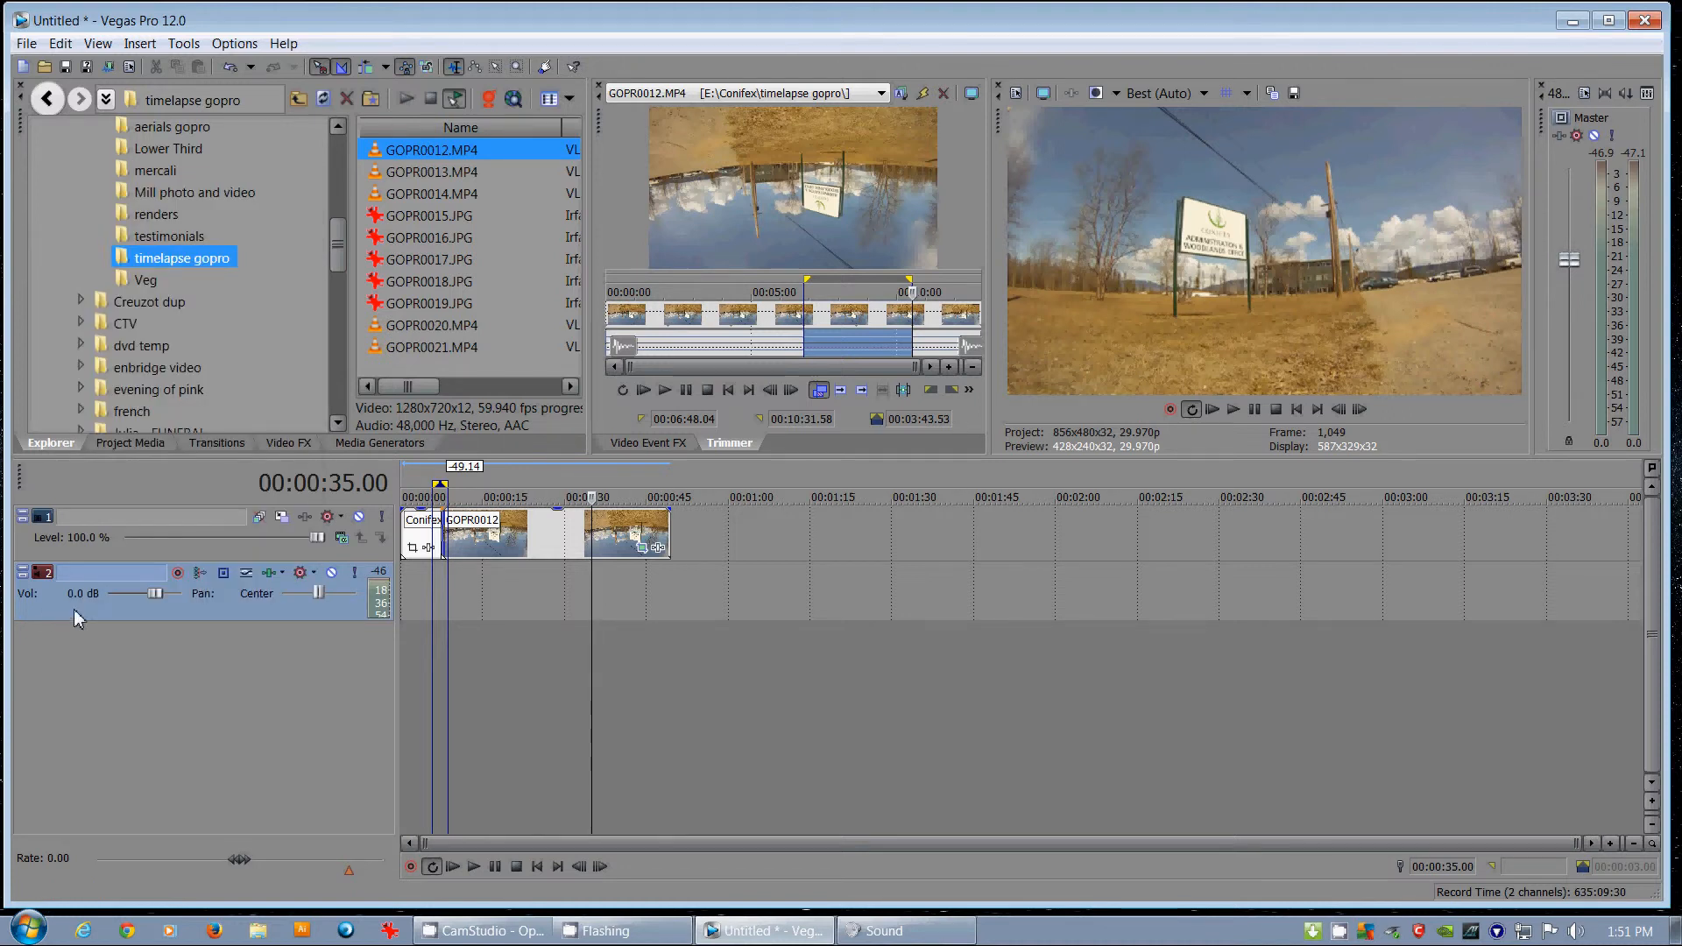
right_click(145, 554)
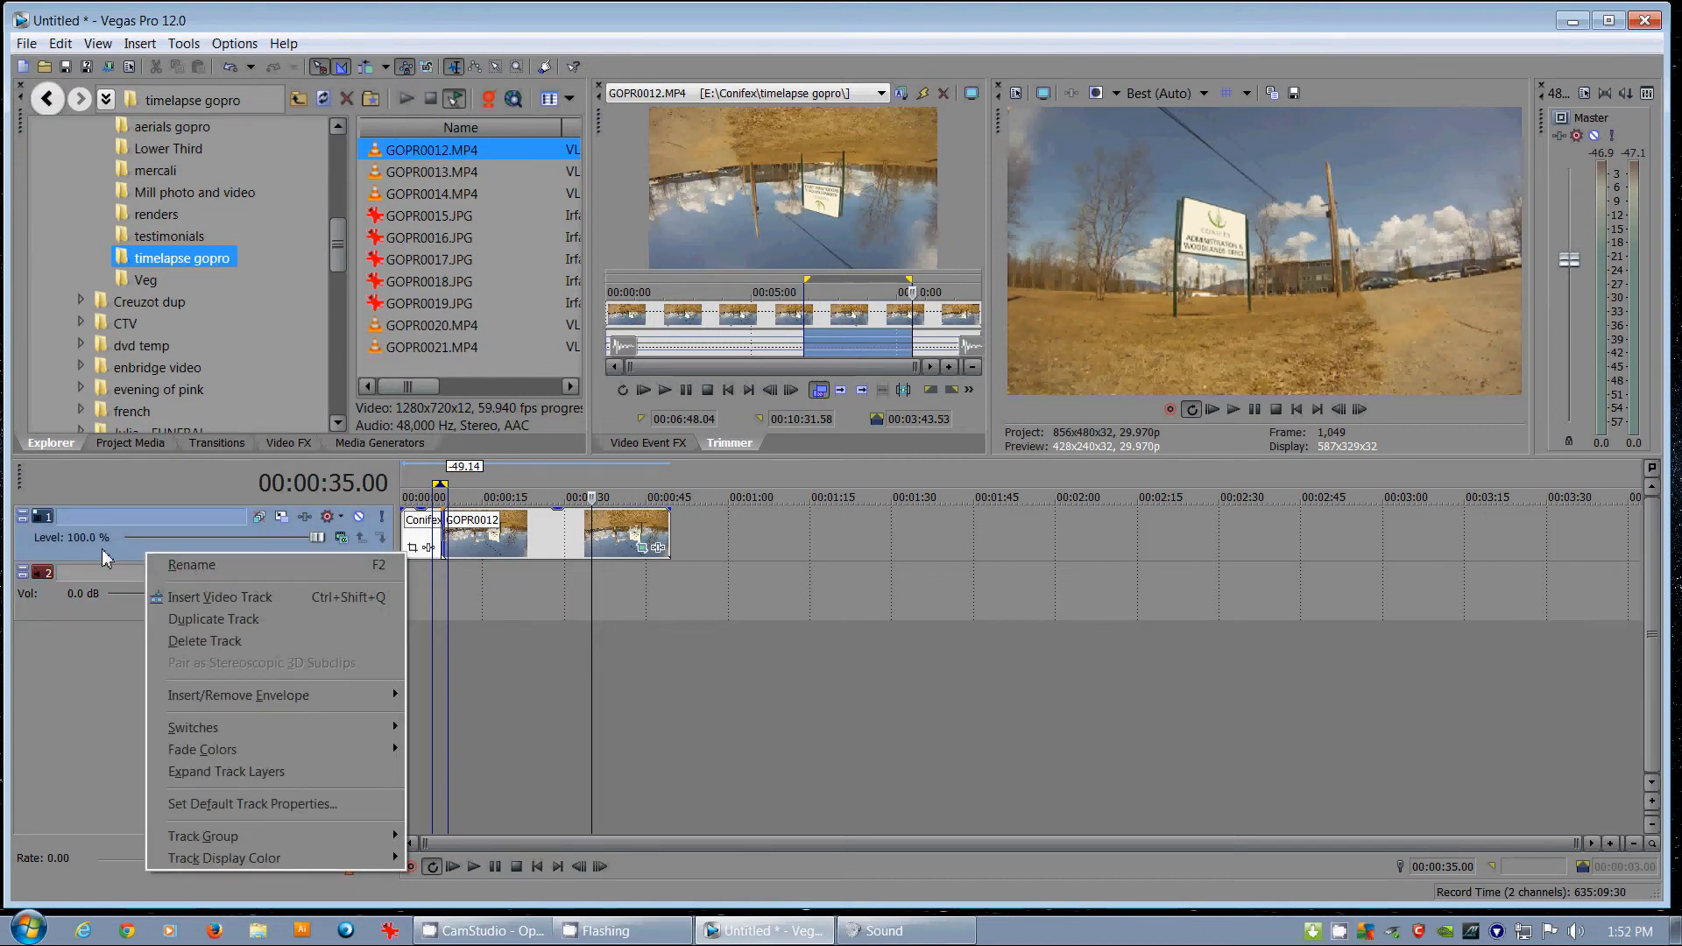
left_click(261, 554)
left_click_drag(401, 536, 461, 536)
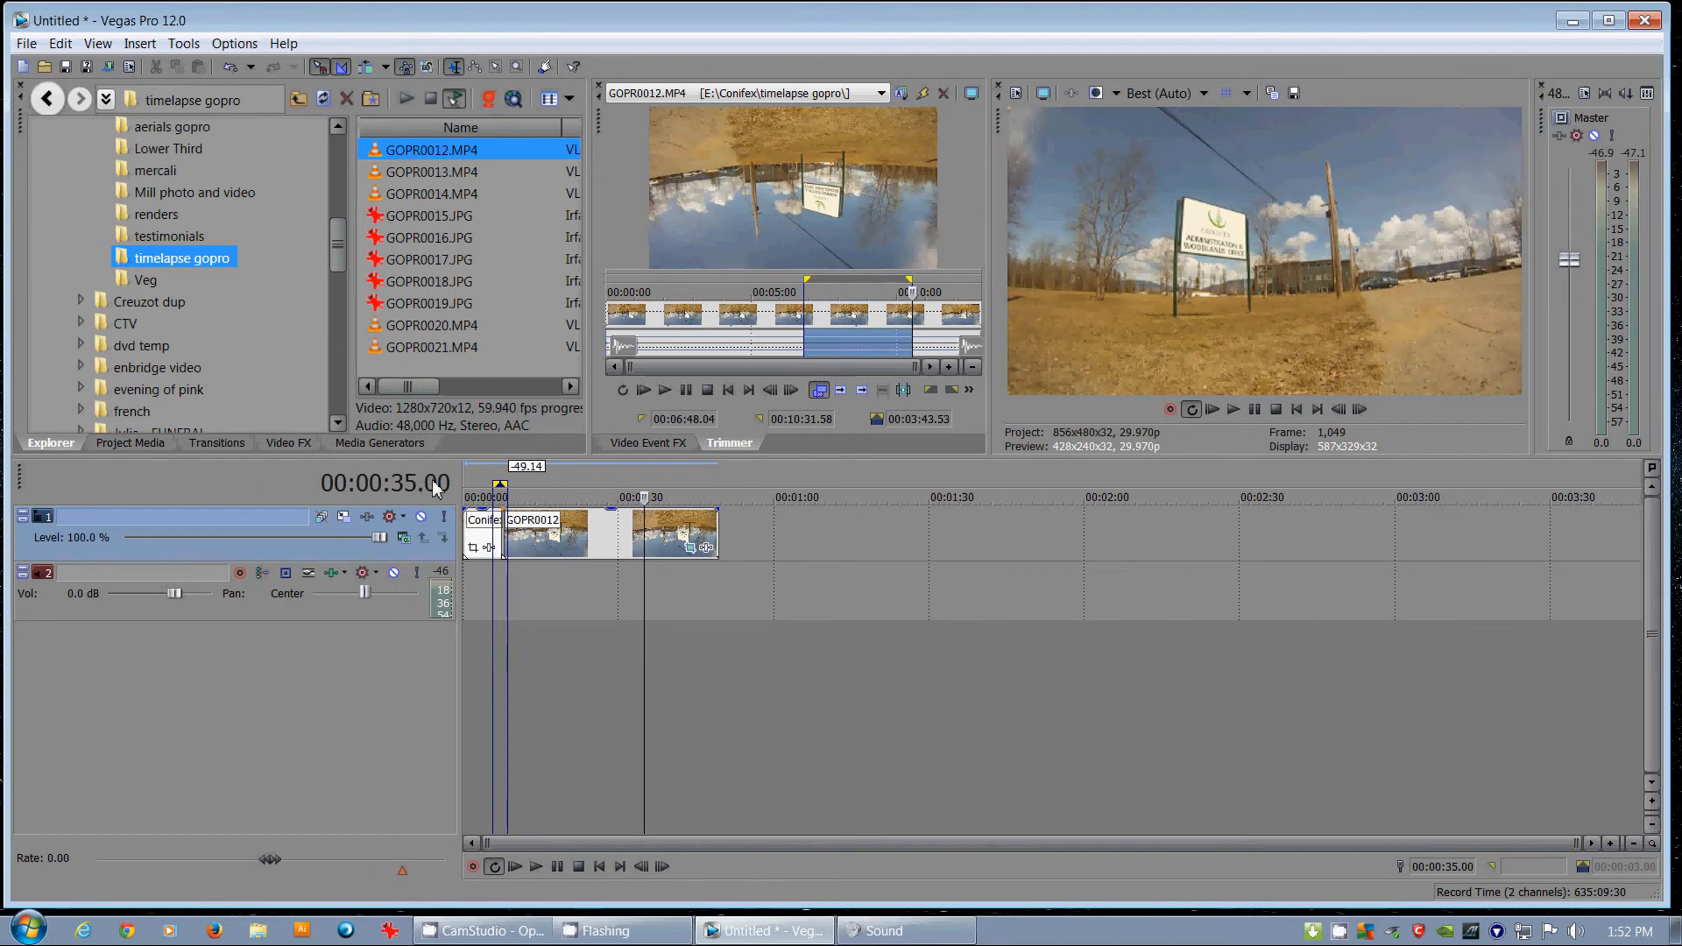
- Play part of the GOPR0012 clip, pause at 00:00:31.04, and advance the cursor frame by frame to 00:00:31.29
left_click(606, 487)
key("space")
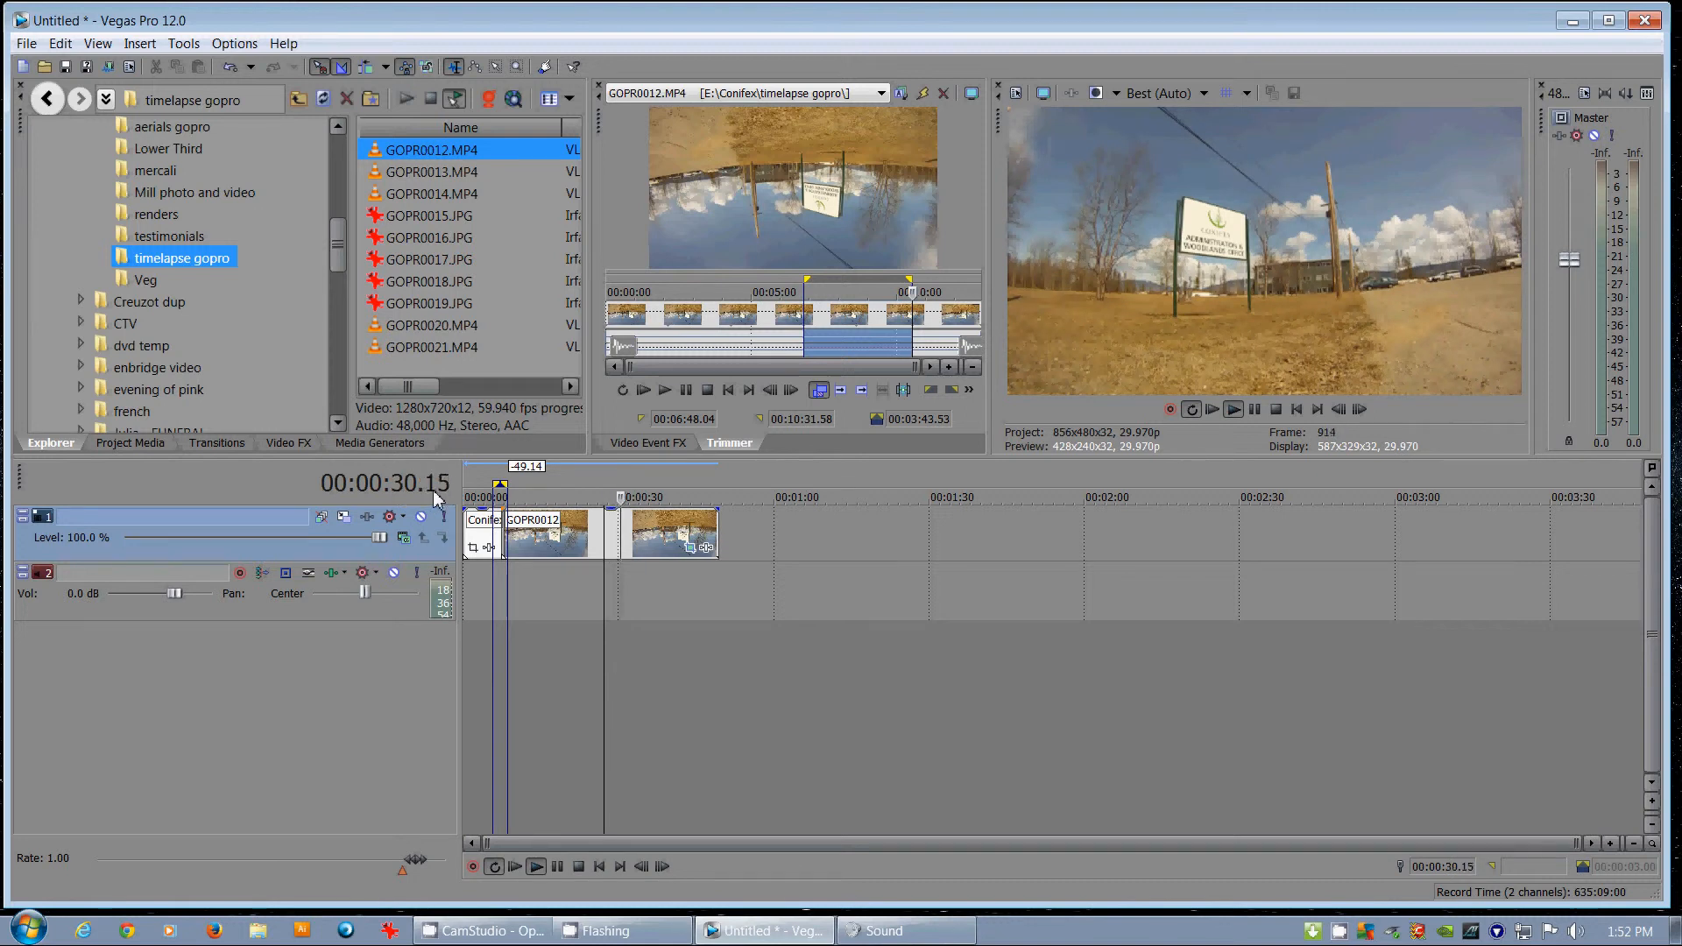
key("Return")
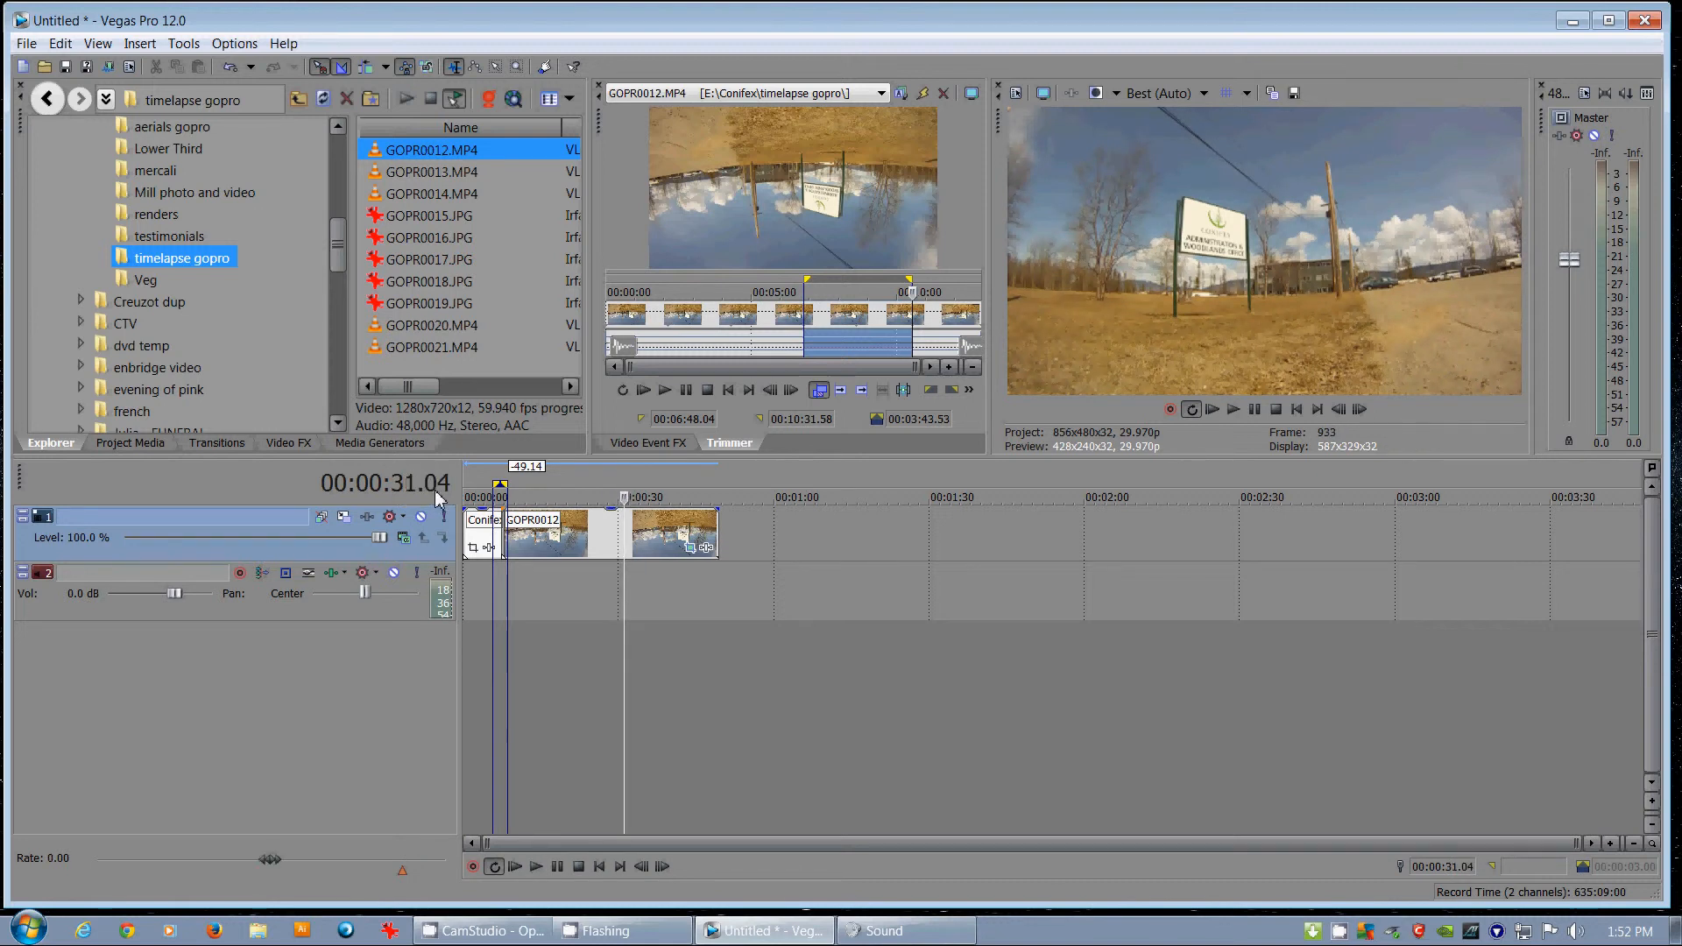
key("Right")
key("Right")
key("Right")
key("Right")
key("Right")
key("Right")
key("Right")
key("Right")
key("Right")
key("Right")
key("Right")
key("Right")
key("Right")
key("Right")
key("Right")
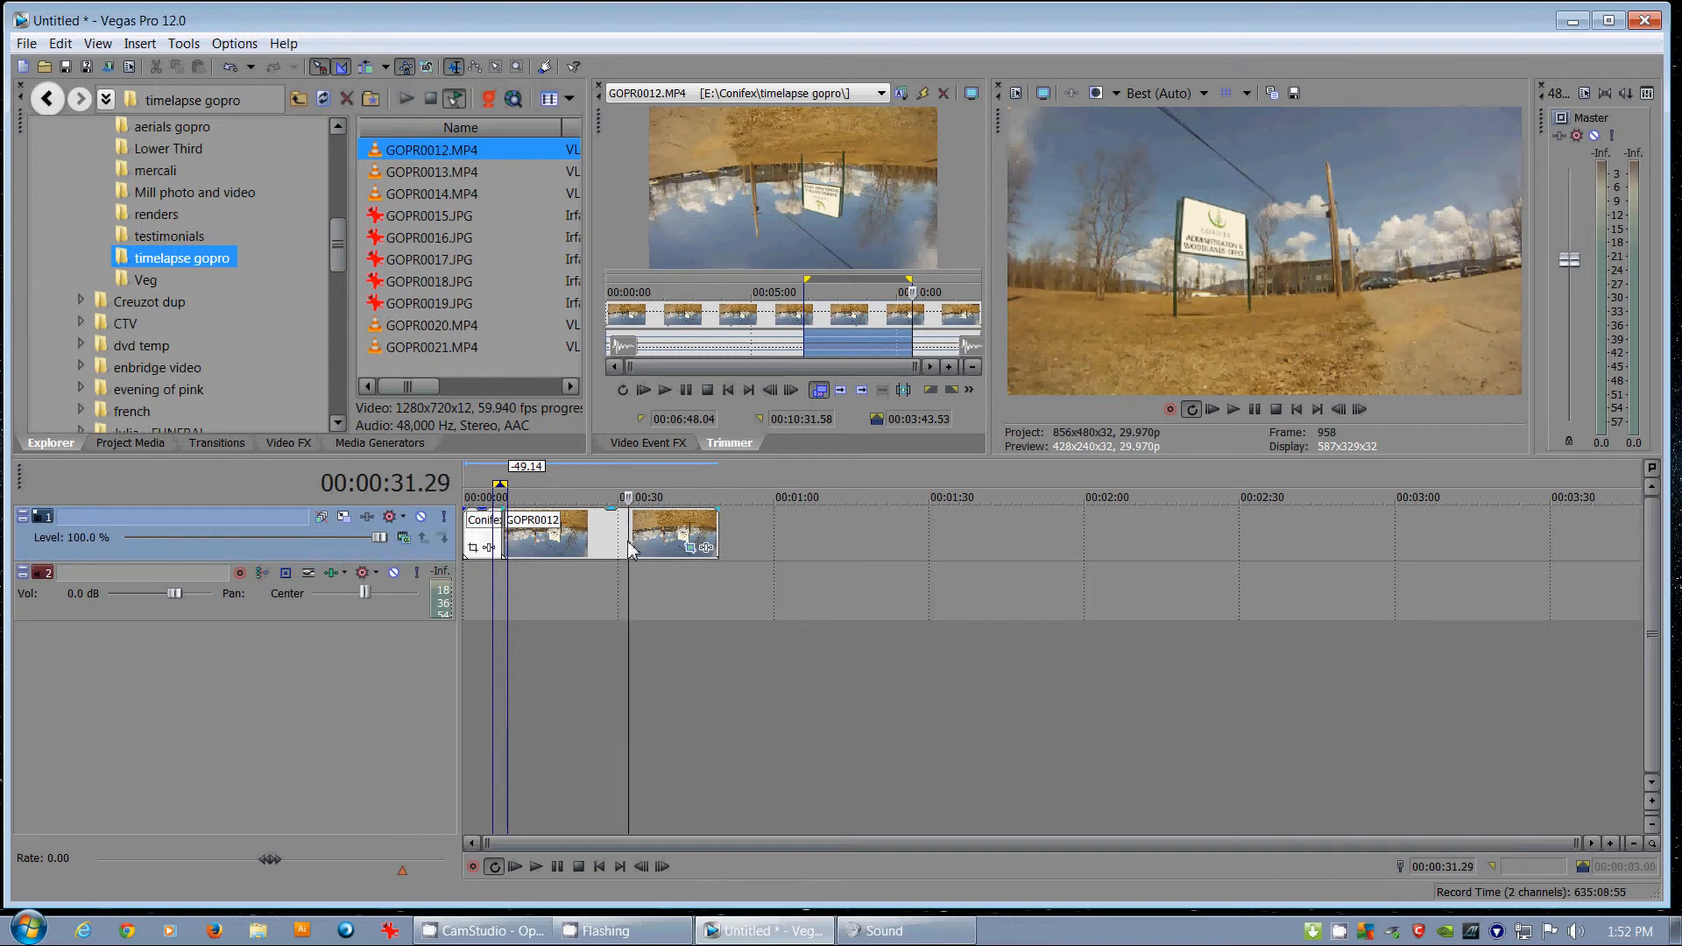
- Step the cursor one frame forward to 00:00:32.00 and back frame by frame to 00:00:31.17 in a close-up of the timeline
key("Up")
key("Up")
key("Up")
key("Up")
key("Up")
key("Up")
key("Up")
key("Up")
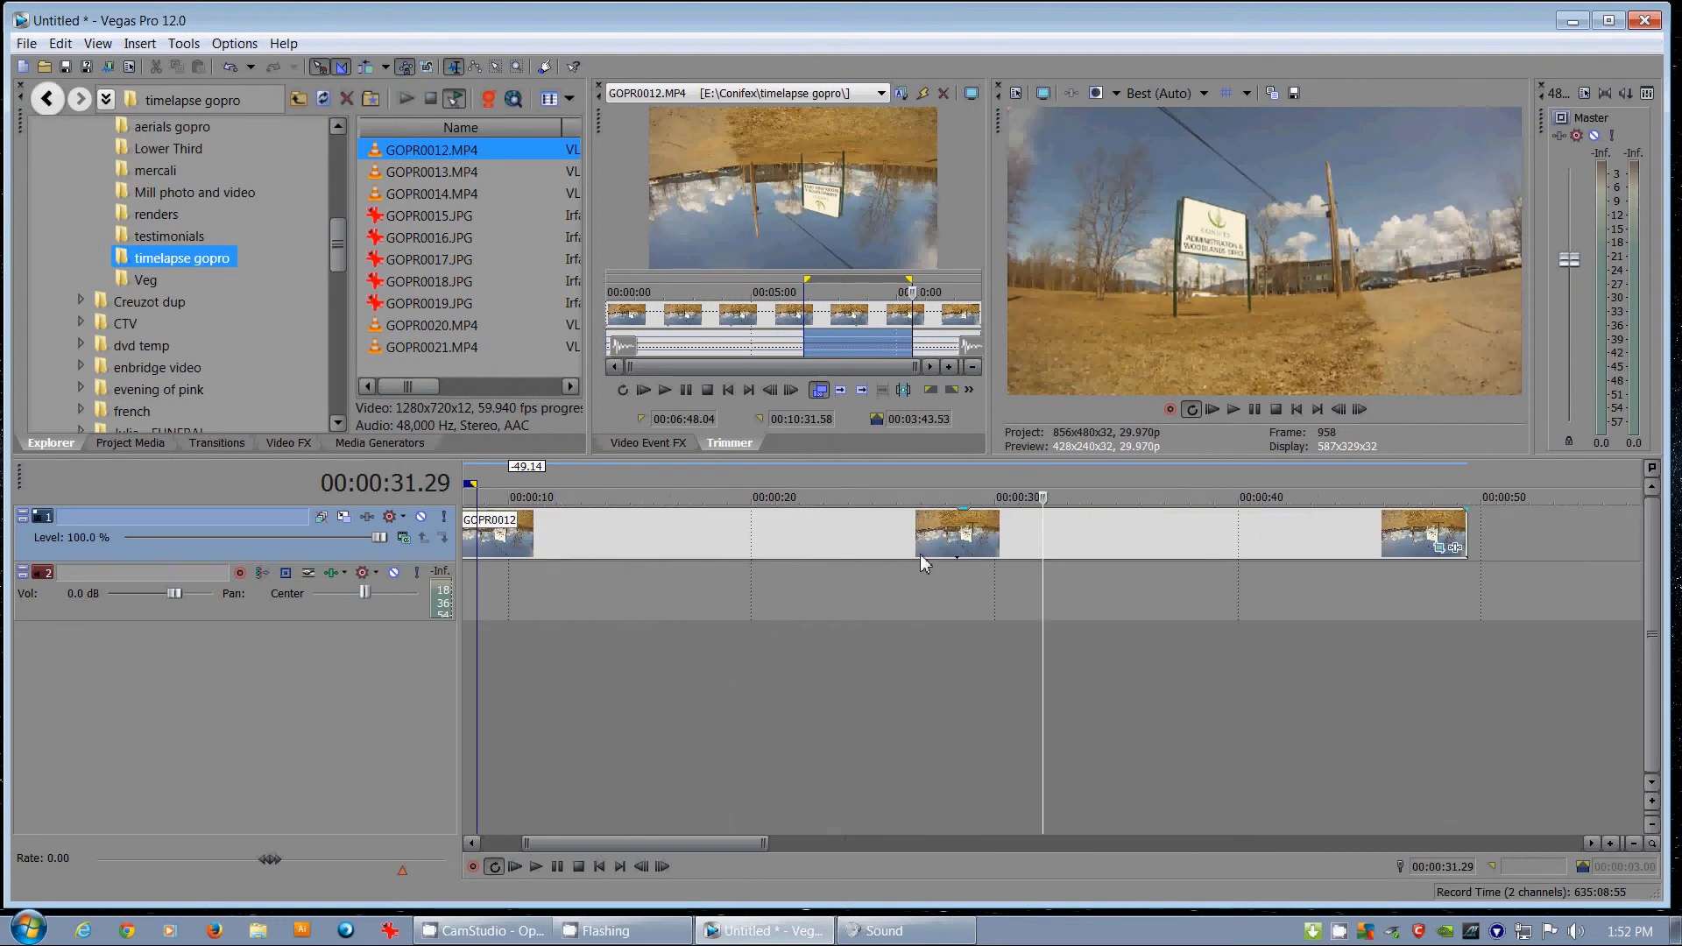
key("Up")
key("Up")
key("Up")
key("Up")
key("Right")
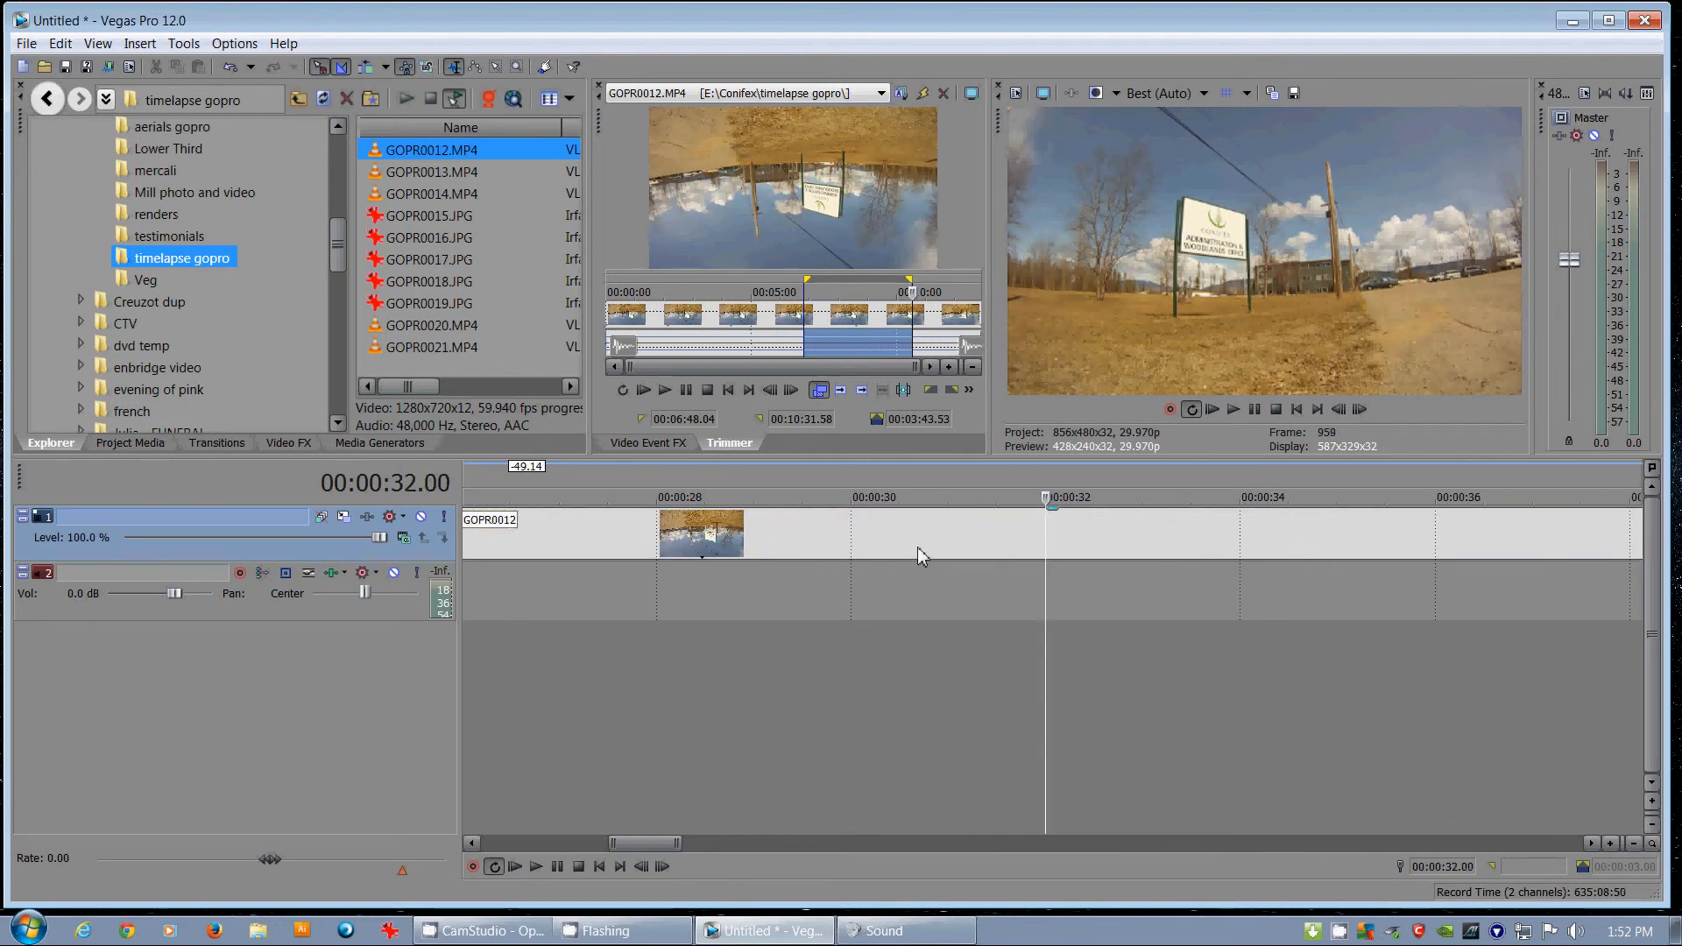
key("Left")
key("Left")
key("Left")
key("Left")
key("Left")
key("Left")
key("Left")
key("Left")
key("Left")
key("Left")
key("Left")
key("Left")
key("Left")
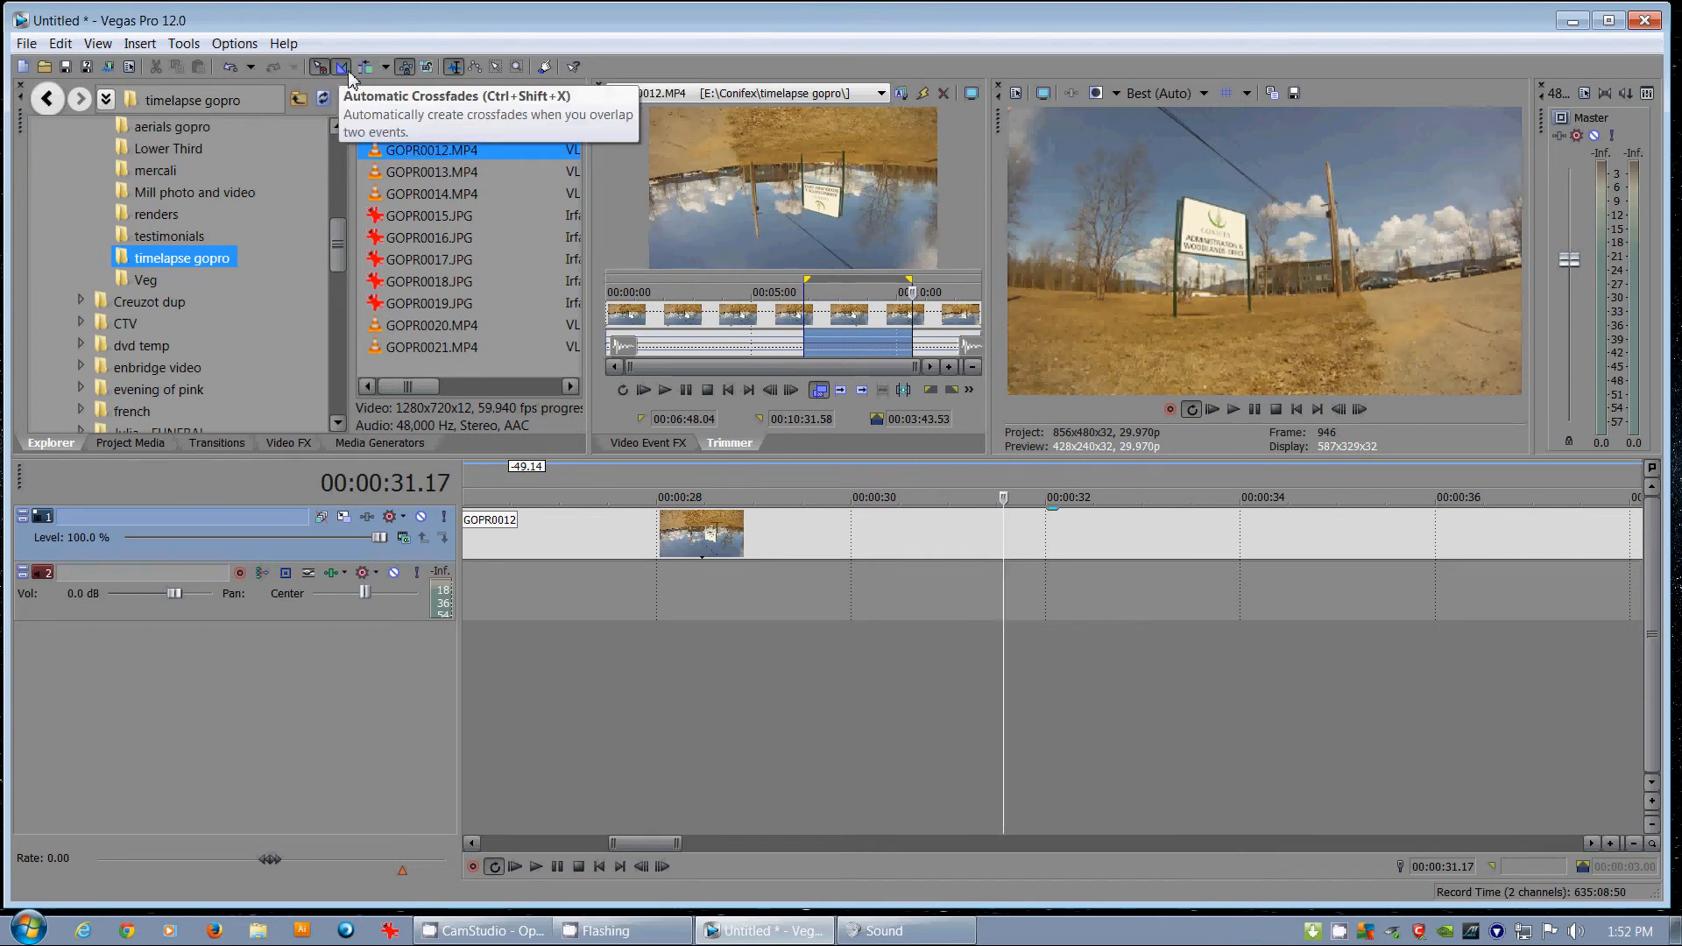
- Look over the available Tools and View commands
left_click(186, 46)
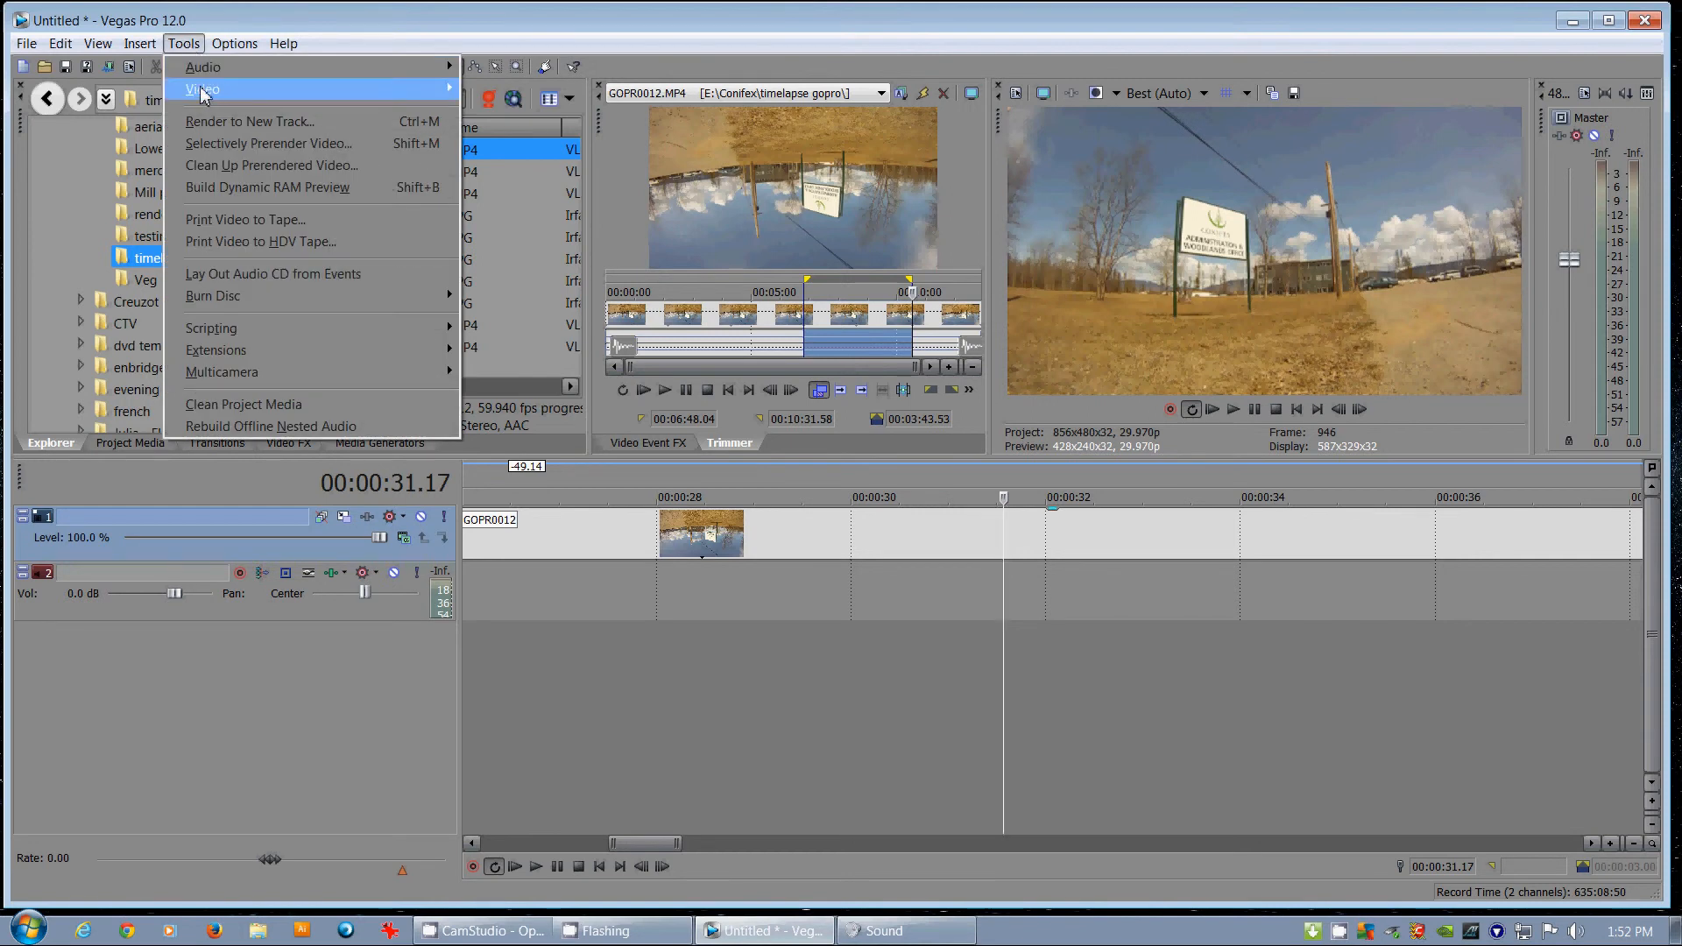
mouse_move(207, 98)
mouse_move(99, 45)
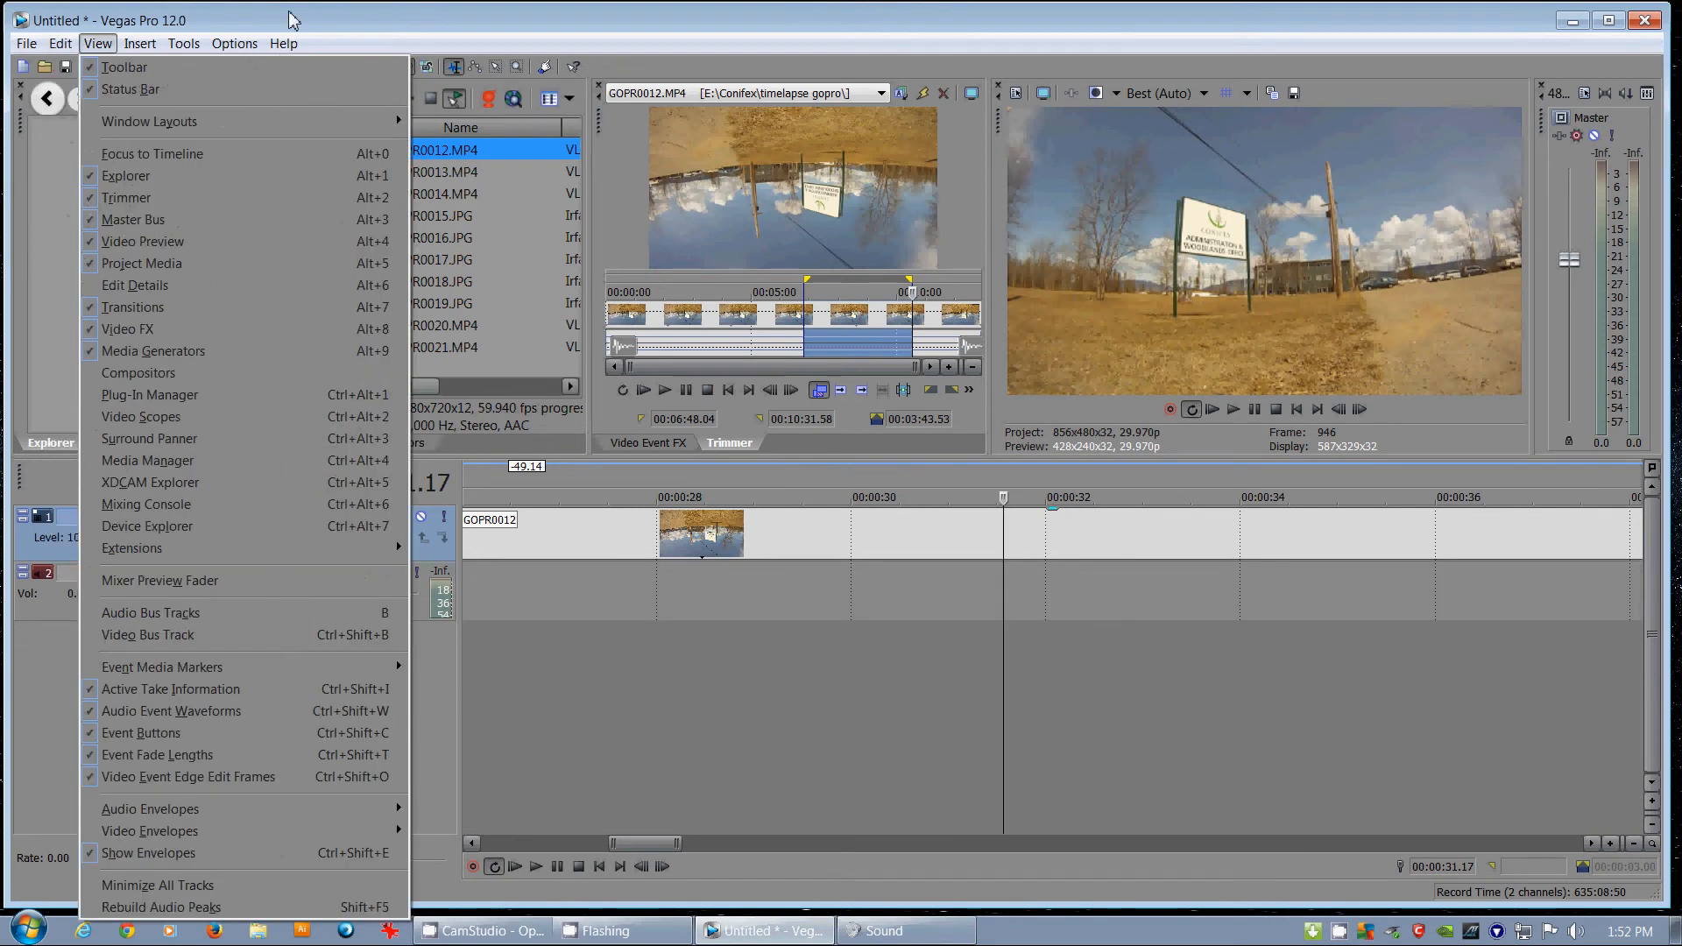
left_click(1343, 684)
- Select the GOPR0012 clip and advance the cursor to 00:00:31.24, with the whole project in view on the timeline
left_click(1021, 527)
key("Right")
key("Right")
scroll(1022, 525, "down", 2)
scroll(1017, 548, "down", 3)
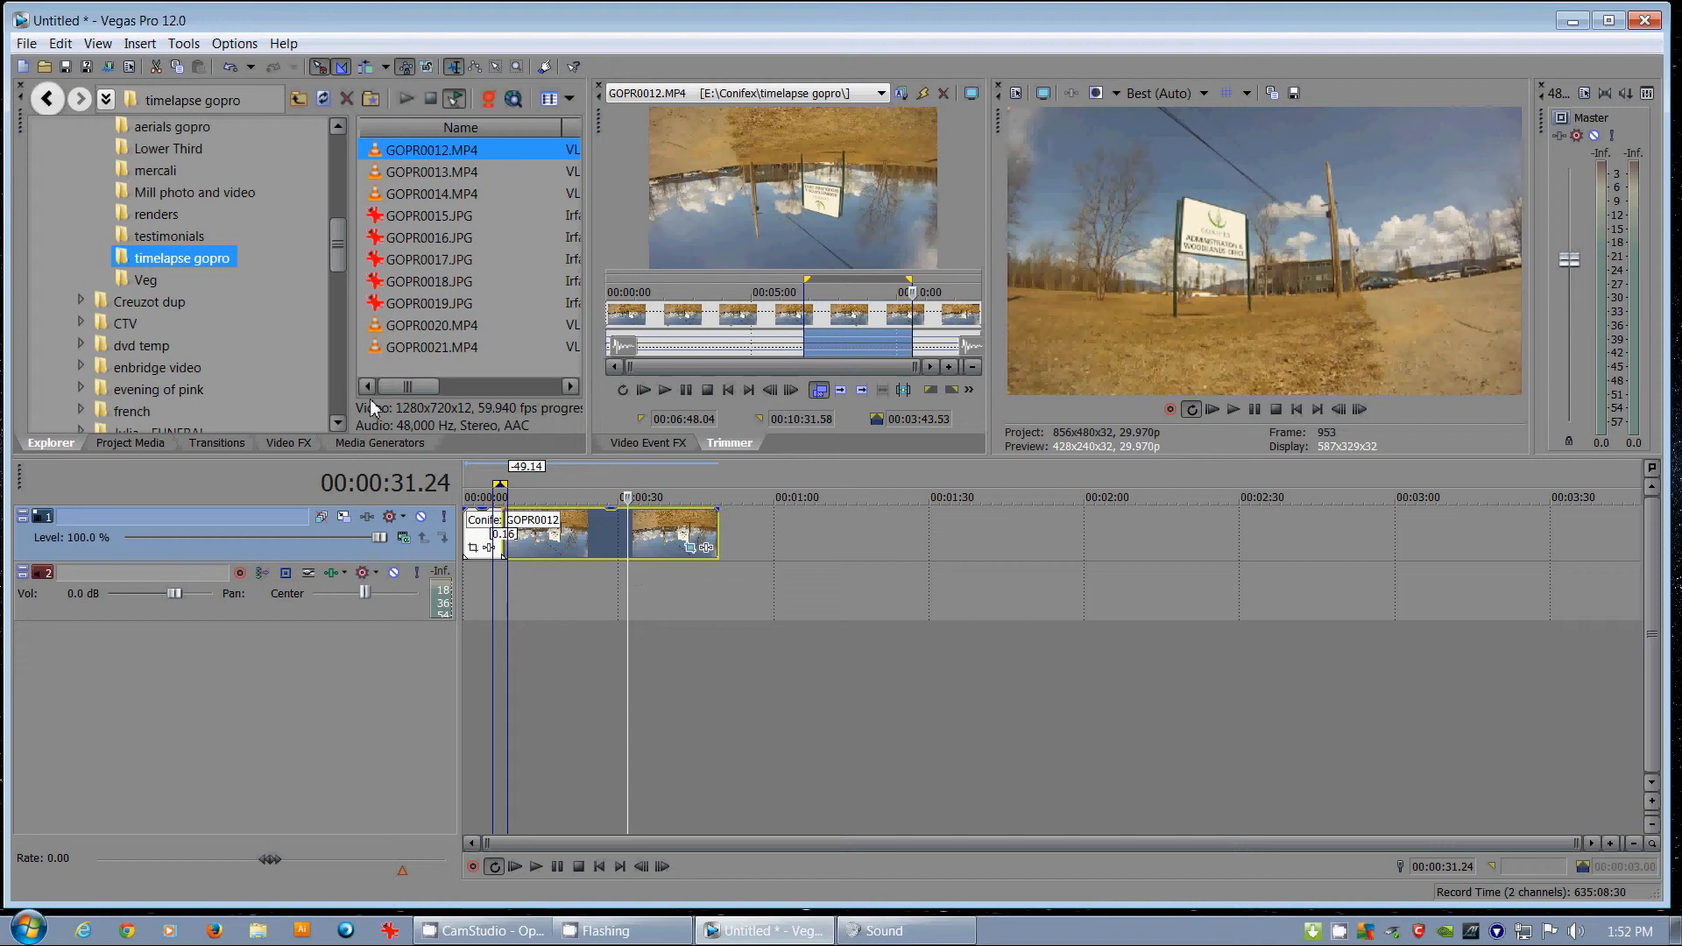
- Add a ProType Titler event at the start of a new video track, and move that track above the others
left_click(370, 443)
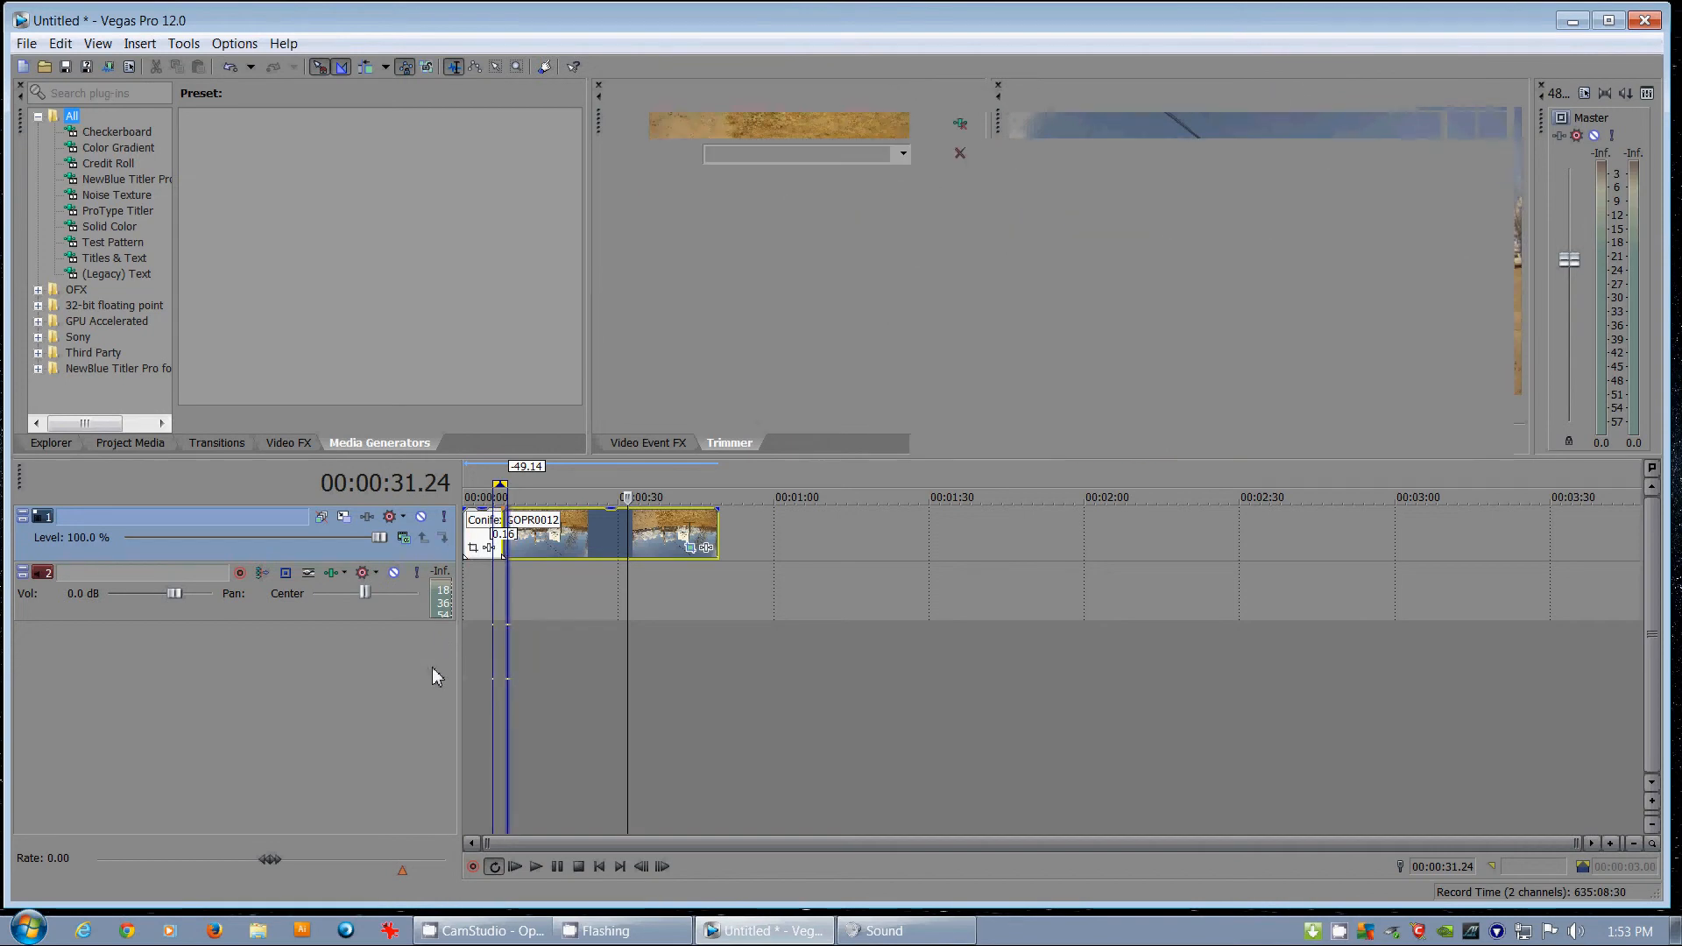
left_click_drag(404, 659, 407, 646)
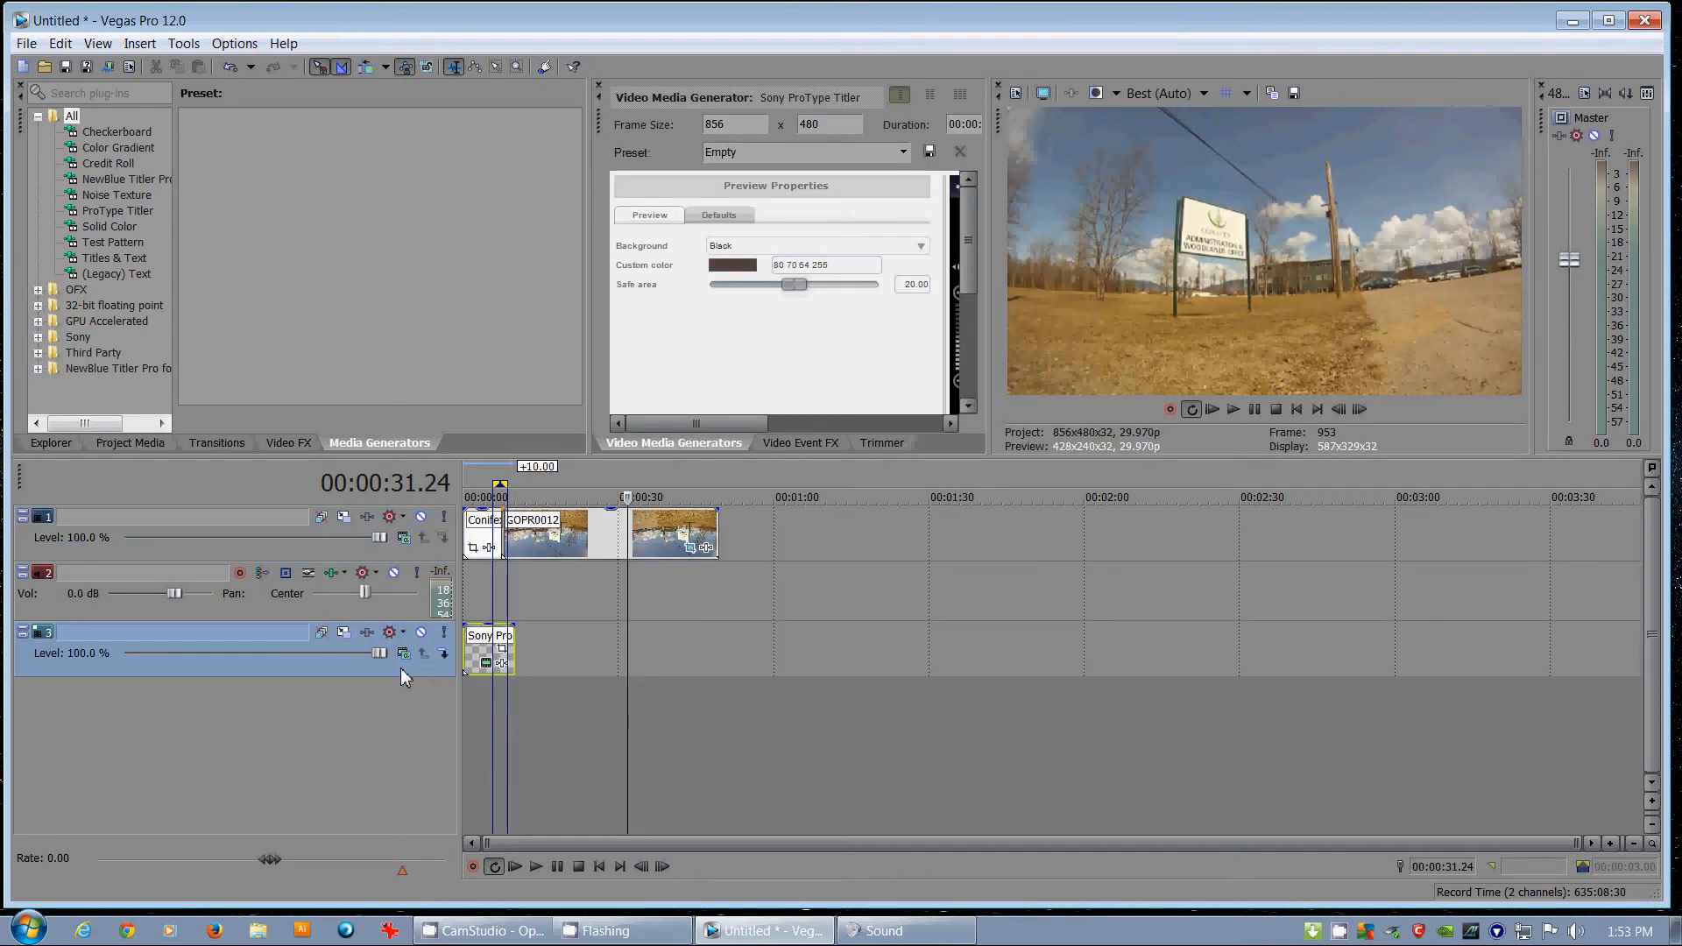
left_click_drag(400, 585, 403, 510)
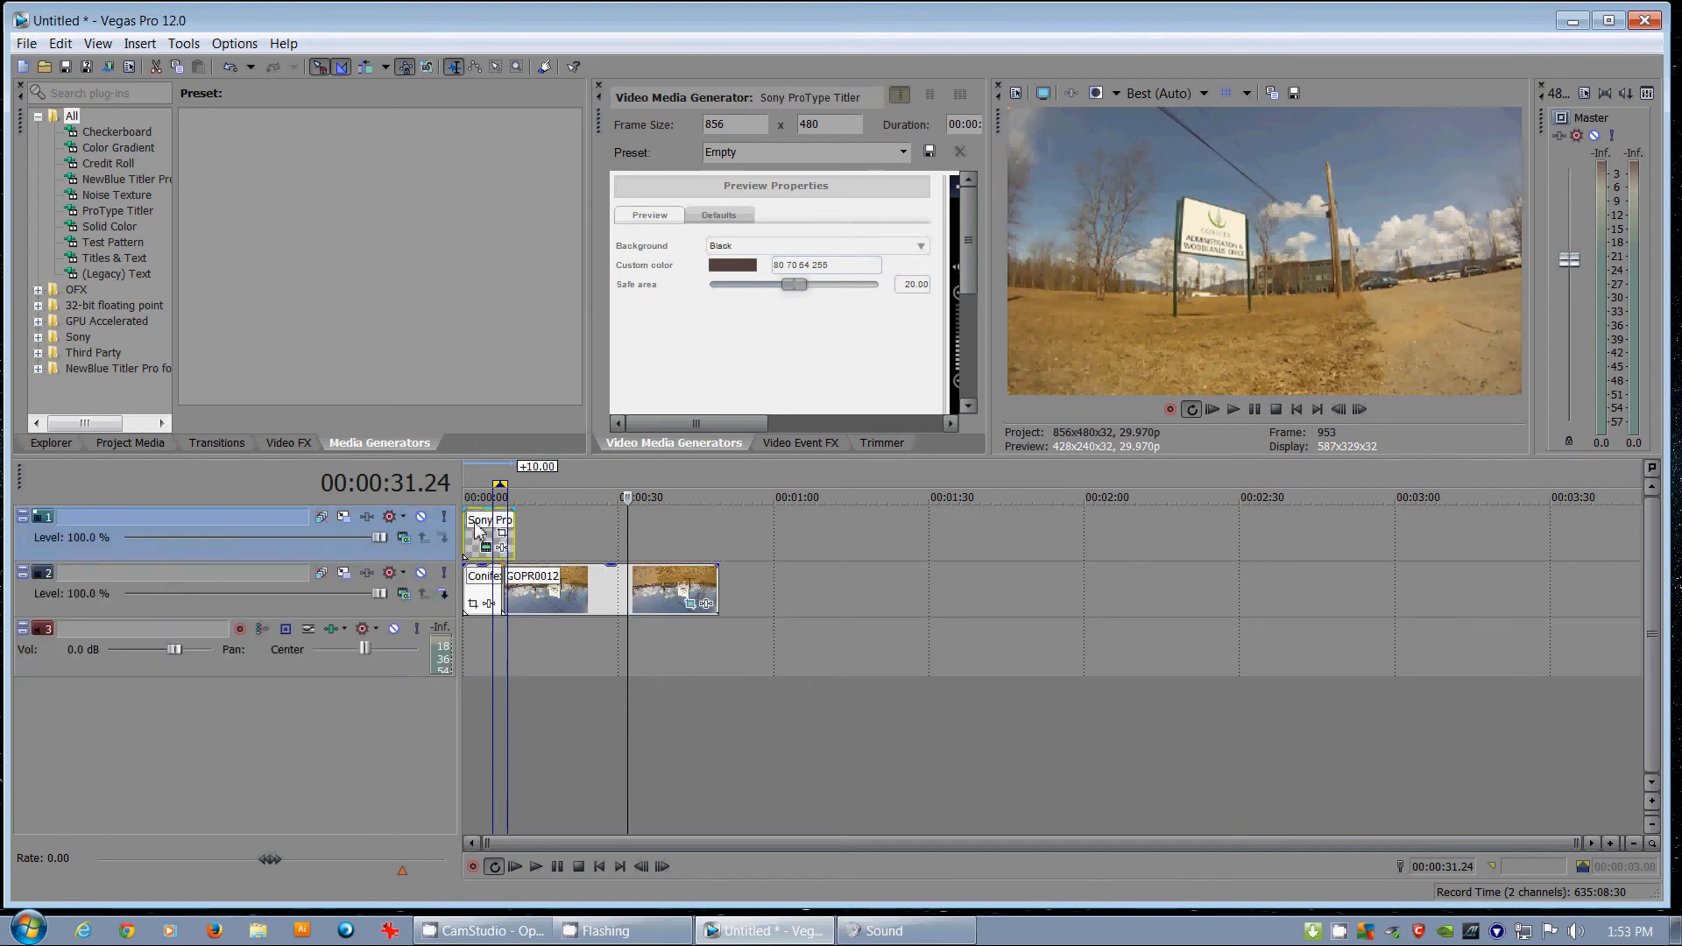
- Enlarge the title editor and add a Sample Text block to the ProType Titler event
left_click(475, 524)
left_click_drag(903, 456, 945, 624)
left_click_drag(978, 417, 1253, 325)
double_click(1096, 303)
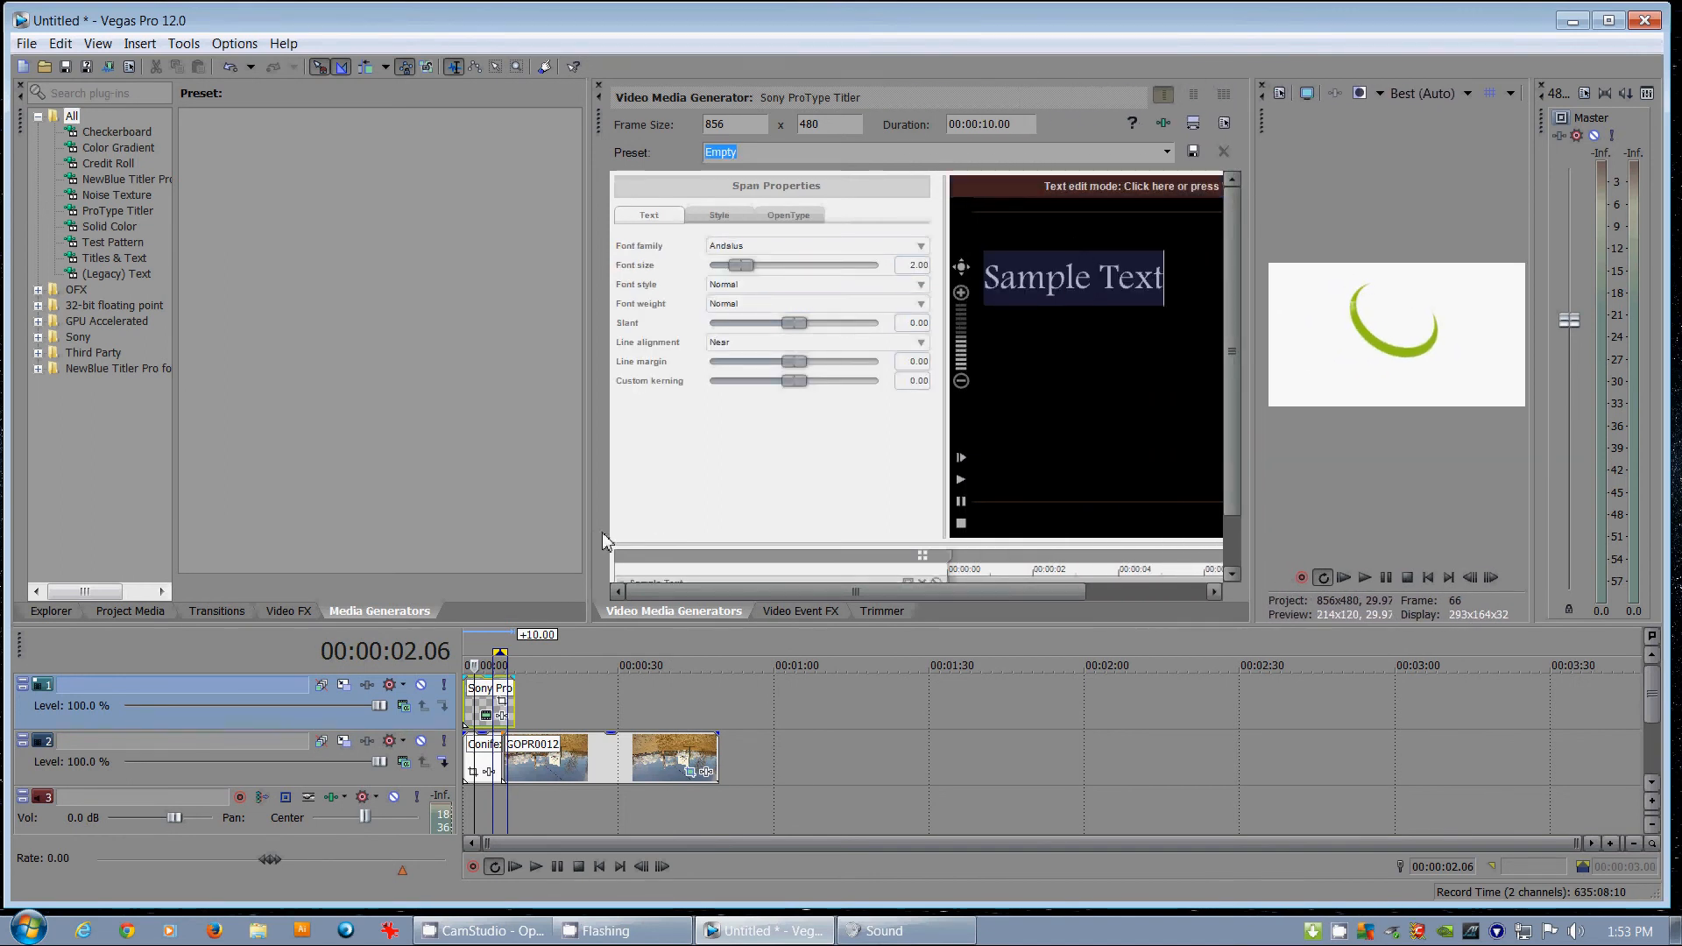
- Move the title event to start right at the end of the GOPR0012 clip, and show it in the preview at 00:00:52.14
left_click(479, 644)
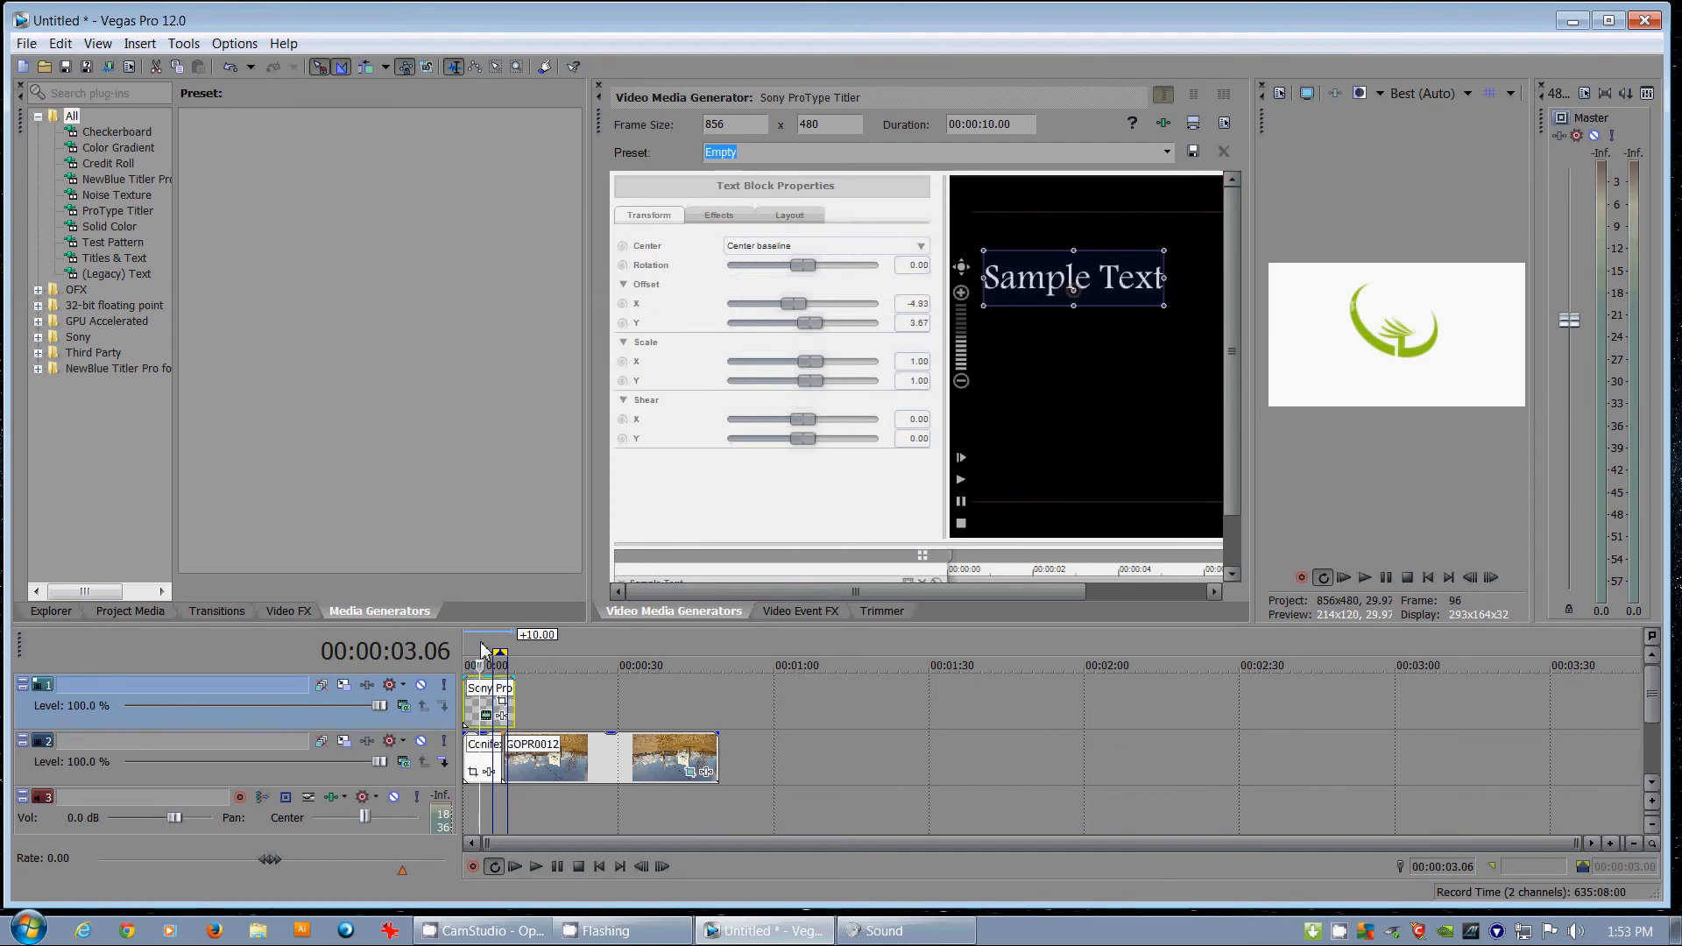
left_click_drag(476, 714, 739, 708)
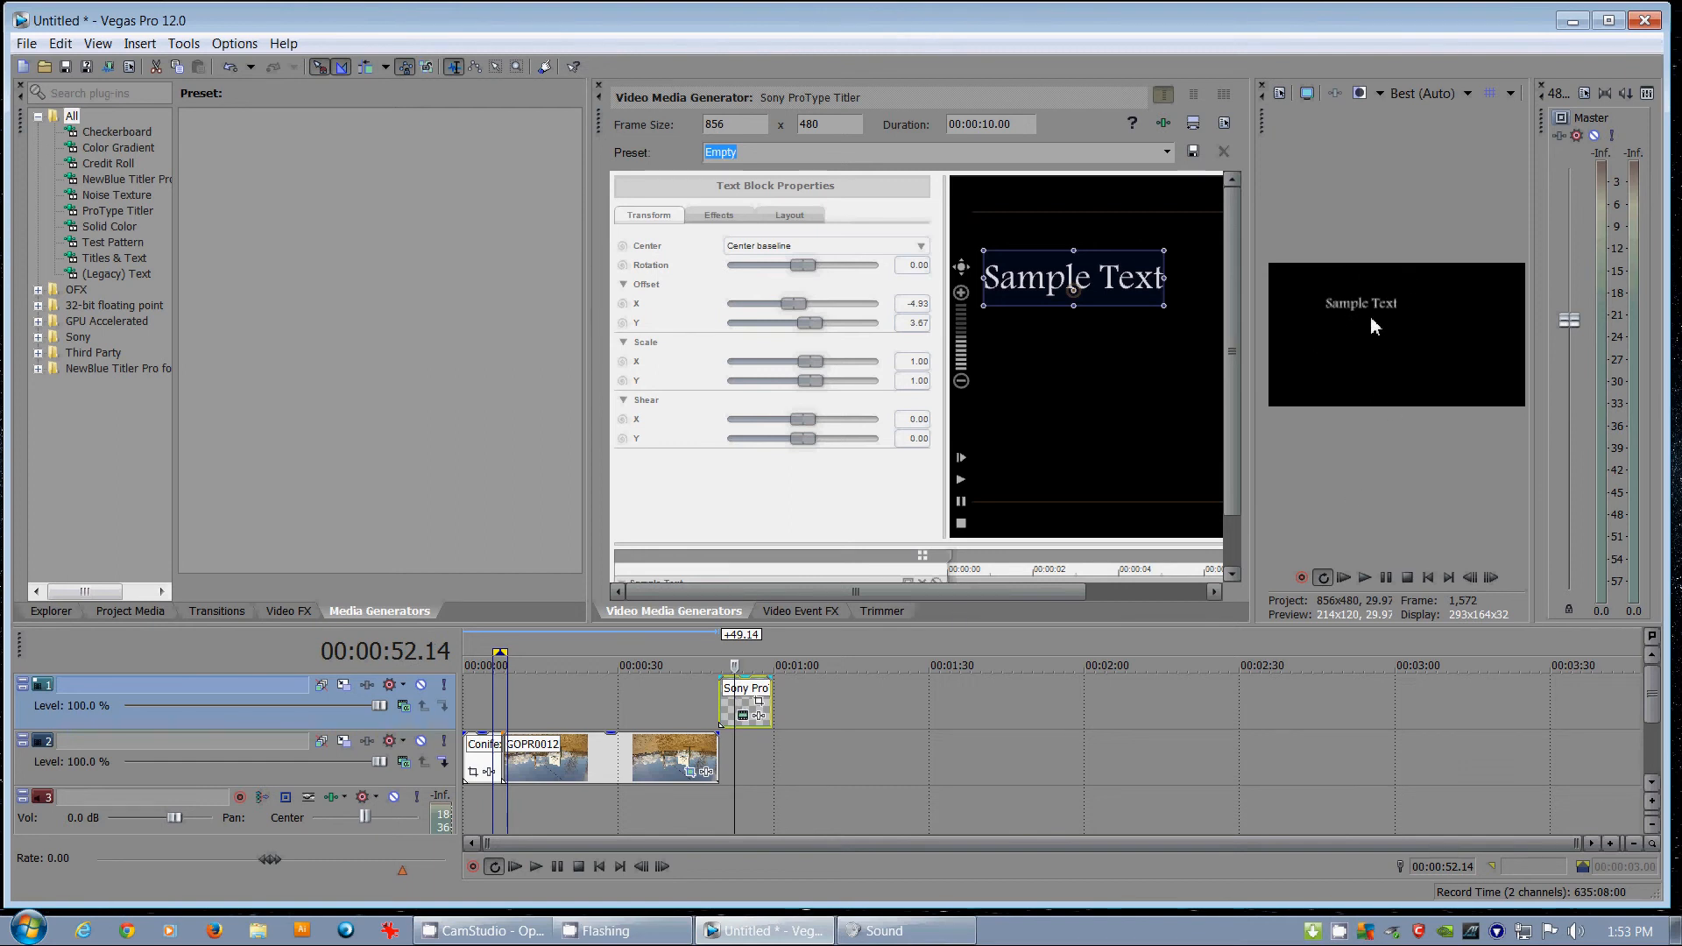
- Show the video effects list alongside the media generators and widen the title editor next to them
left_click_drag(1251, 320, 1241, 324)
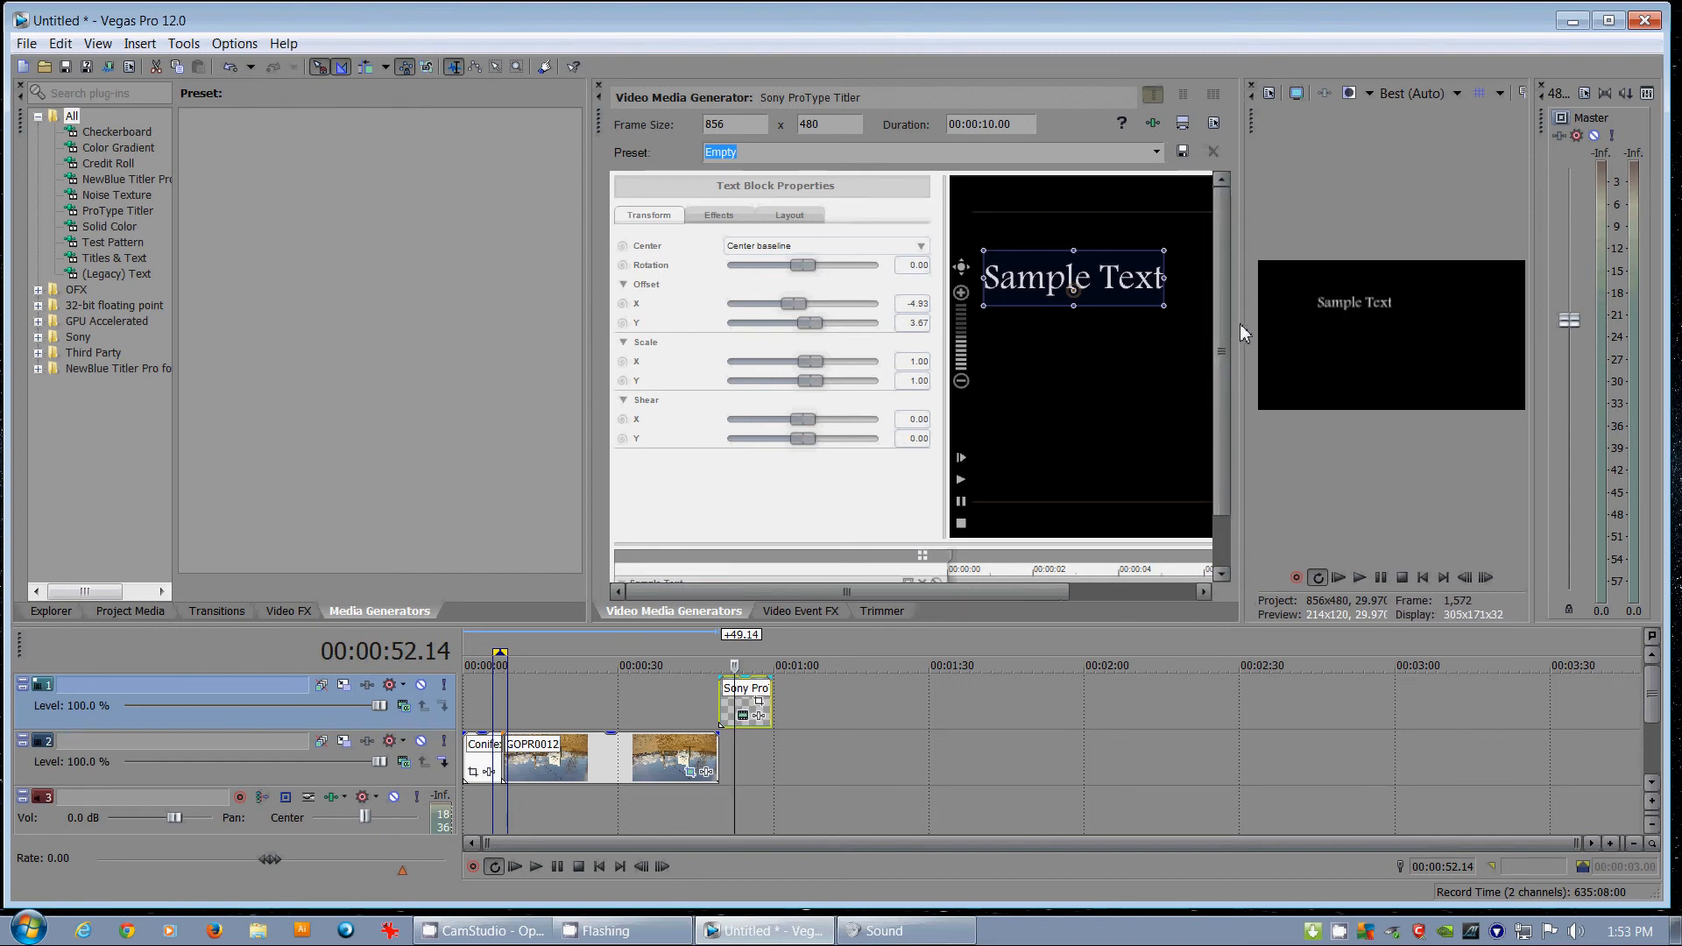
key("alt+8")
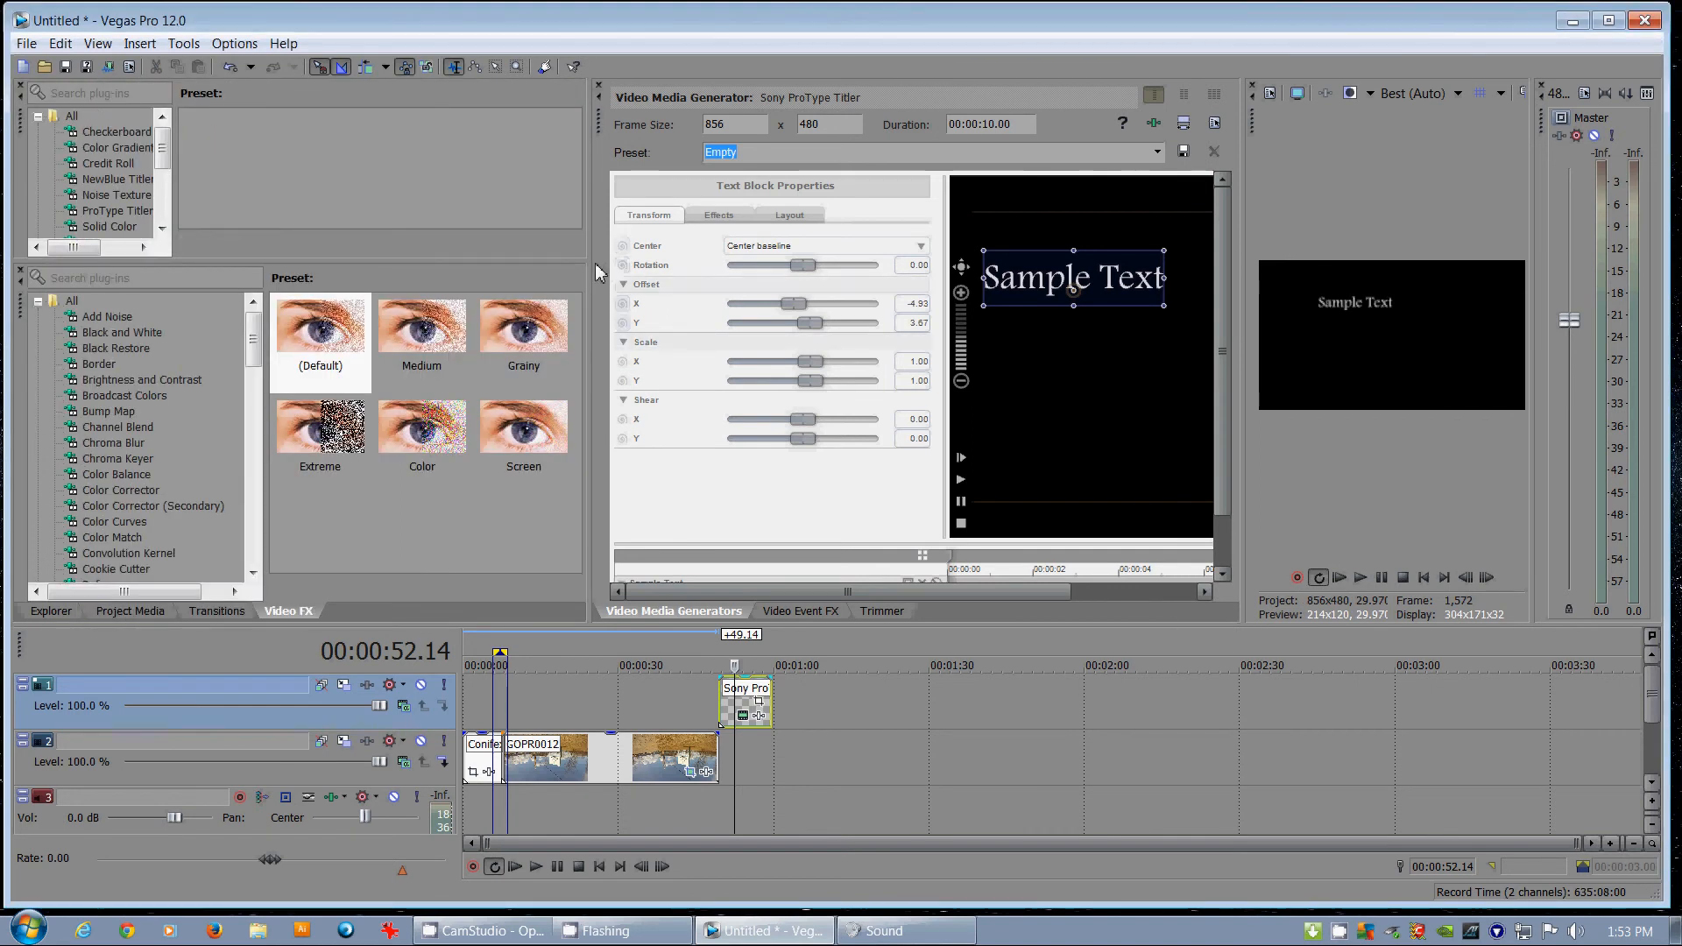
left_click_drag(591, 279, 349, 278)
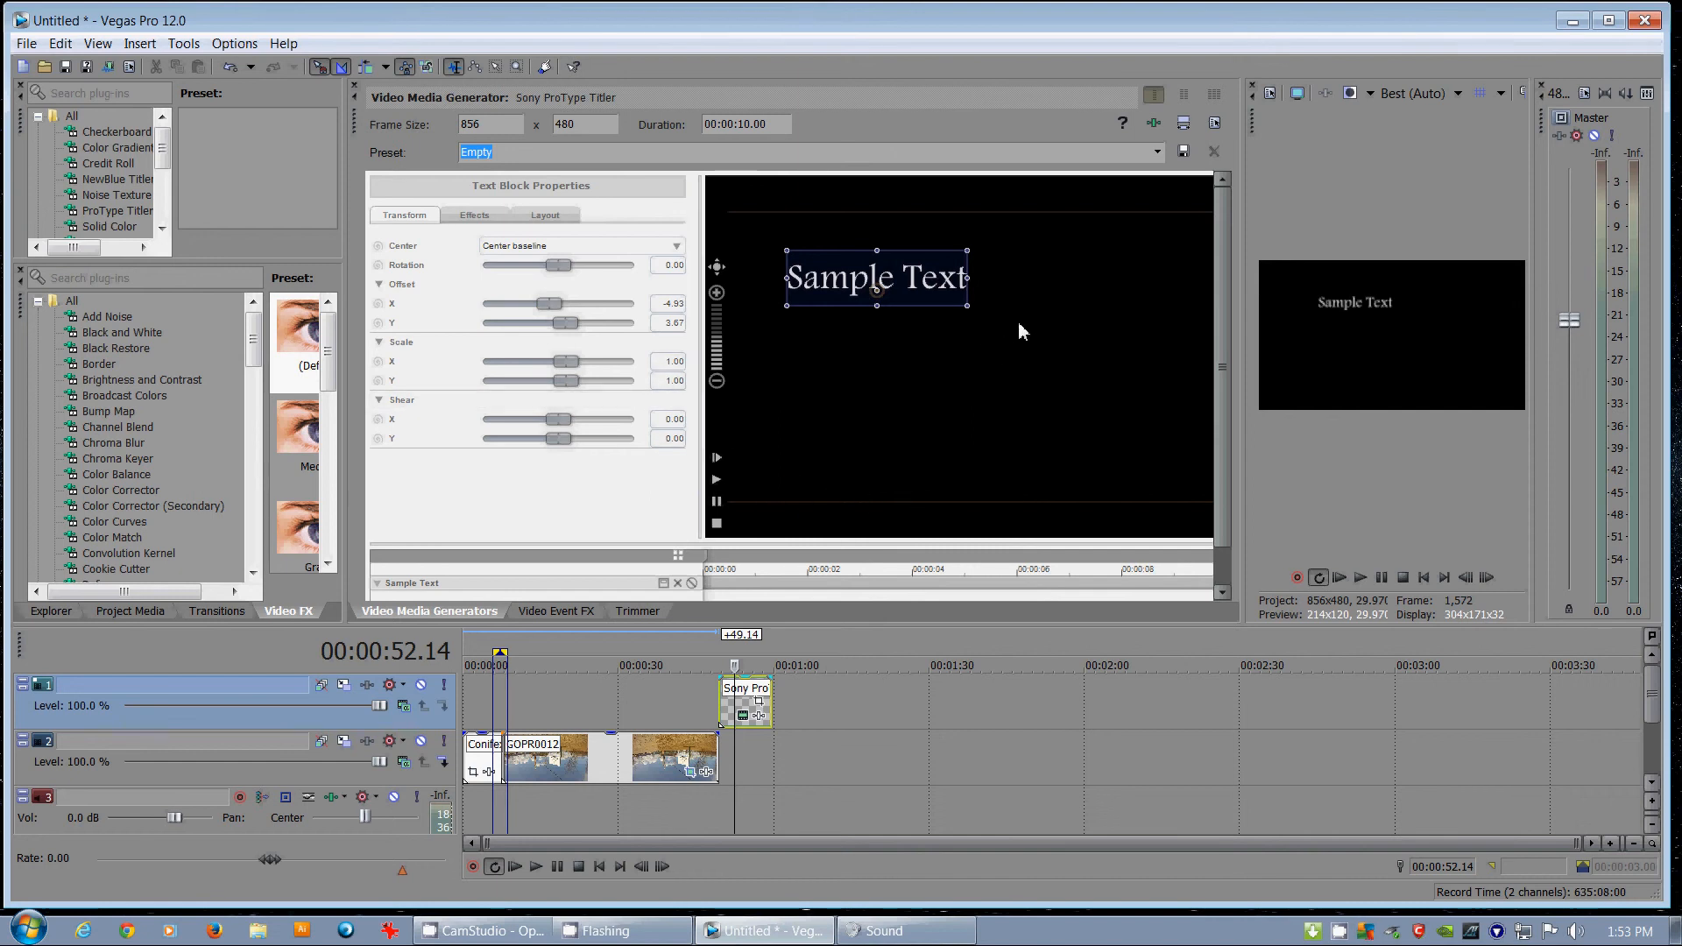
- Move the Sample Text block to an offset of about X 1.21, Y 0.97, and look over its effects and layout settings
left_click_drag(877, 277, 1026, 331)
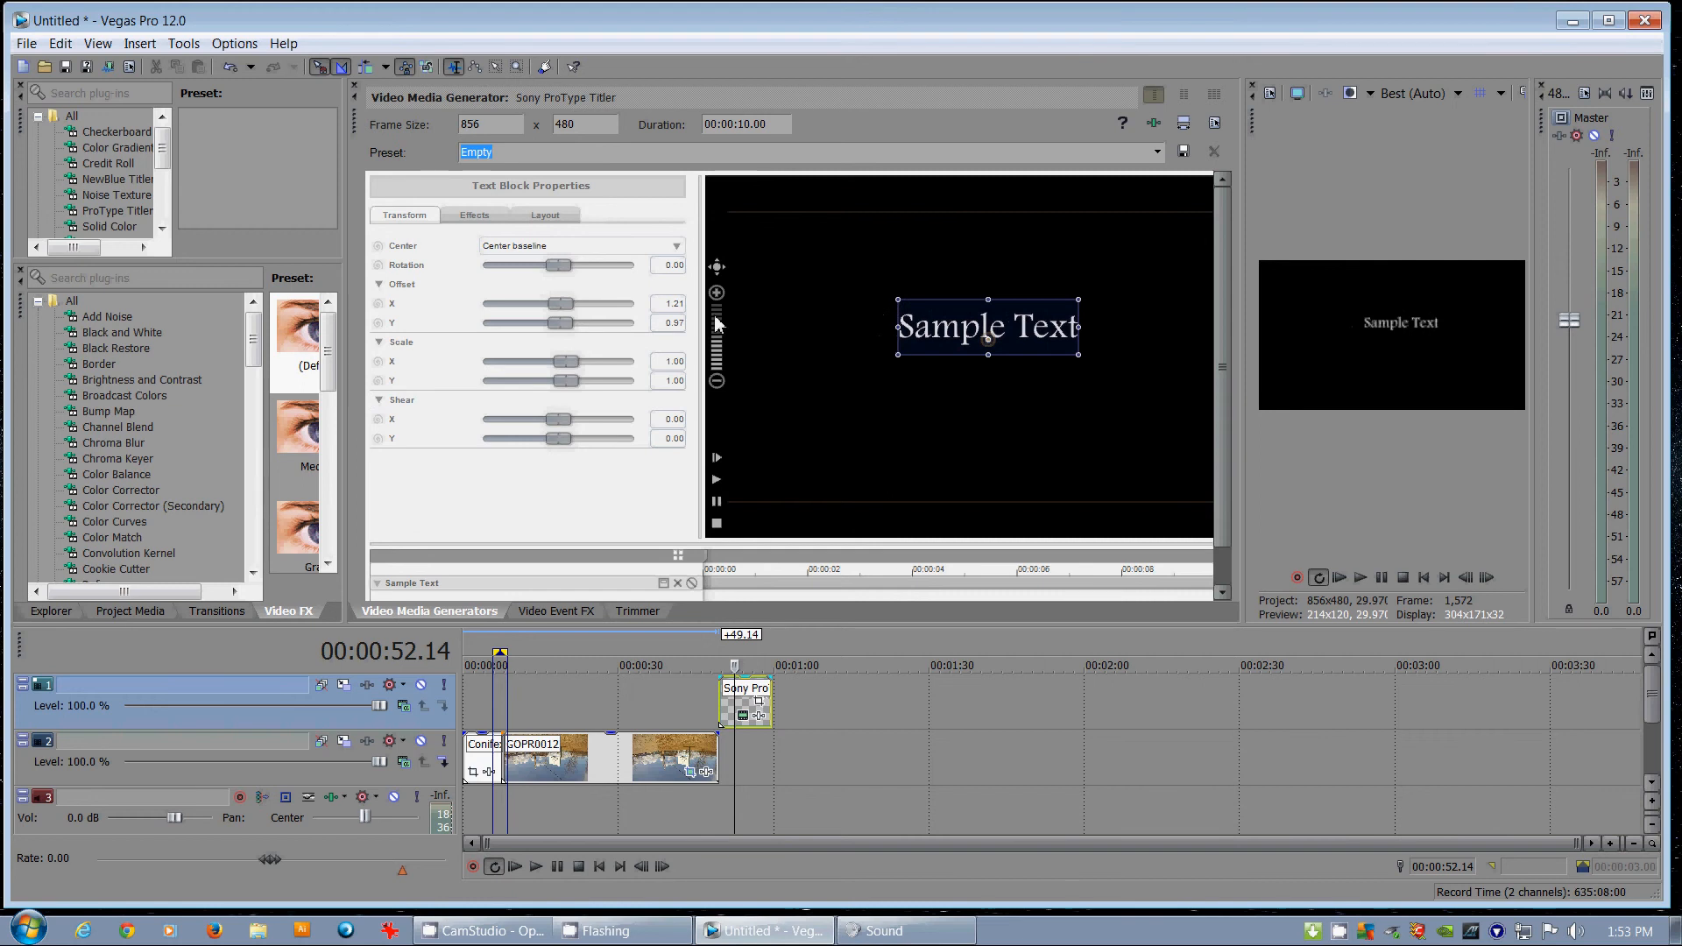
left_click(493, 215)
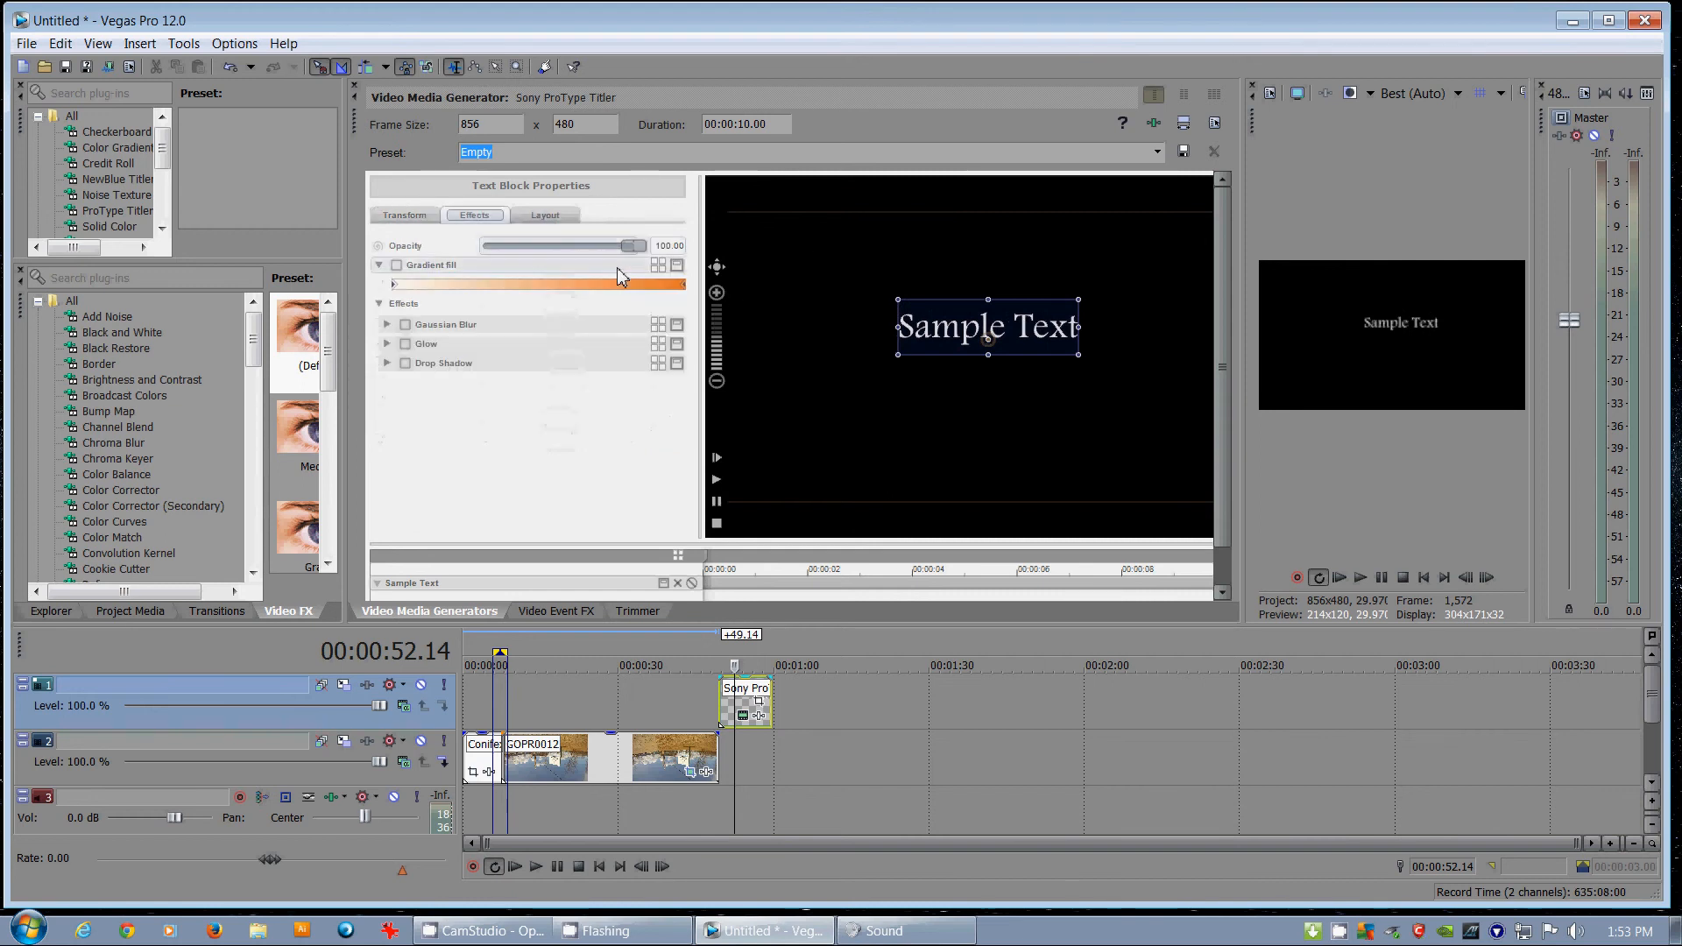
left_click(557, 219)
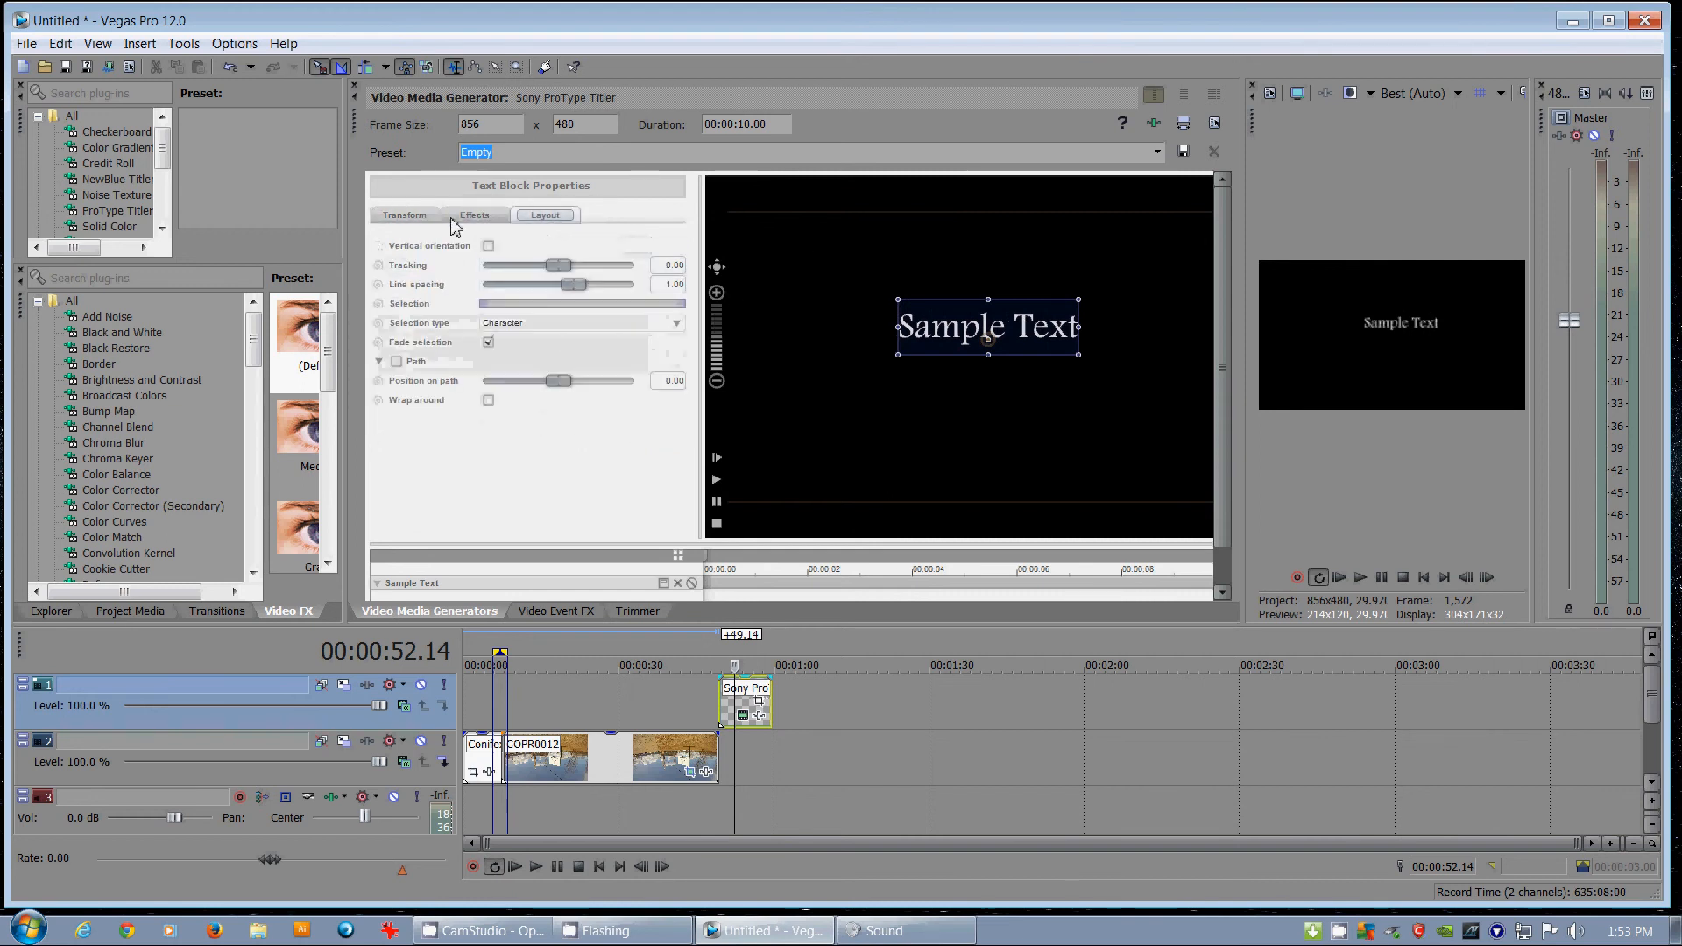
left_click(404, 218)
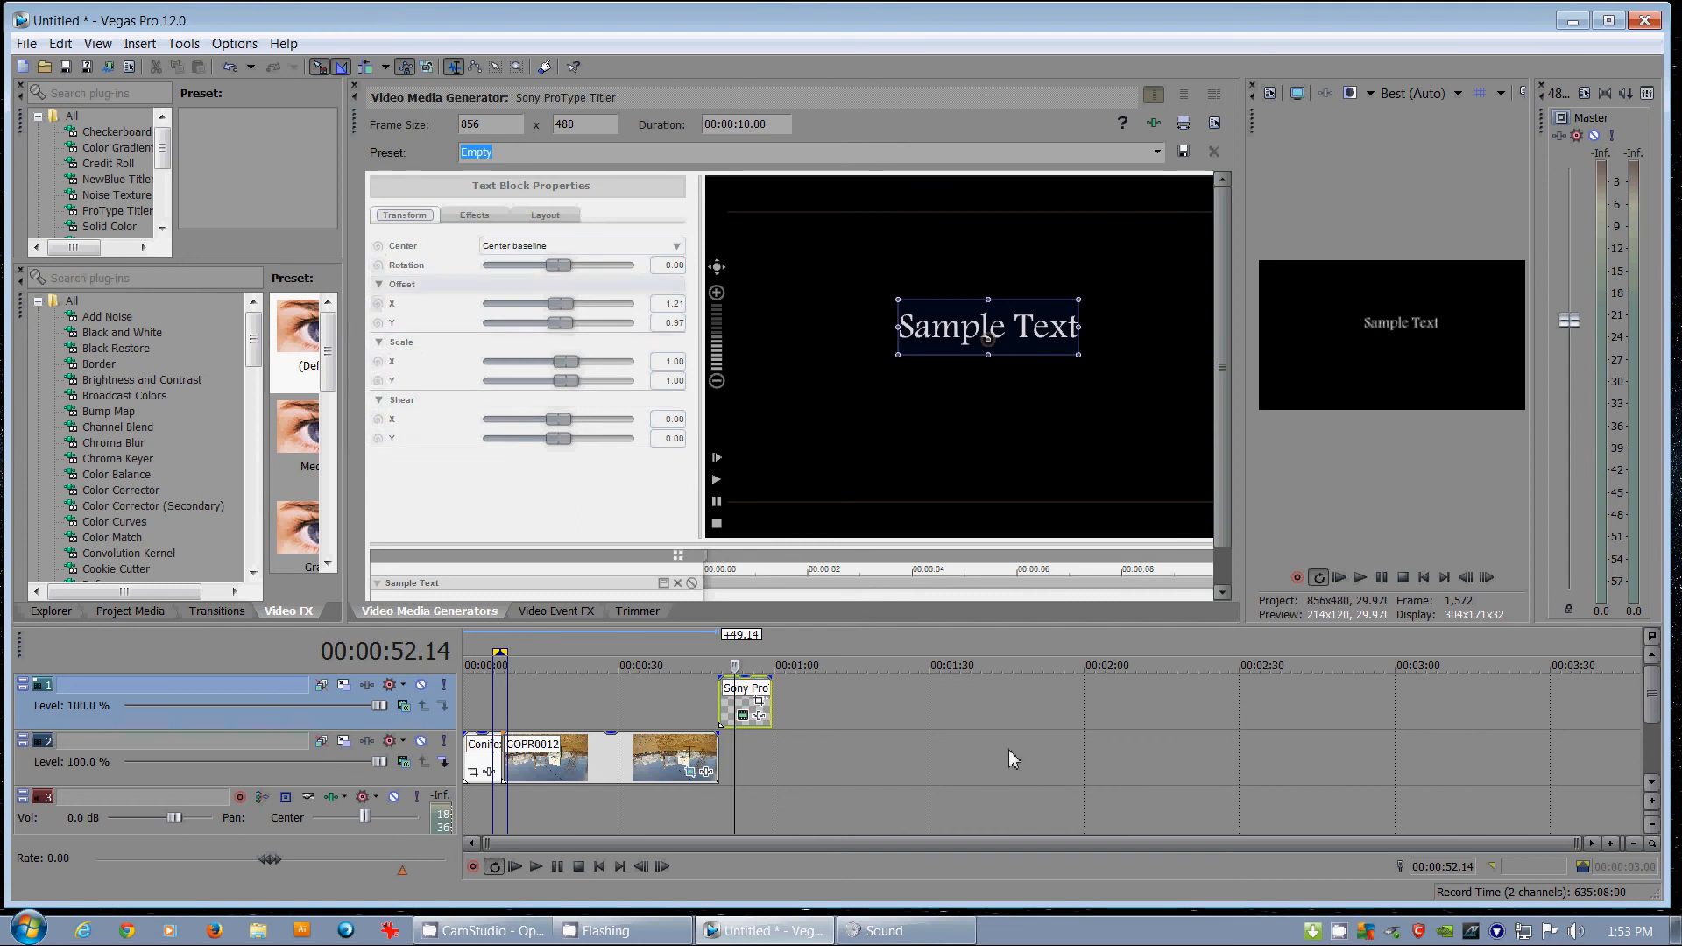
- Make the timeline area taller and place the cursor on the title event at 00:00:52.04
left_click_drag(1039, 624, 1038, 582)
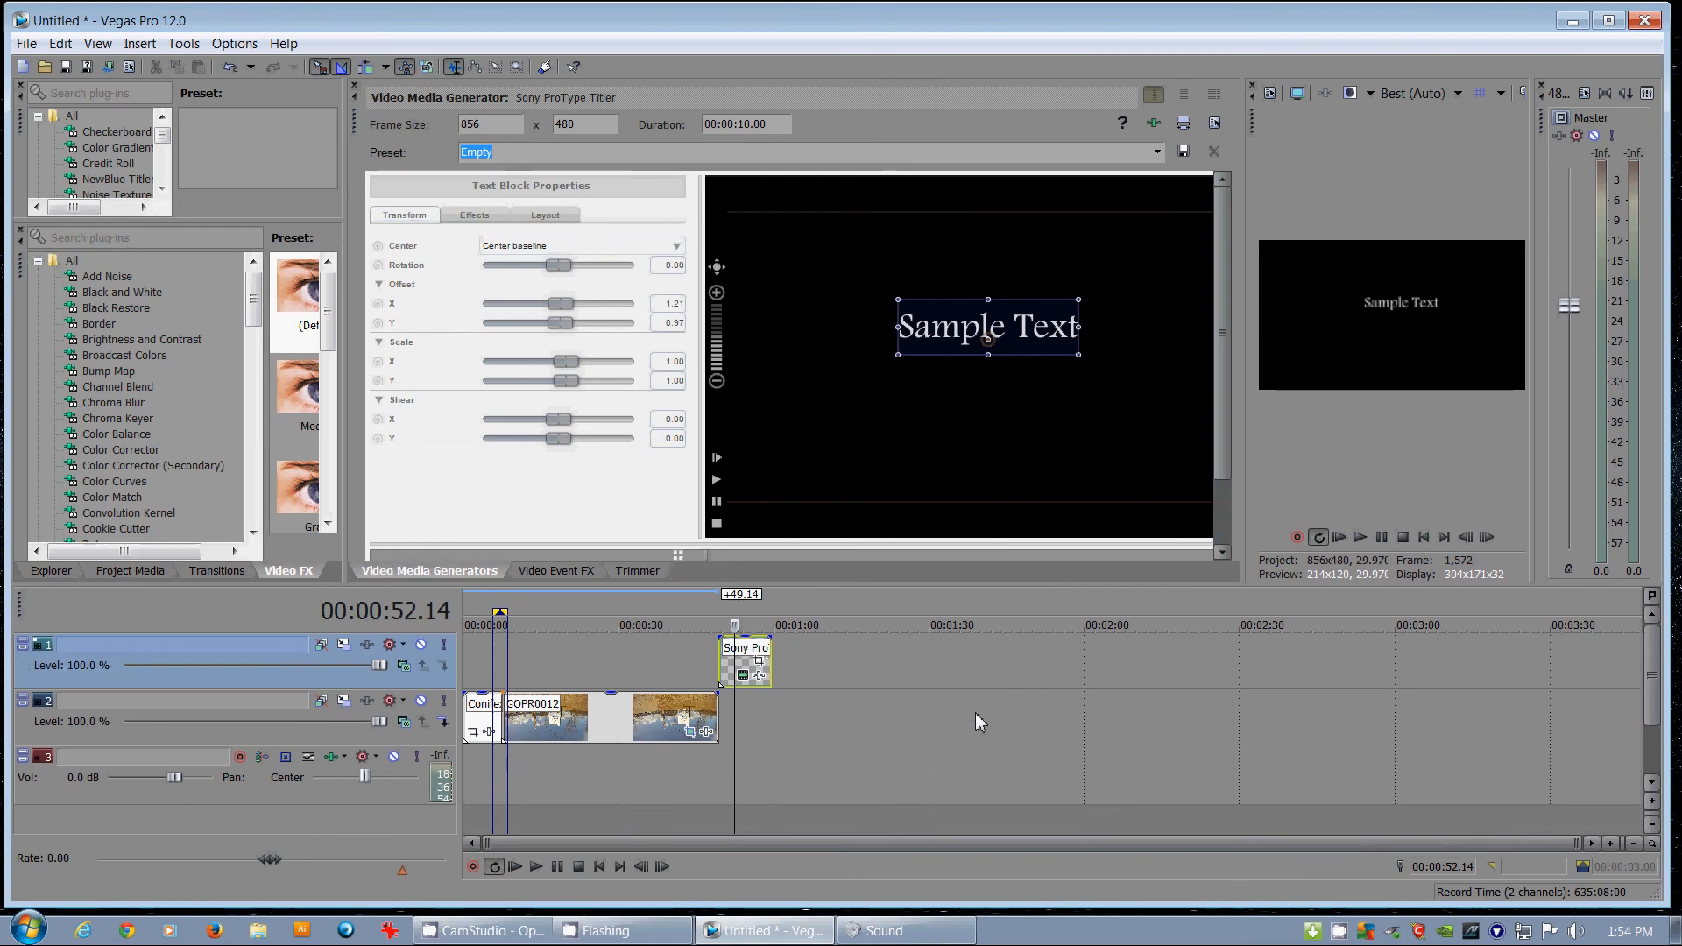
left_click(583, 611)
left_click(732, 611)
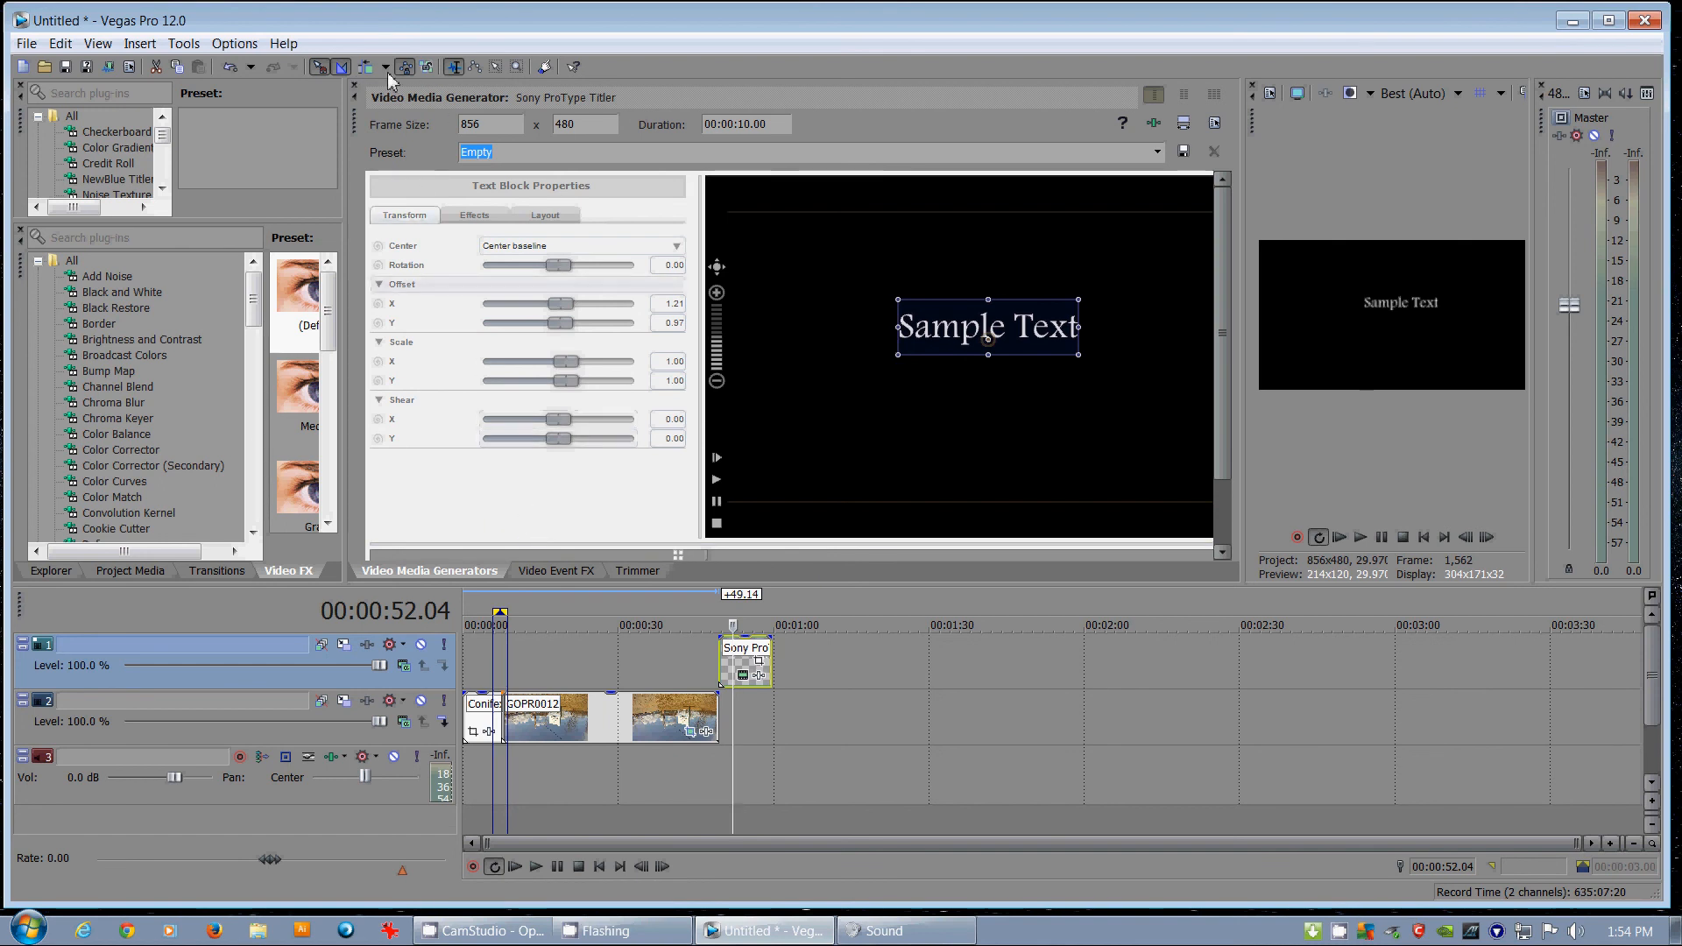
- Close the title editor, then widen the video effects list and the video preview
left_click(355, 86)
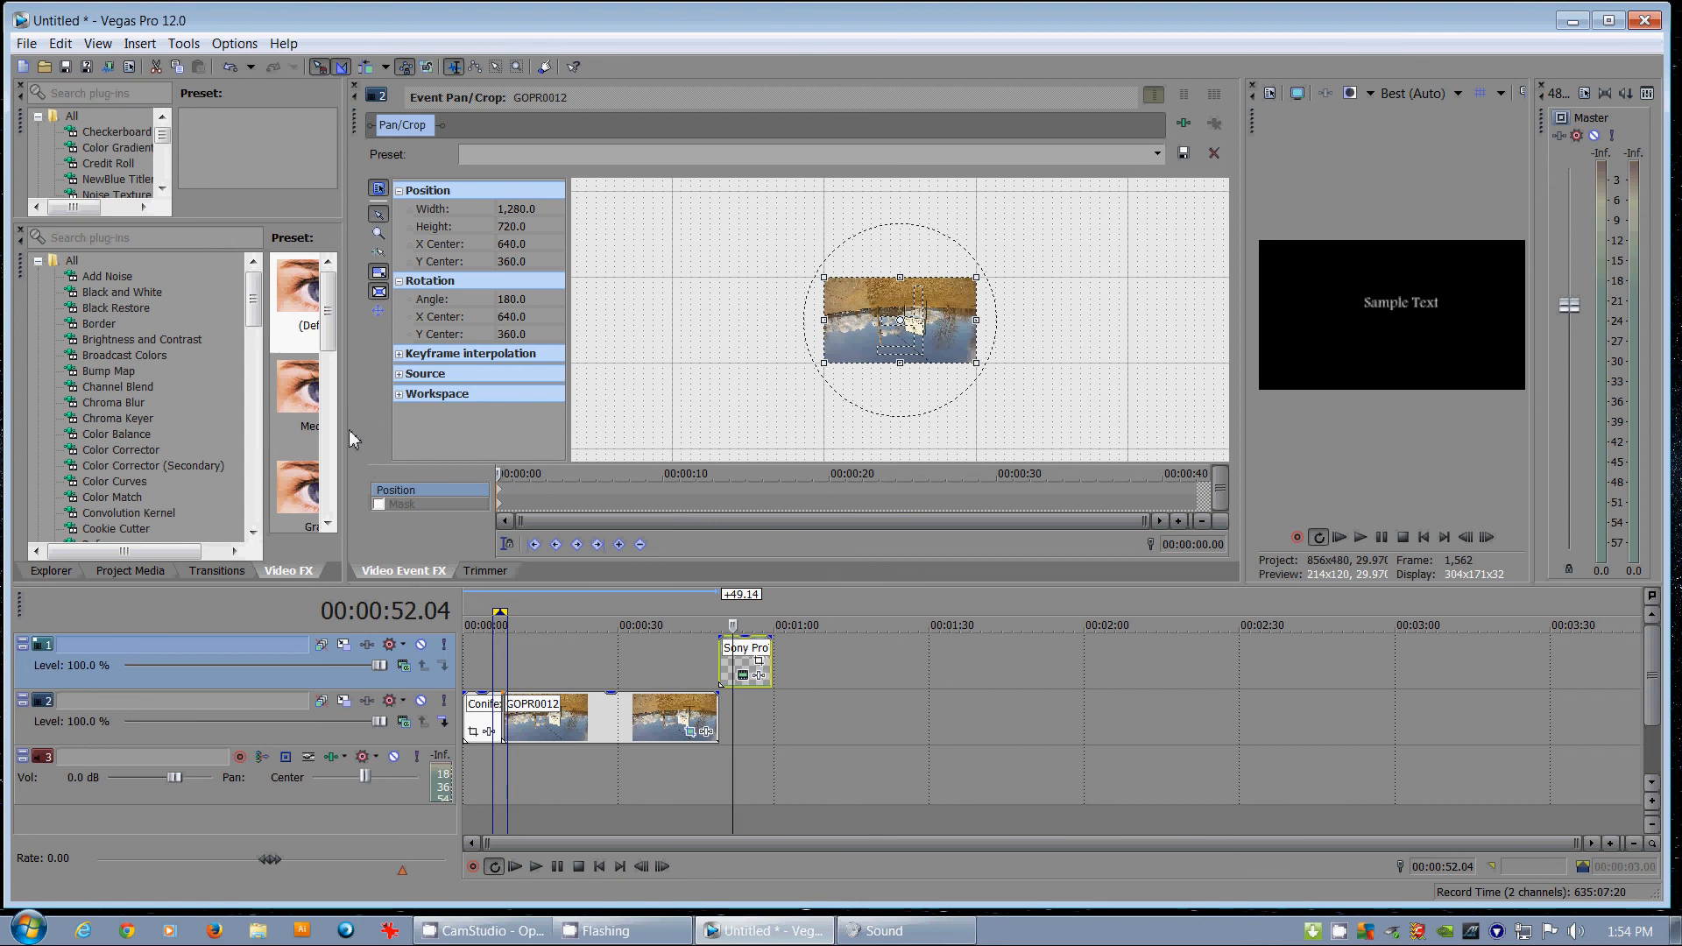
left_click_drag(345, 364, 673, 319)
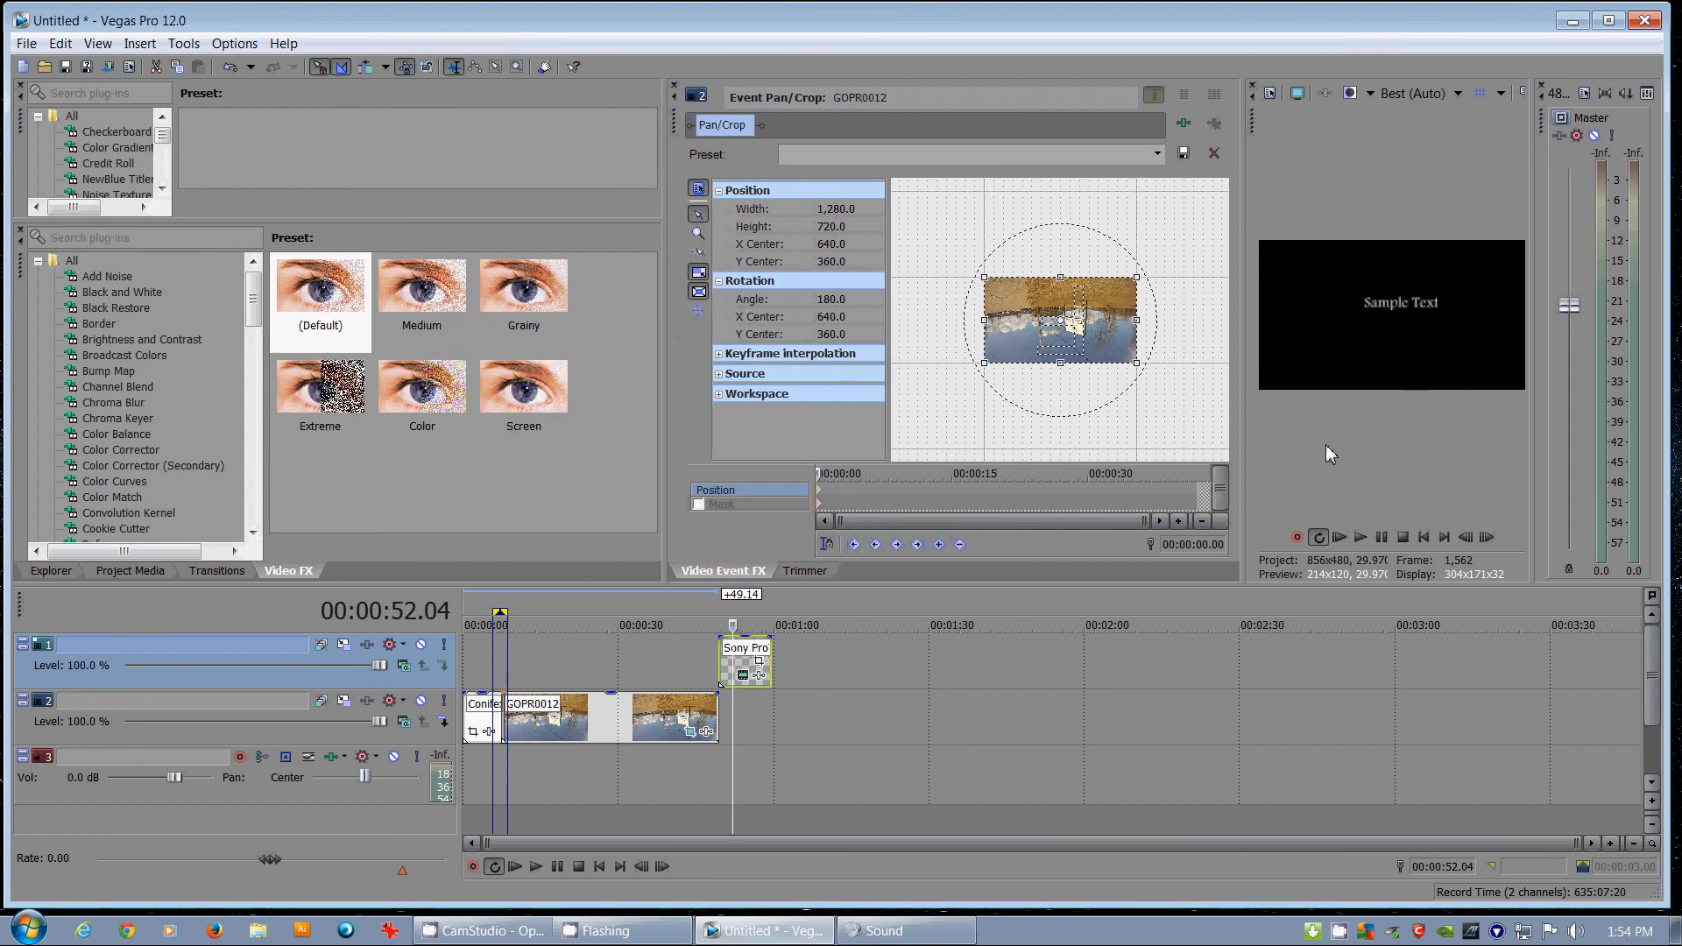
left_click_drag(1242, 433, 1135, 424)
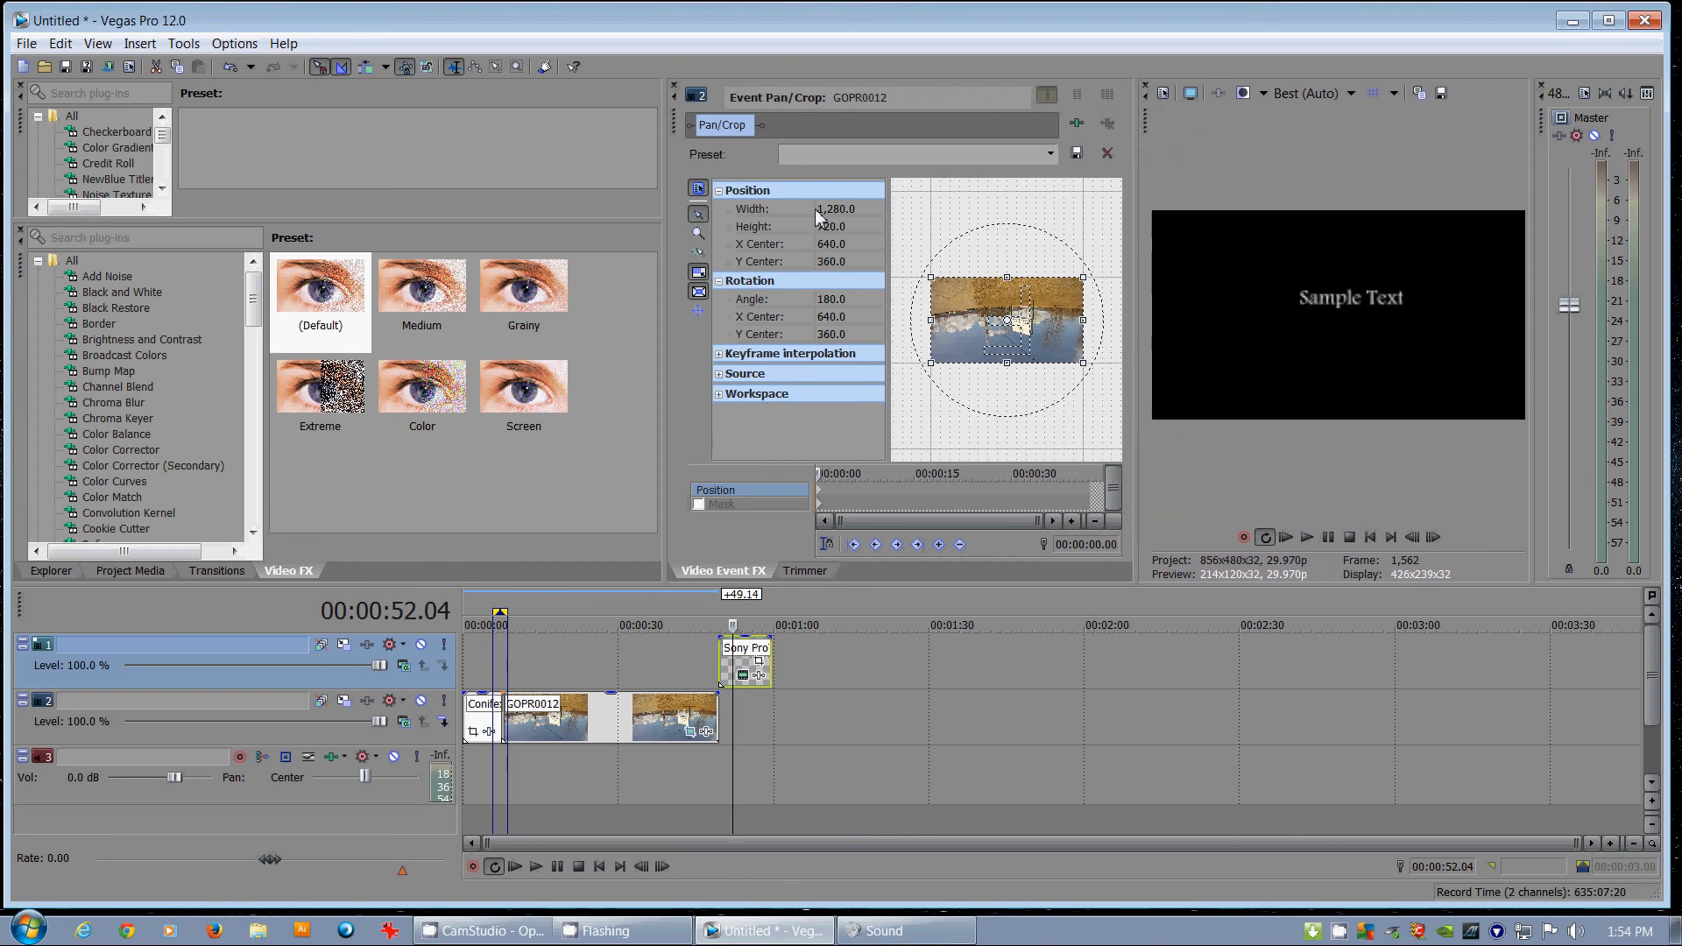
- View the Track Motion settings of the title track and close them
left_click(342, 645)
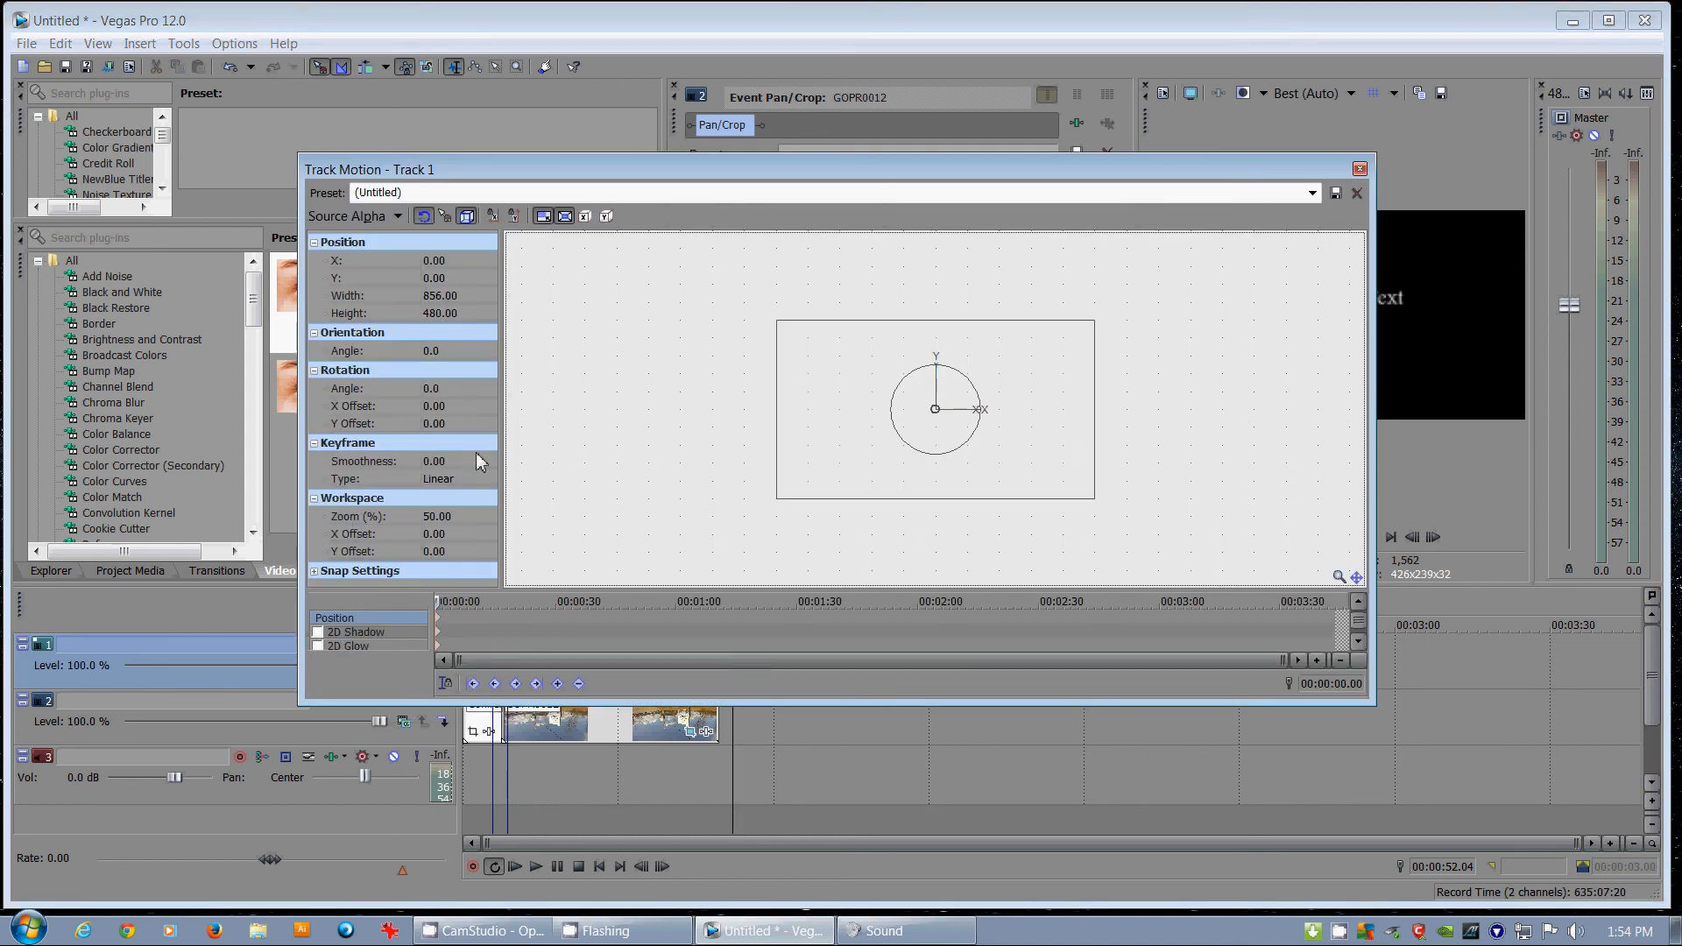
left_click(1358, 169)
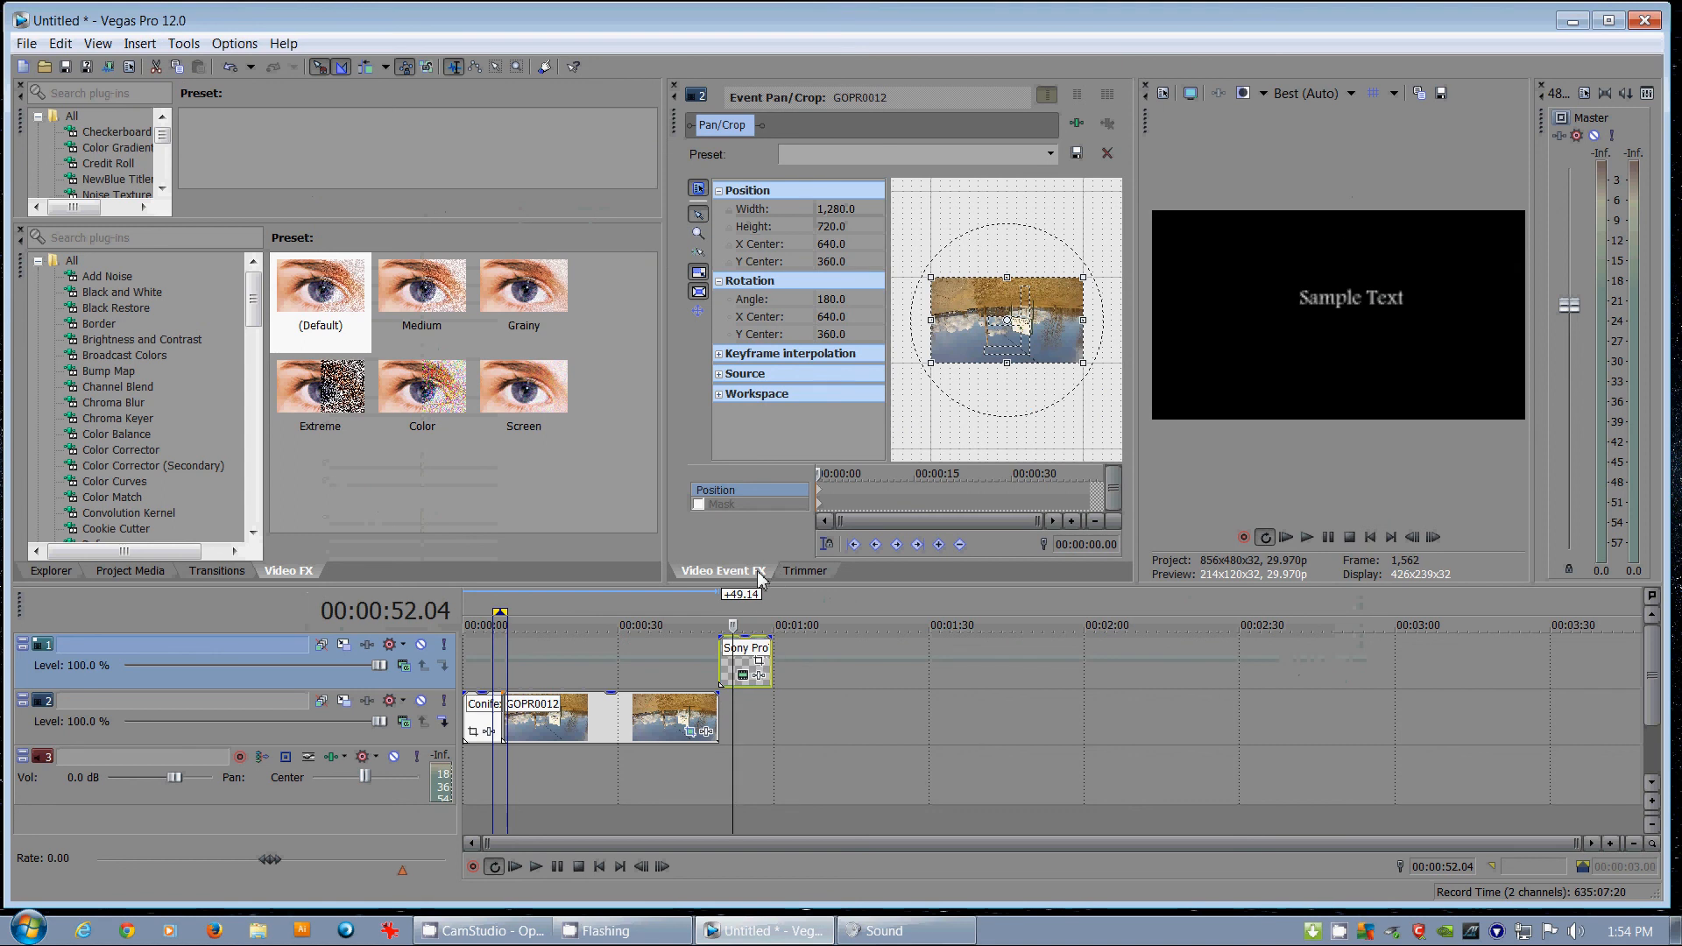
- Preview several points along the GOPR0012 clip and the title event, ending with the cursor at 00:00:23.06
left_click(545, 605)
left_click(666, 606)
left_click(738, 614)
left_click(678, 614)
left_click(583, 614)
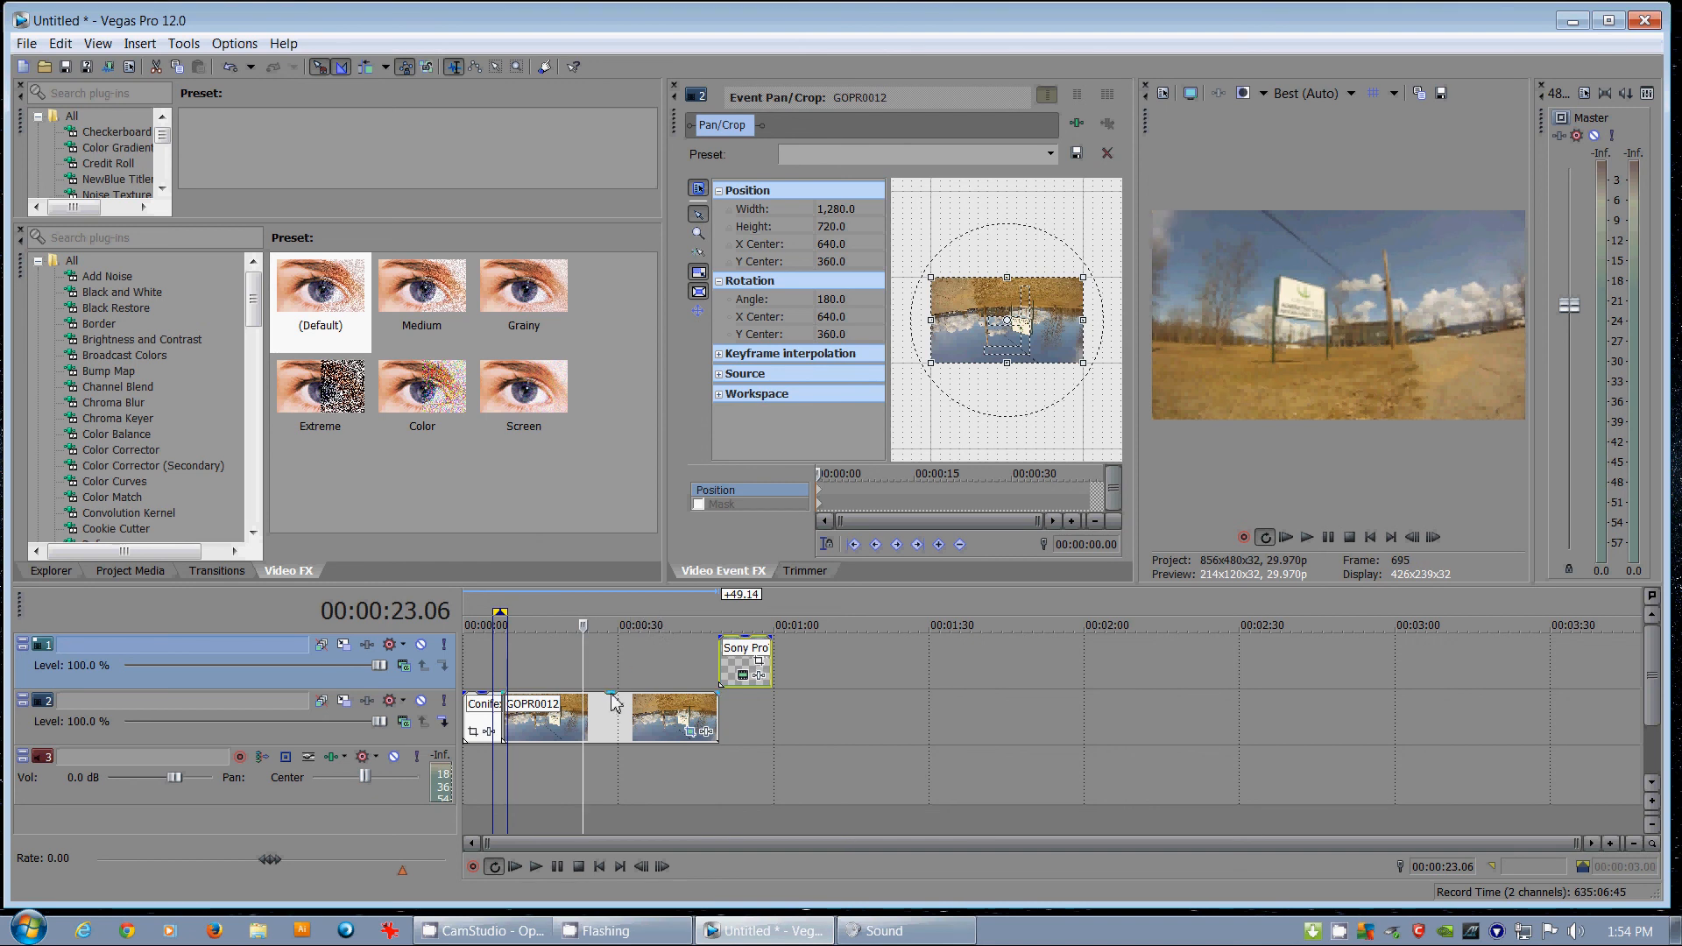
mouse_move(613, 697)
left_mouse_down()
mouse_move(611, 722)
mouse_move(611, 692)
left_mouse_up()
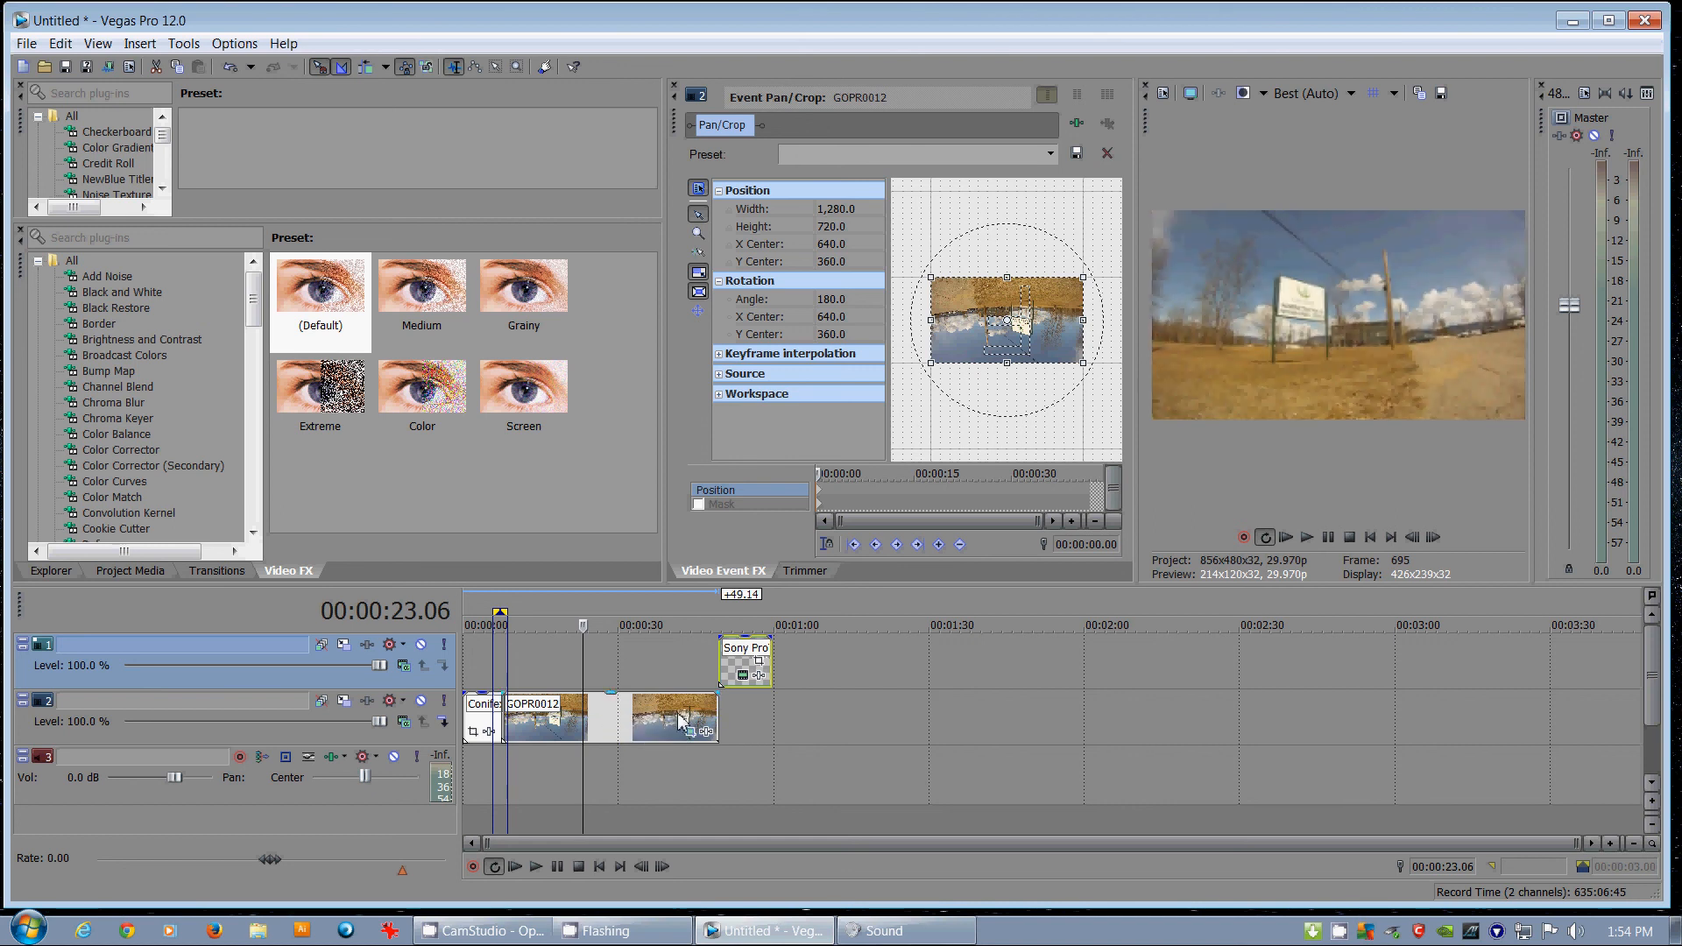